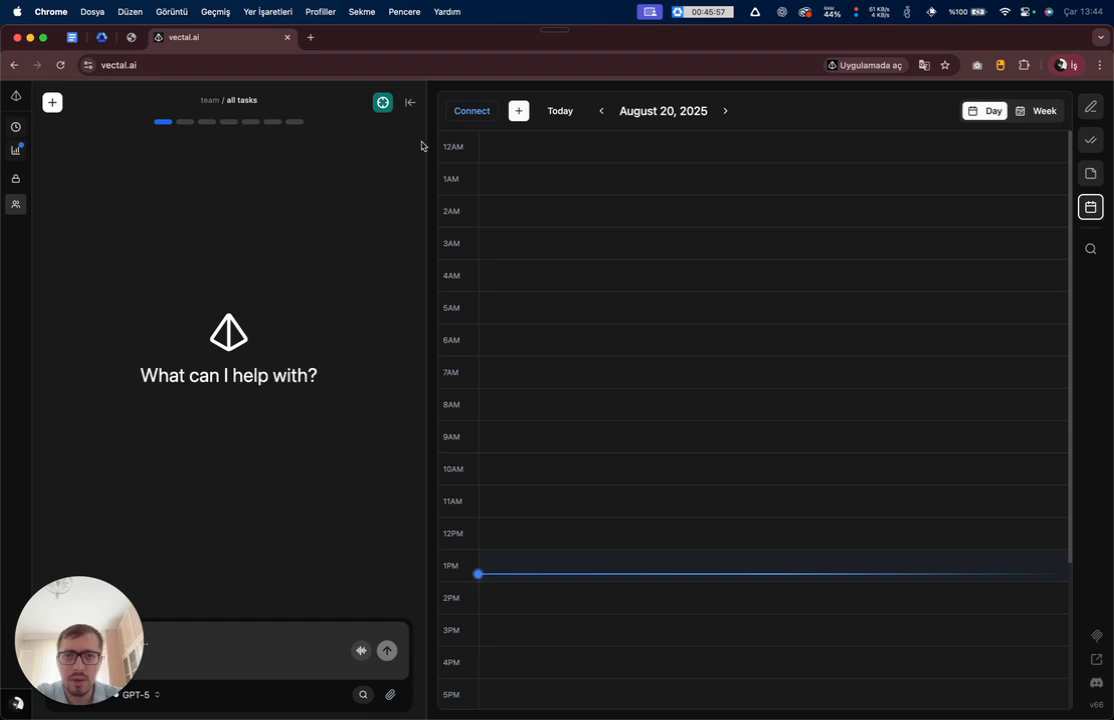
- Open Vectal's Google Calendar setup guide and launch Google Cloud Console in a new tab
left_click(463, 118)
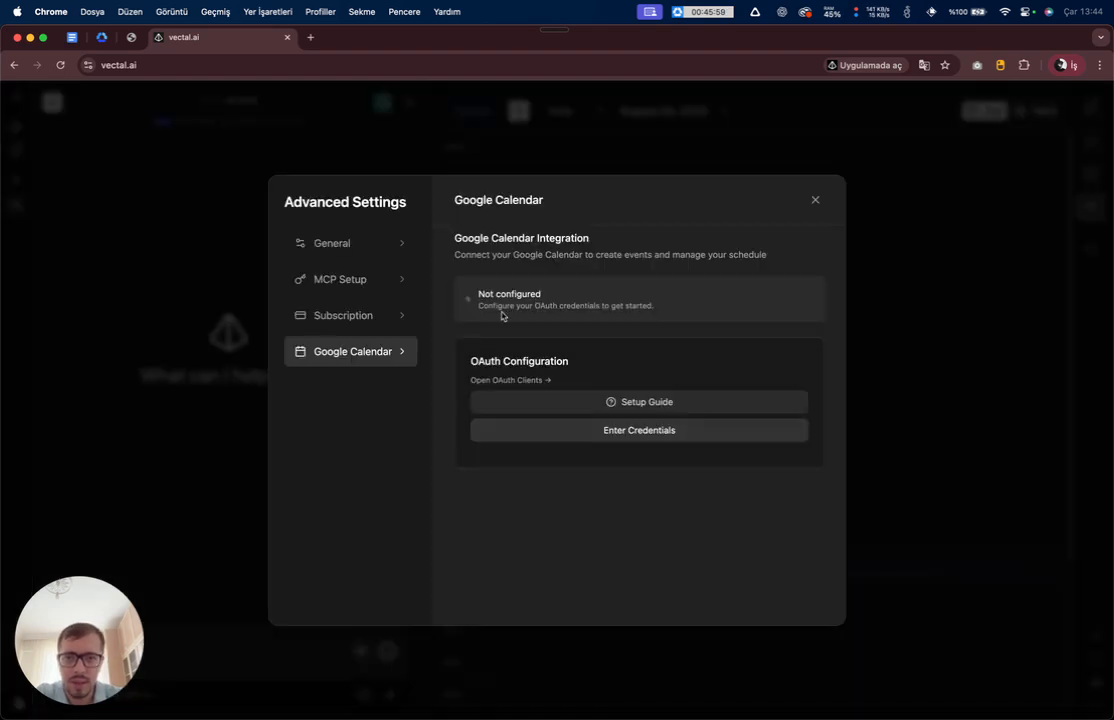
left_click(631, 402)
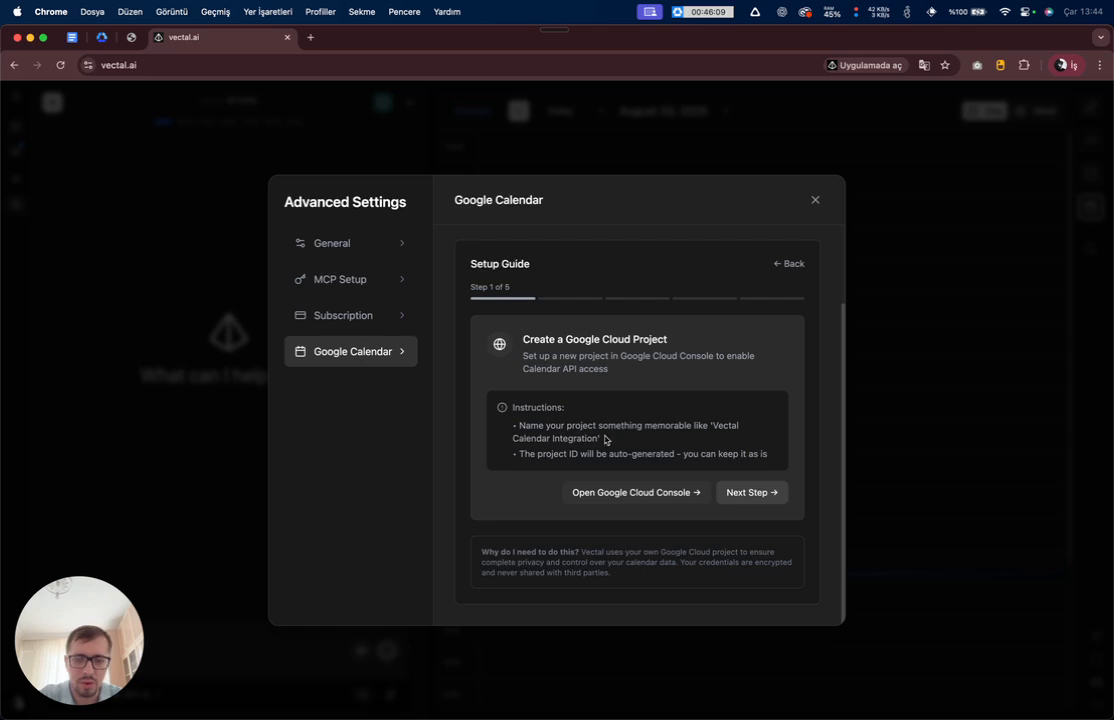
left_click_drag(573, 491, 701, 508)
left_click(645, 503)
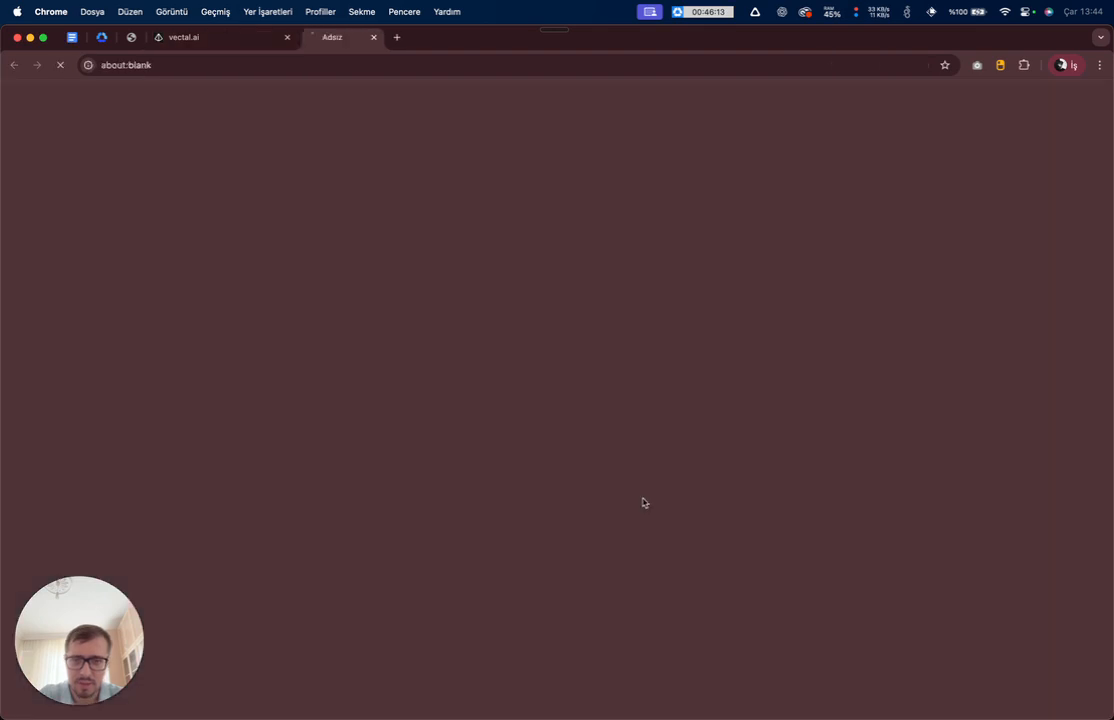
- Read the guide's project naming and auto-generated ID notes, then return to the New Project form
key("ctrl+shift+Tab")
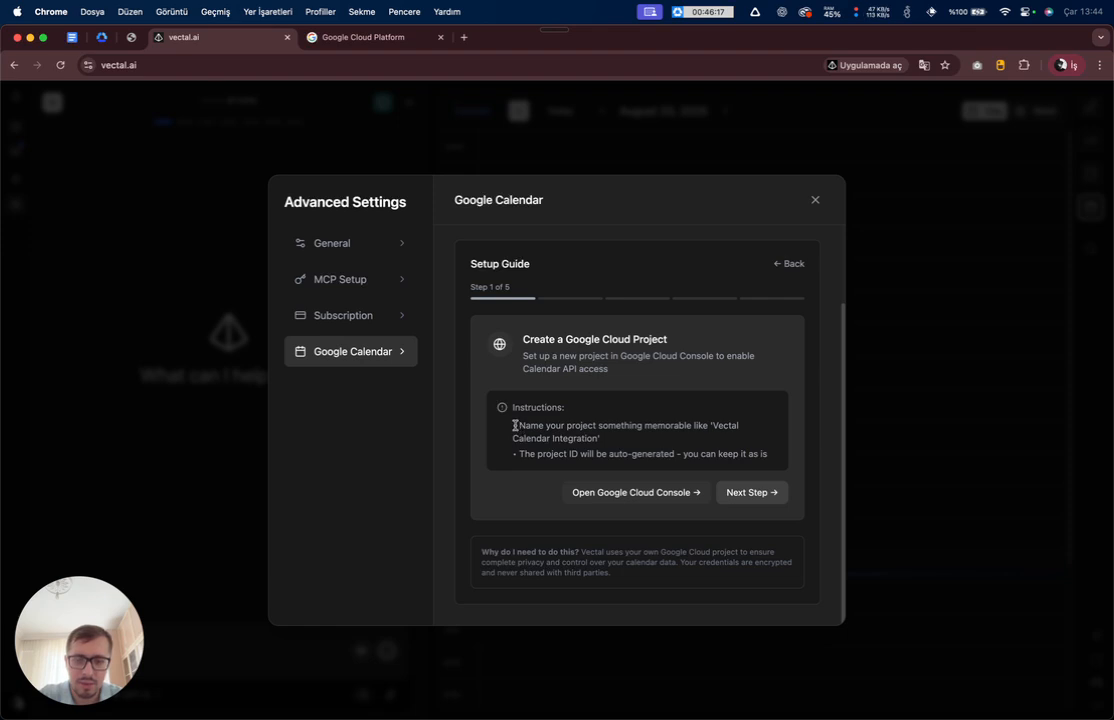
left_click_drag(515, 425, 713, 428)
left_click(650, 438)
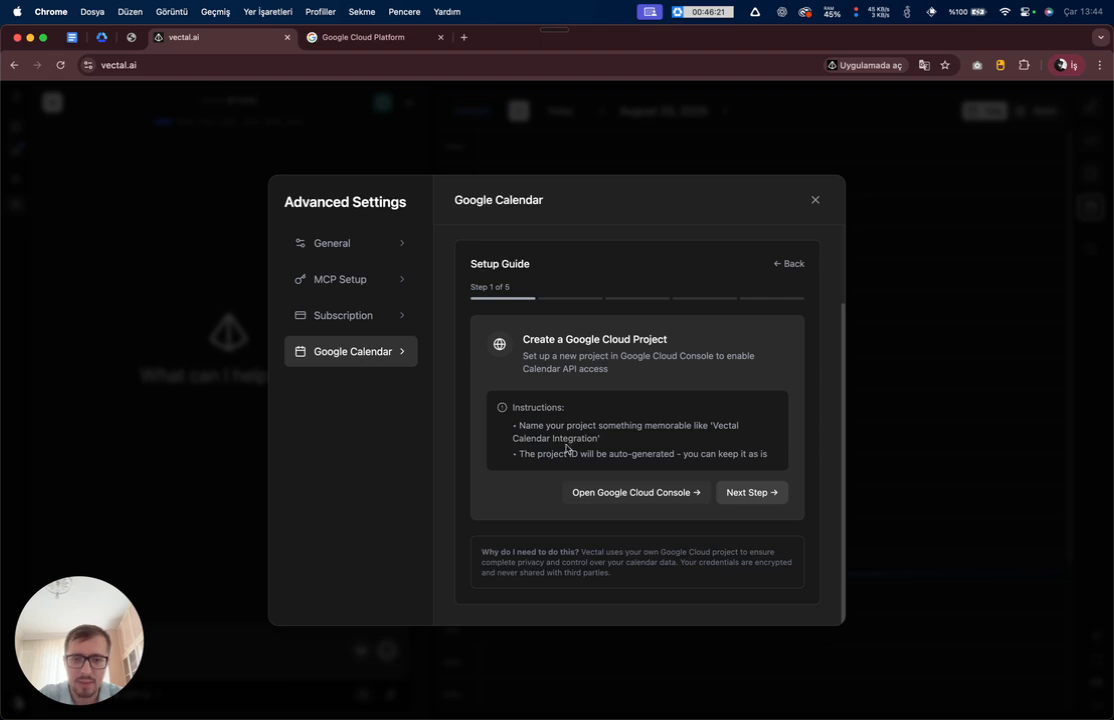
left_click_drag(527, 454, 659, 453)
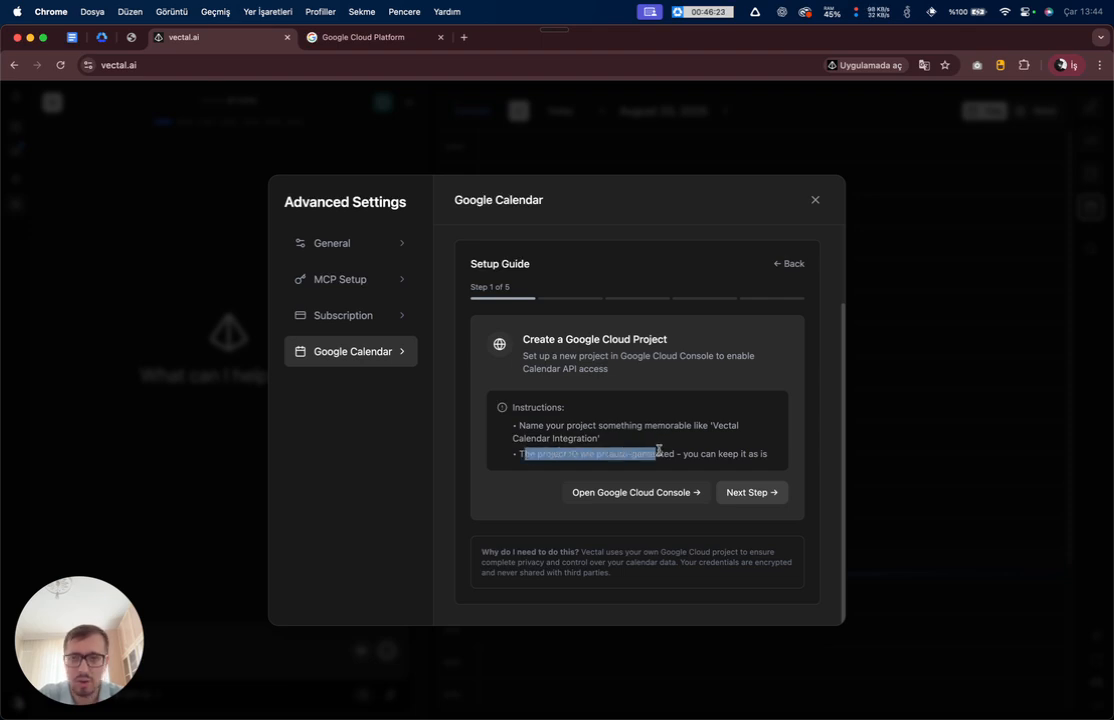
left_click(662, 453)
key("ctrl+Tab")
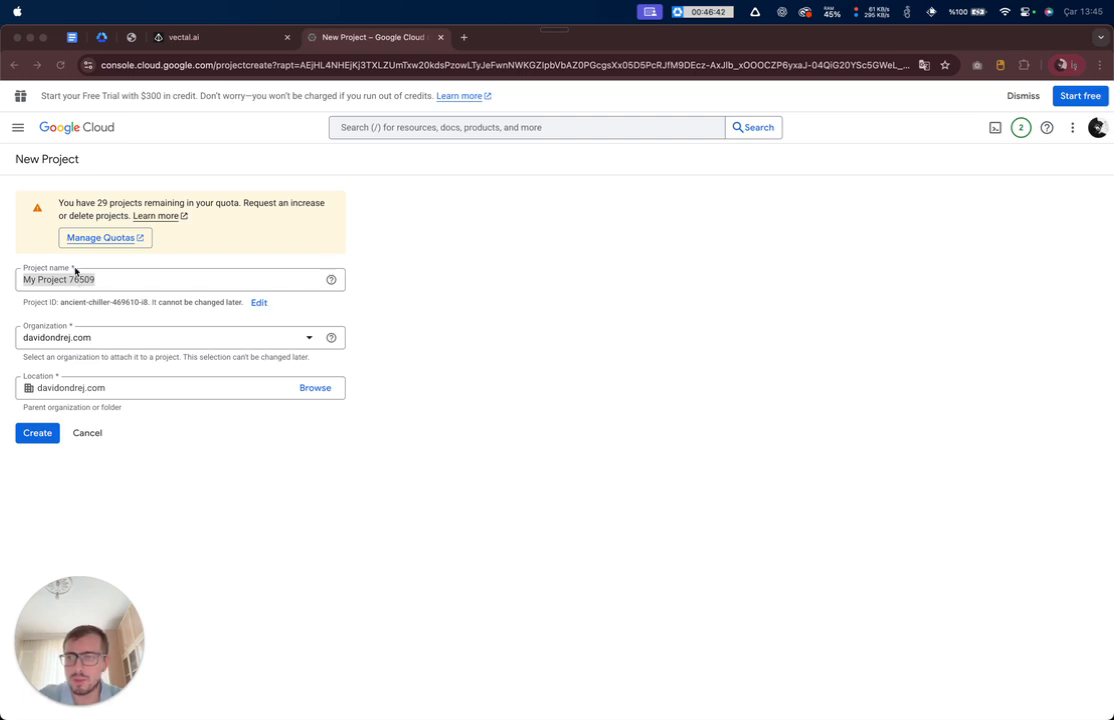
- Create a Google Cloud project named 'vectal calendar'
key("ctrl+shift+Tab")
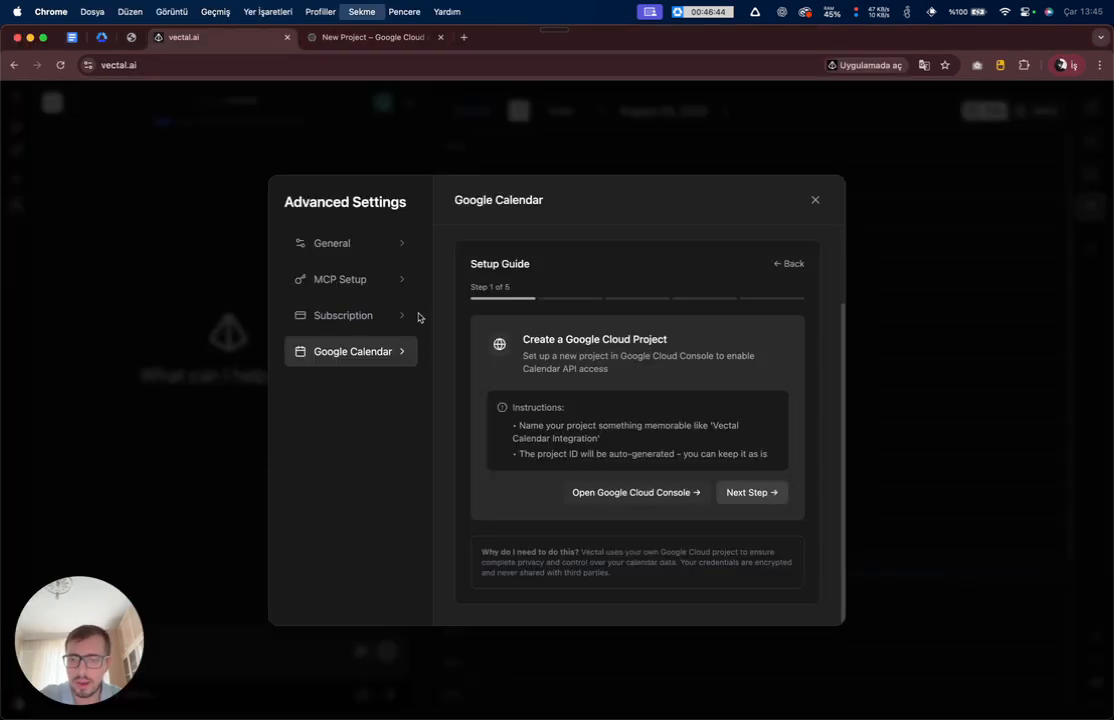
left_click_drag(558, 491, 631, 511)
left_click(616, 517)
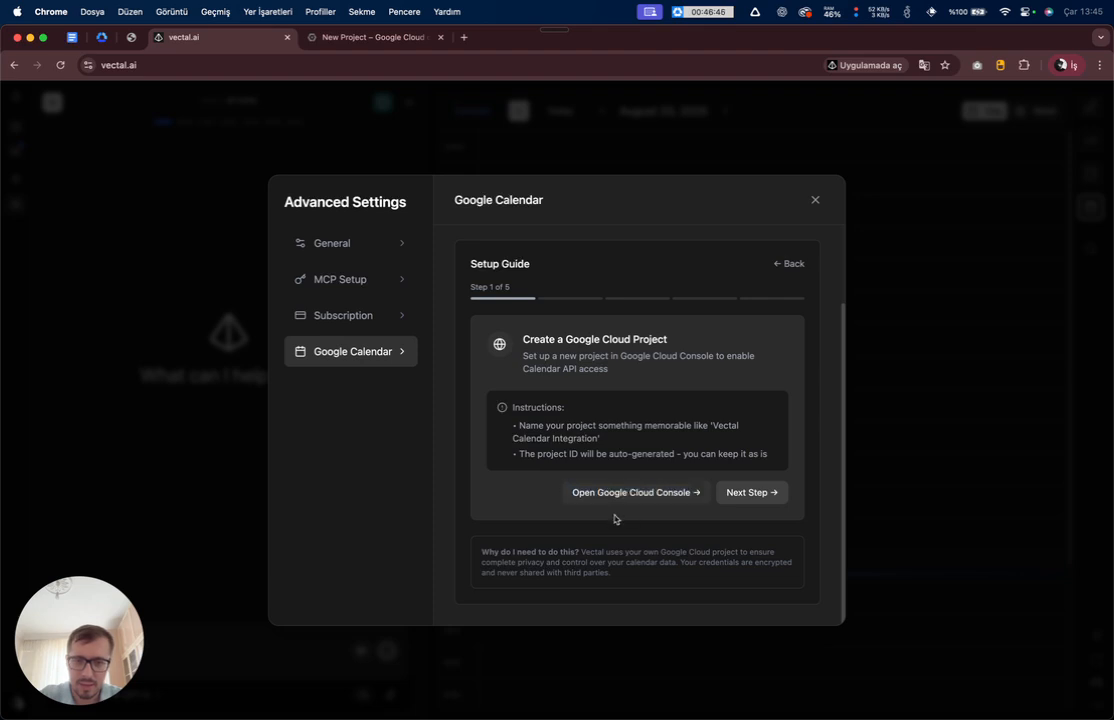
key("ctrl+Tab")
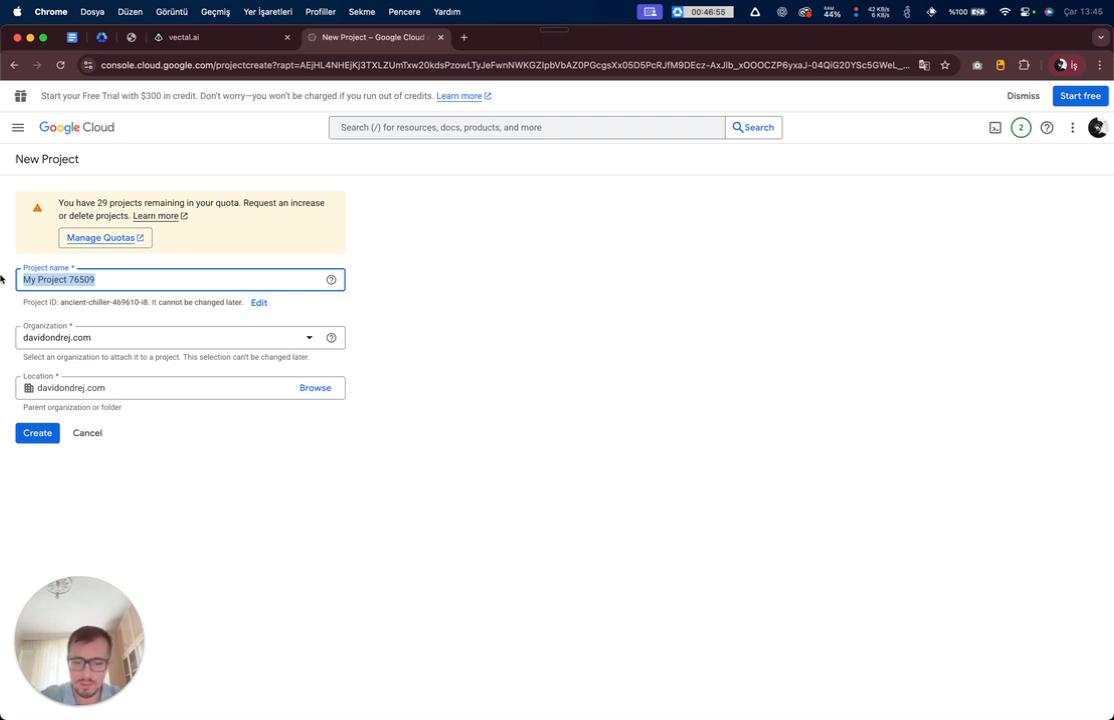
type("vectal calendar")
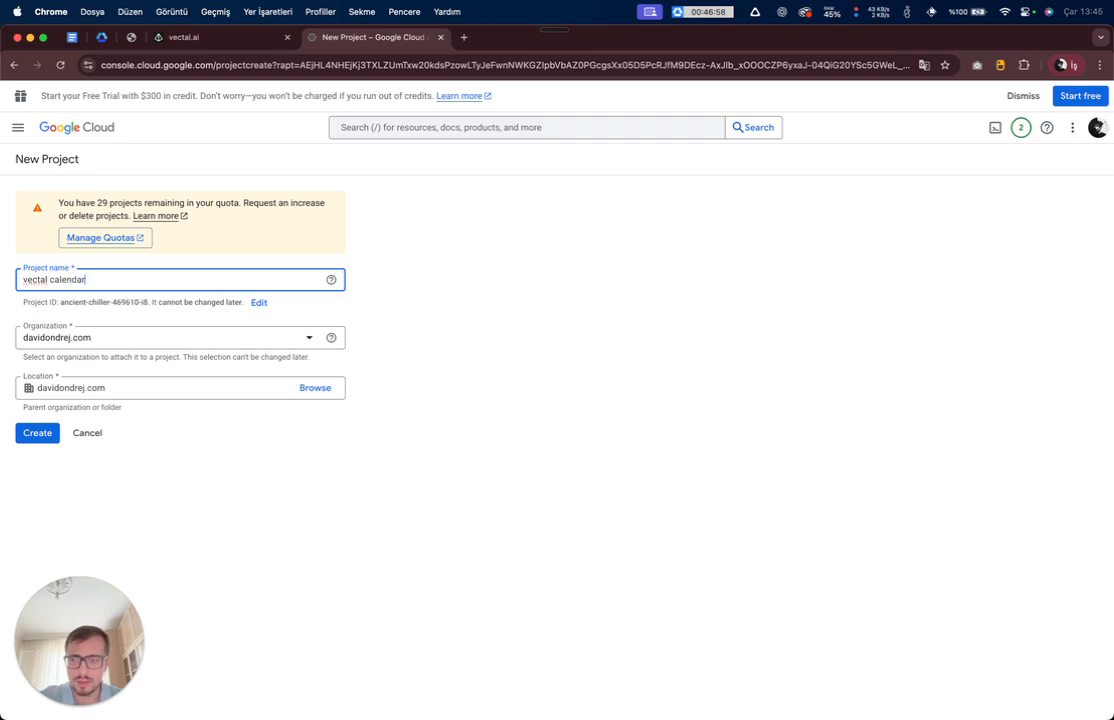
left_click(45, 443)
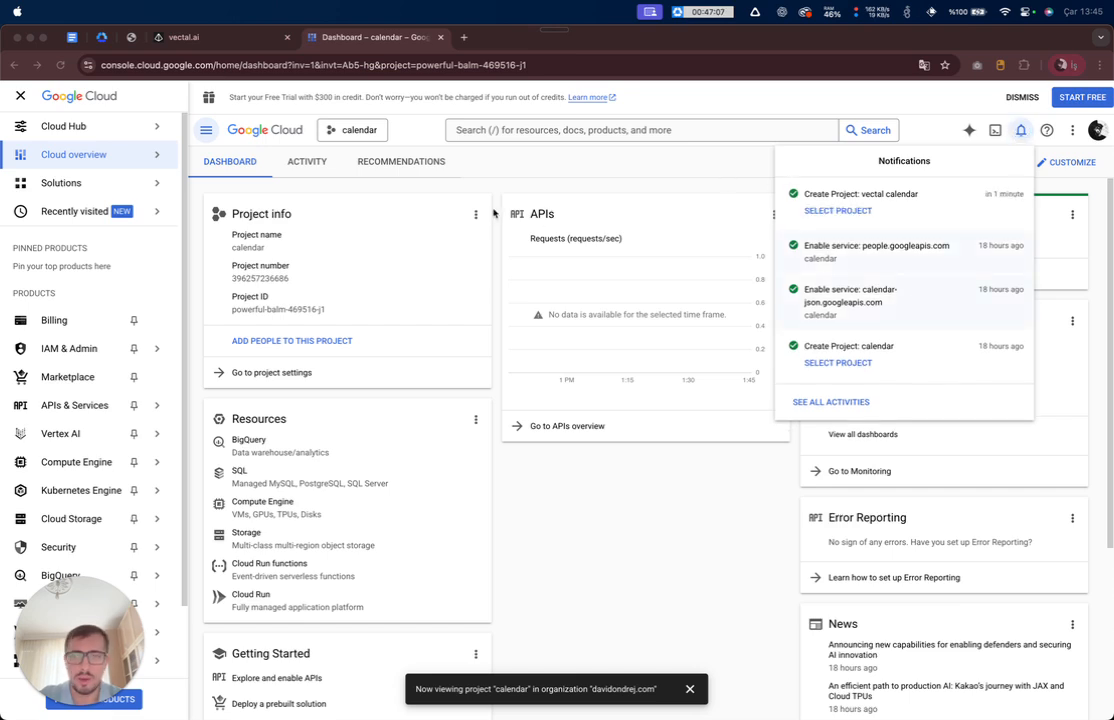
- Make vectal calendar the active project from the project picker
left_click(392, 122)
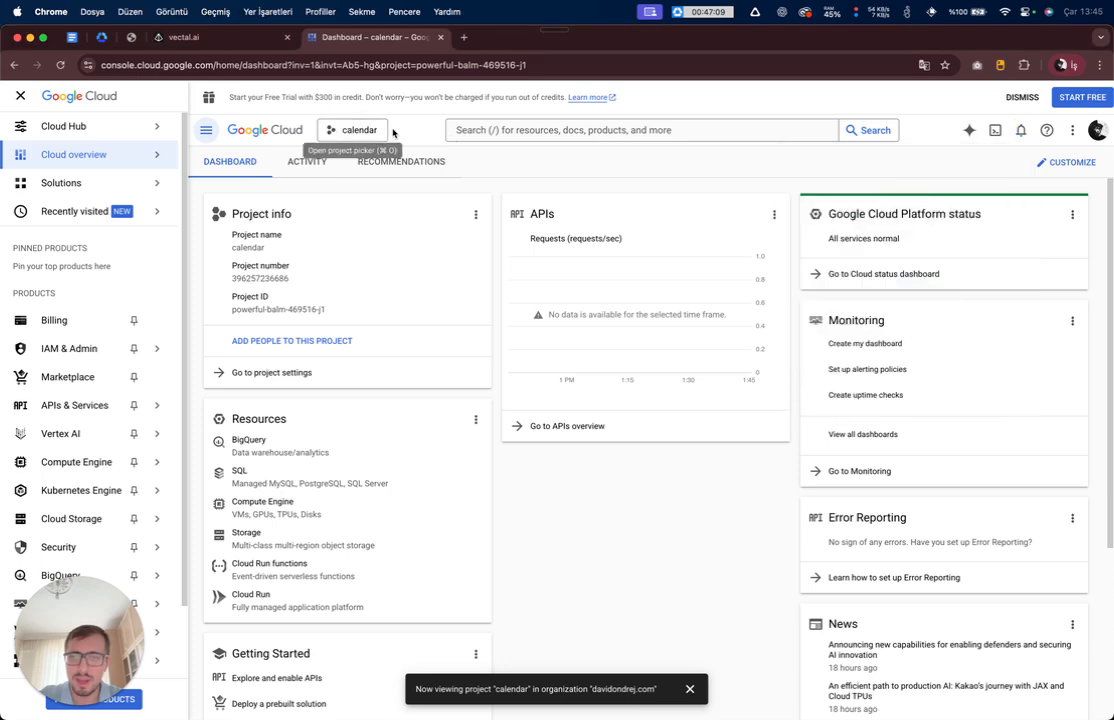
left_click(344, 138)
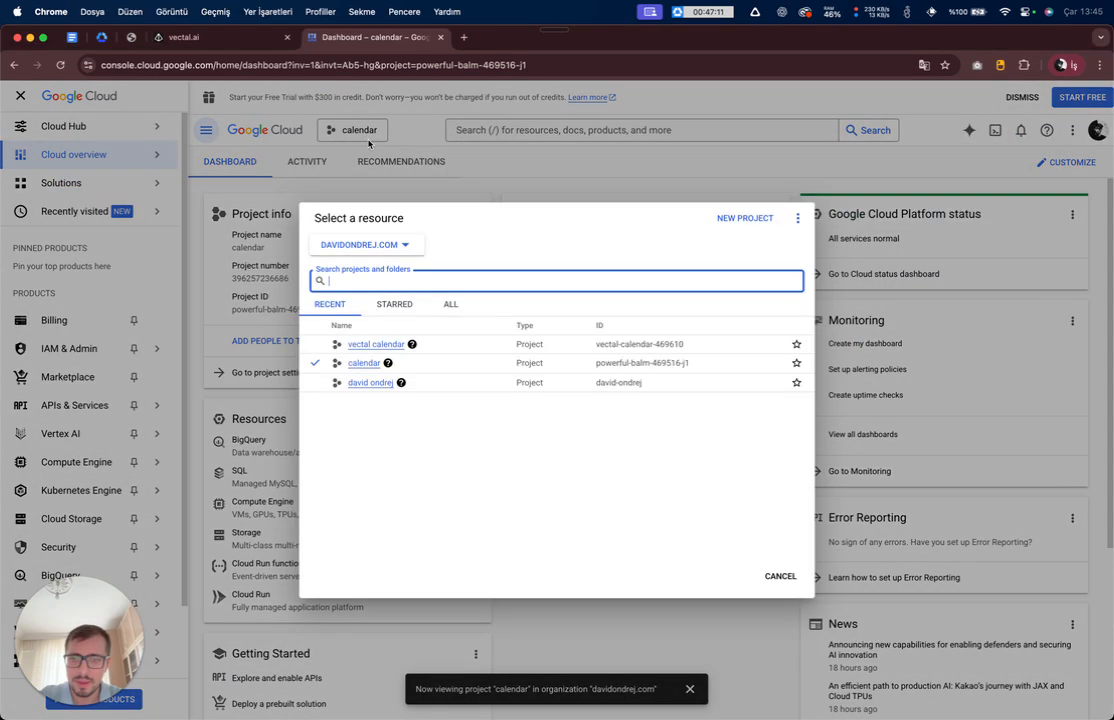
left_click(391, 345)
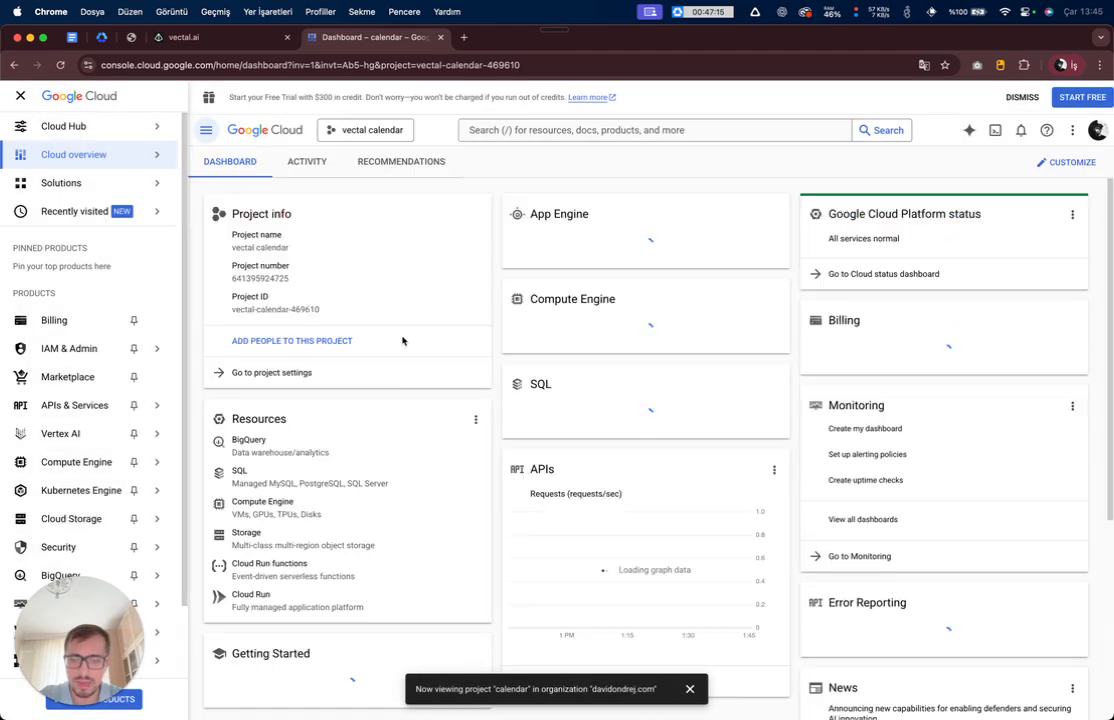
- Advance the setup guide to Step 2, Enable Required Google APIs
key("ctrl+shift+Tab")
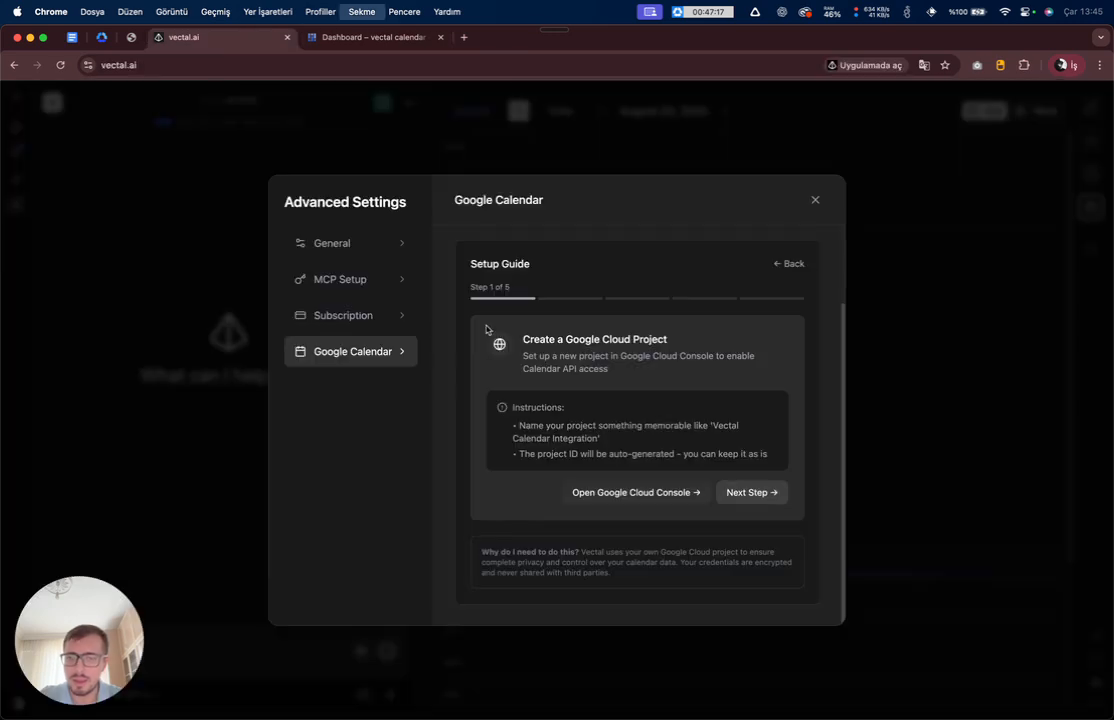
left_click(748, 495)
scroll(527, 350, "down", 3)
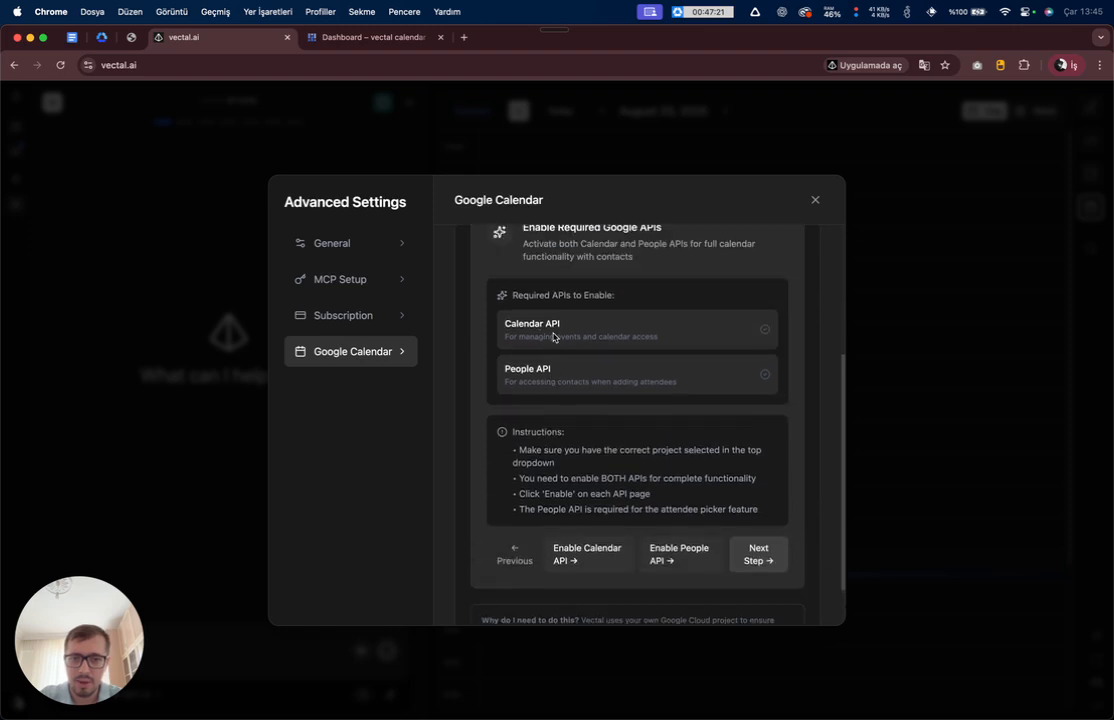
scroll(554, 336, "up", 3)
left_click_drag(522, 336, 655, 339)
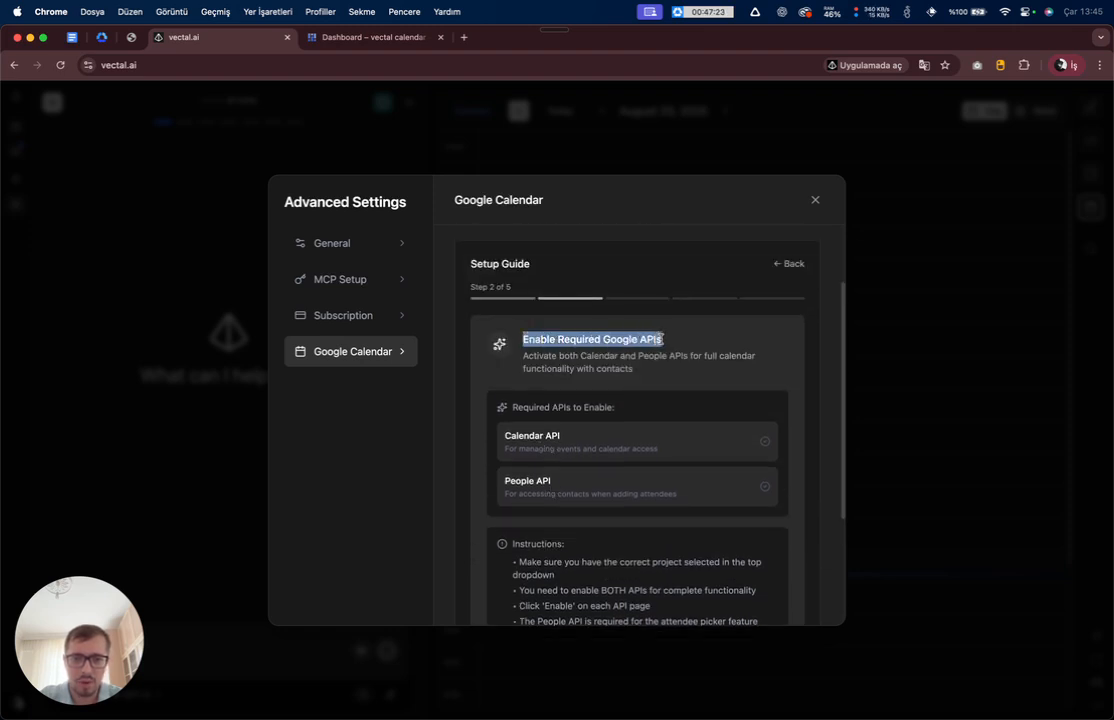
left_click(662, 340)
- Review the reminders to enable both APIs, confirming vectal calendar is the active console project
scroll(567, 328, "down", 2)
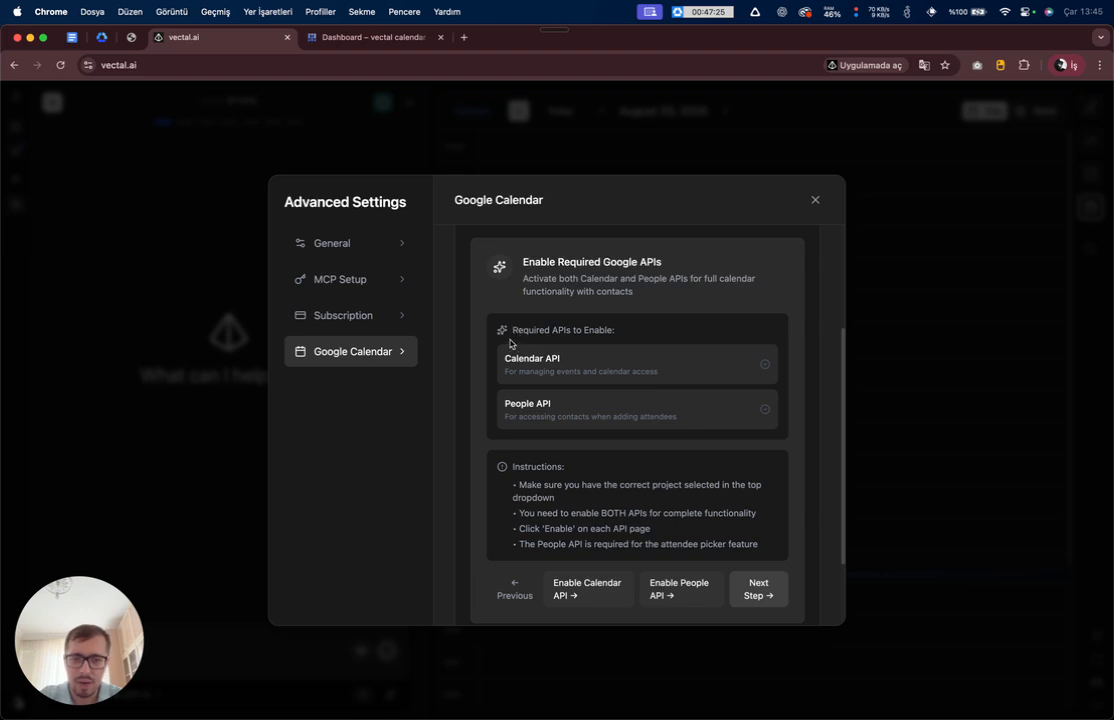
left_click_drag(517, 394, 577, 410)
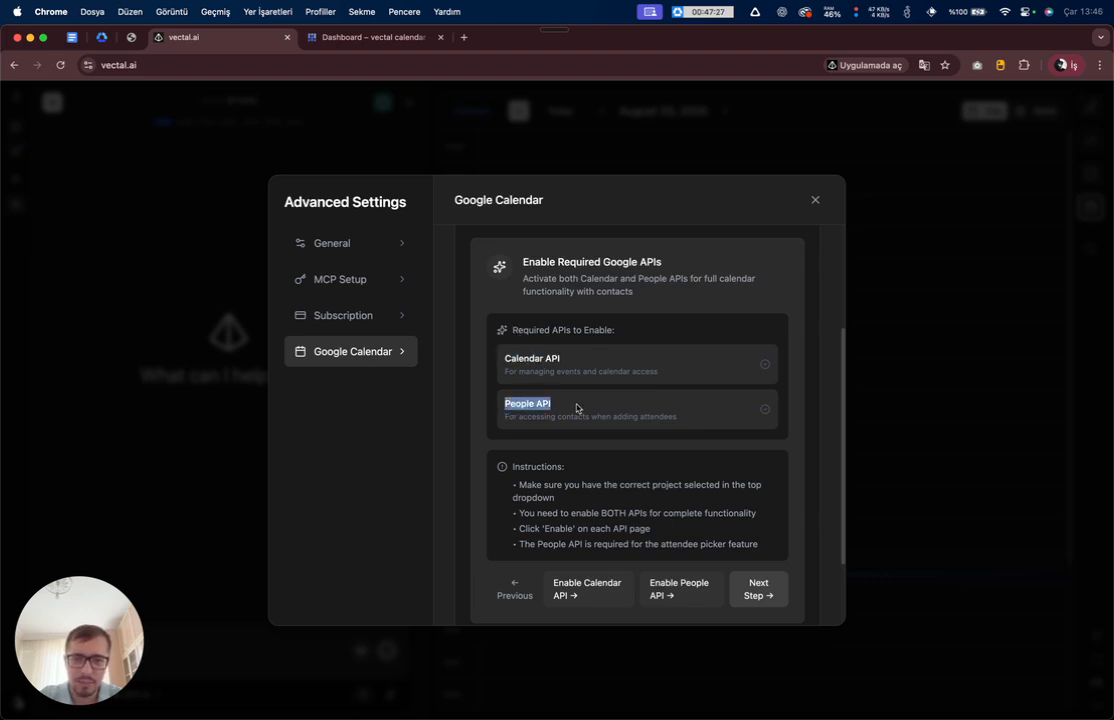
scroll(589, 403, "down", 2)
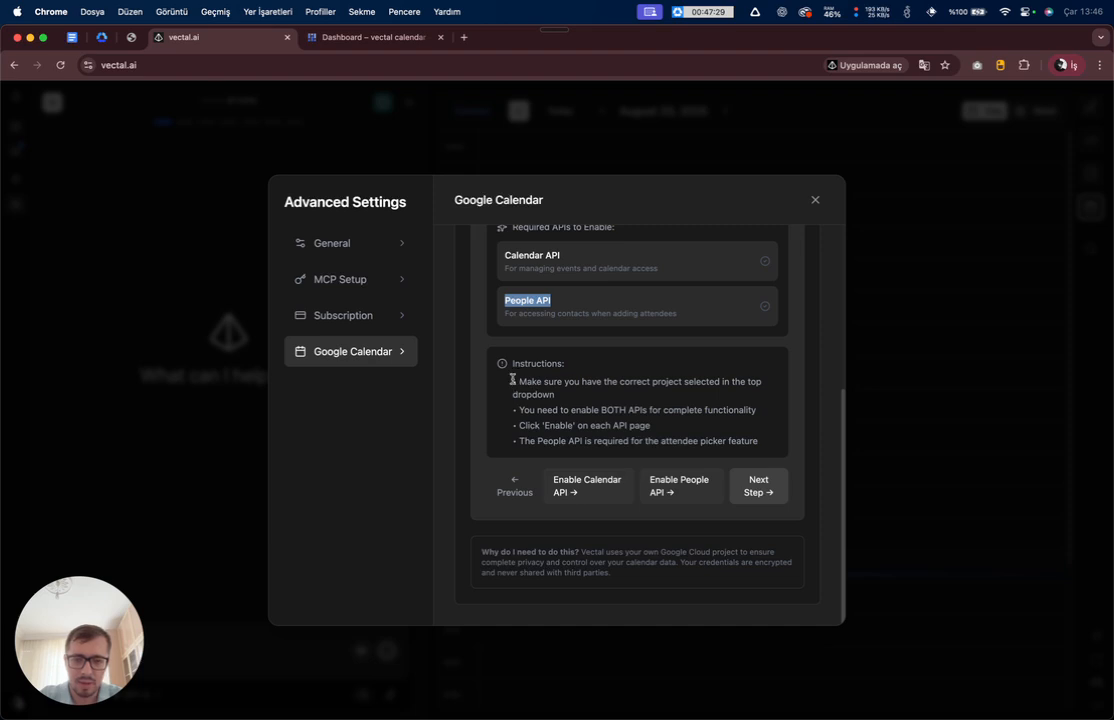
left_click_drag(512, 380, 733, 396)
key("ctrl+Tab")
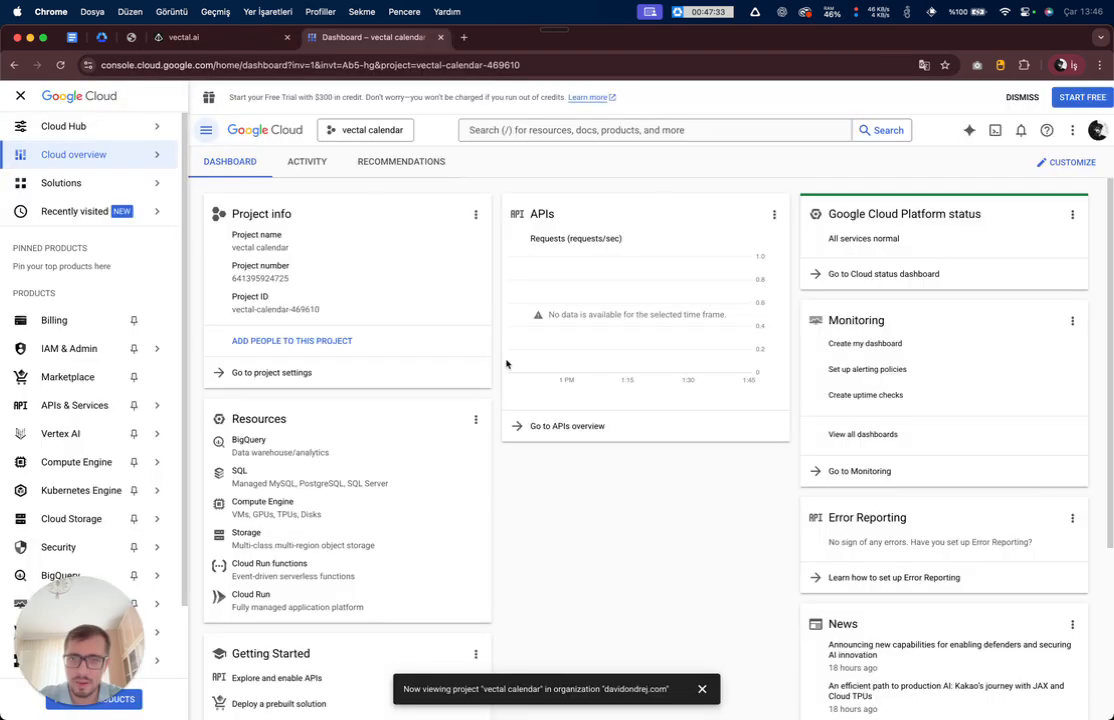
key("ctrl+shift+Tab")
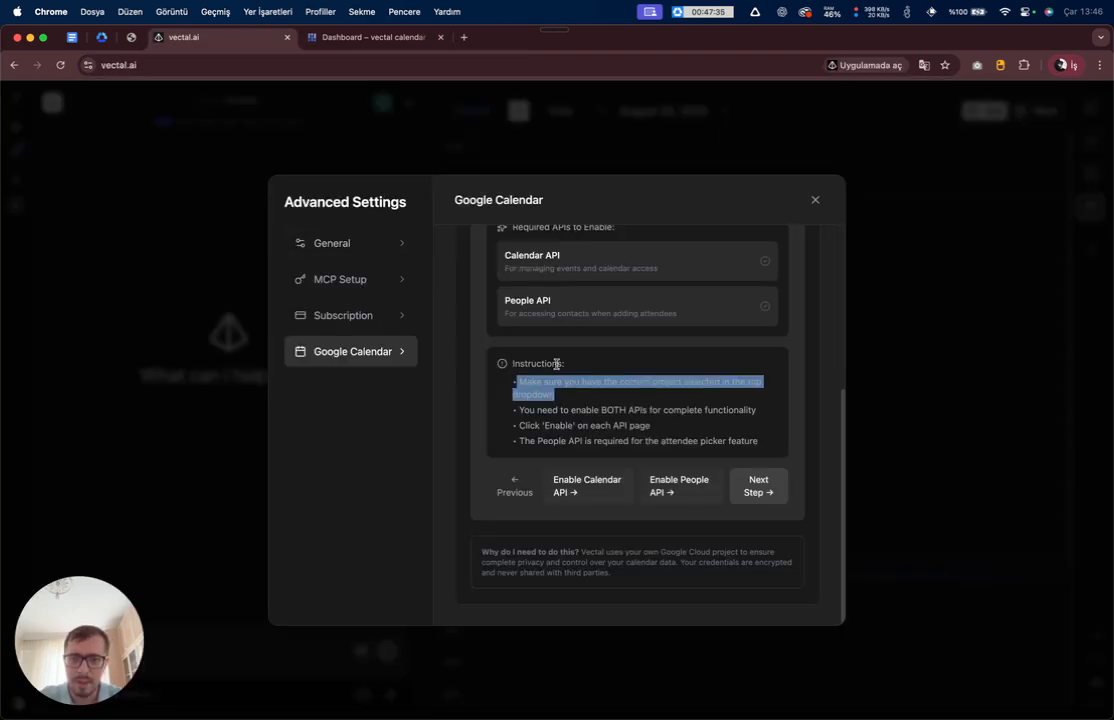
left_click_drag(518, 408, 644, 425)
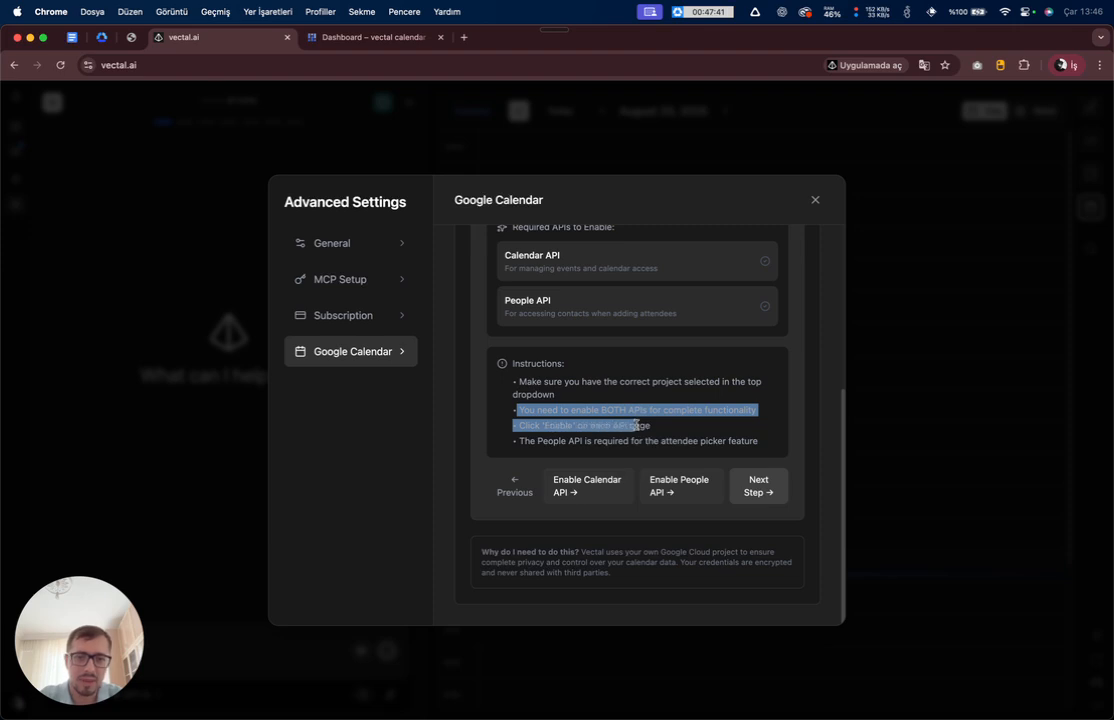
left_click(644, 425)
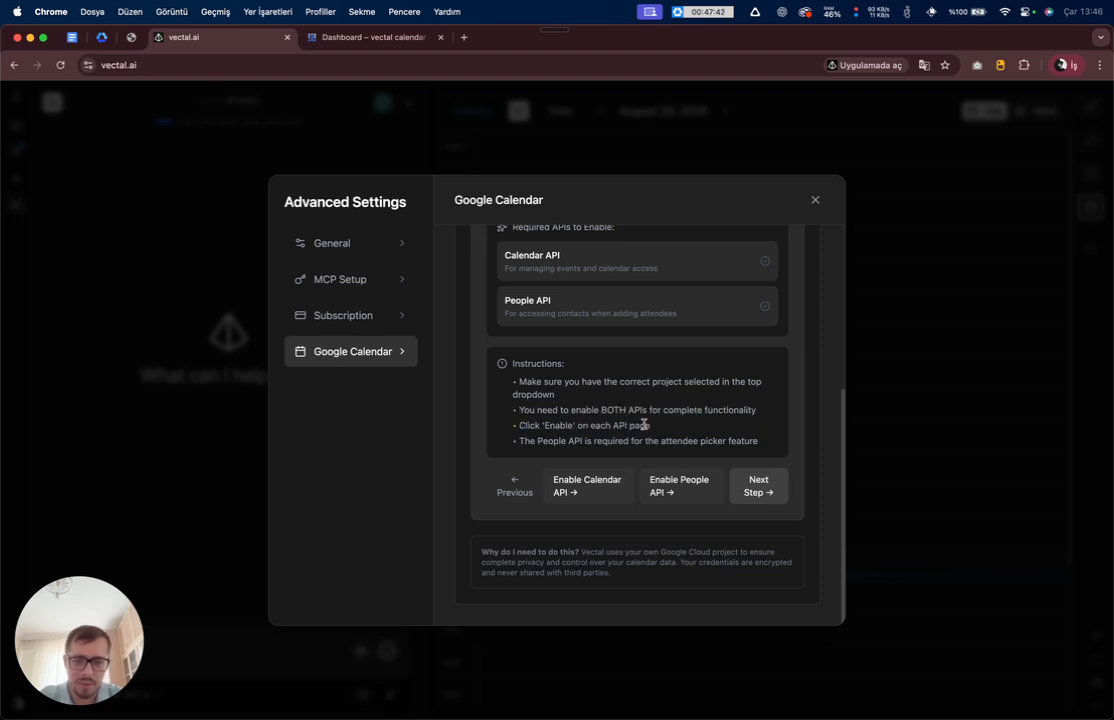
- Enable the Google Calendar API for the vectal calendar project
left_click(583, 486)
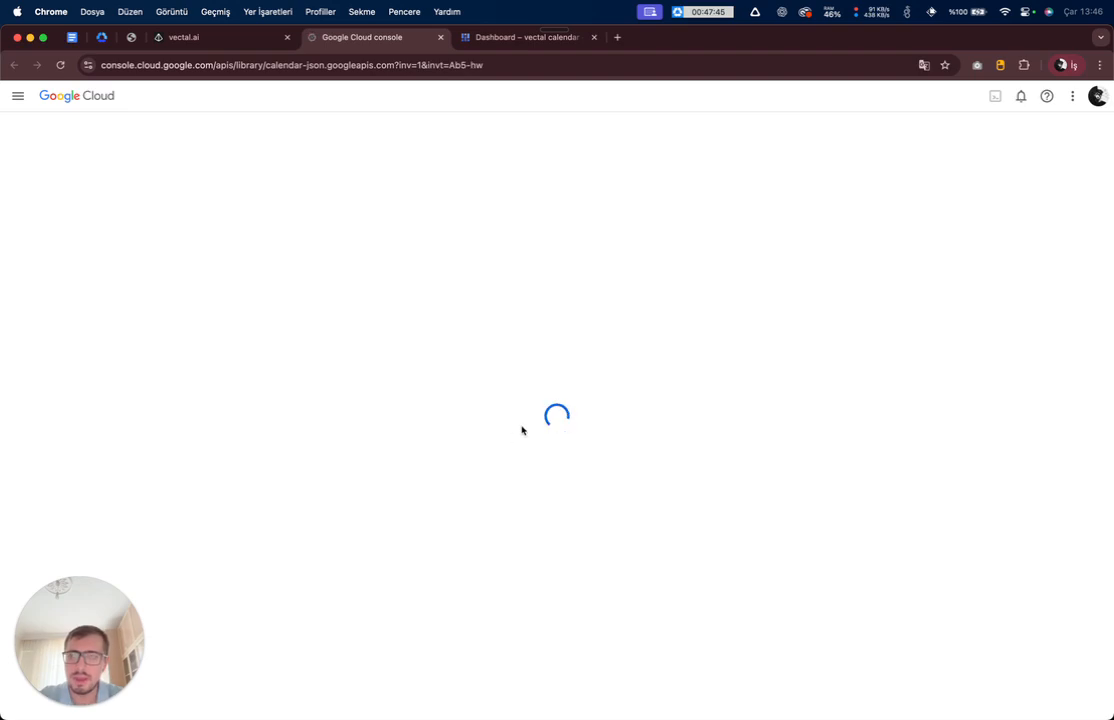
key("ctrl+shift+Tab")
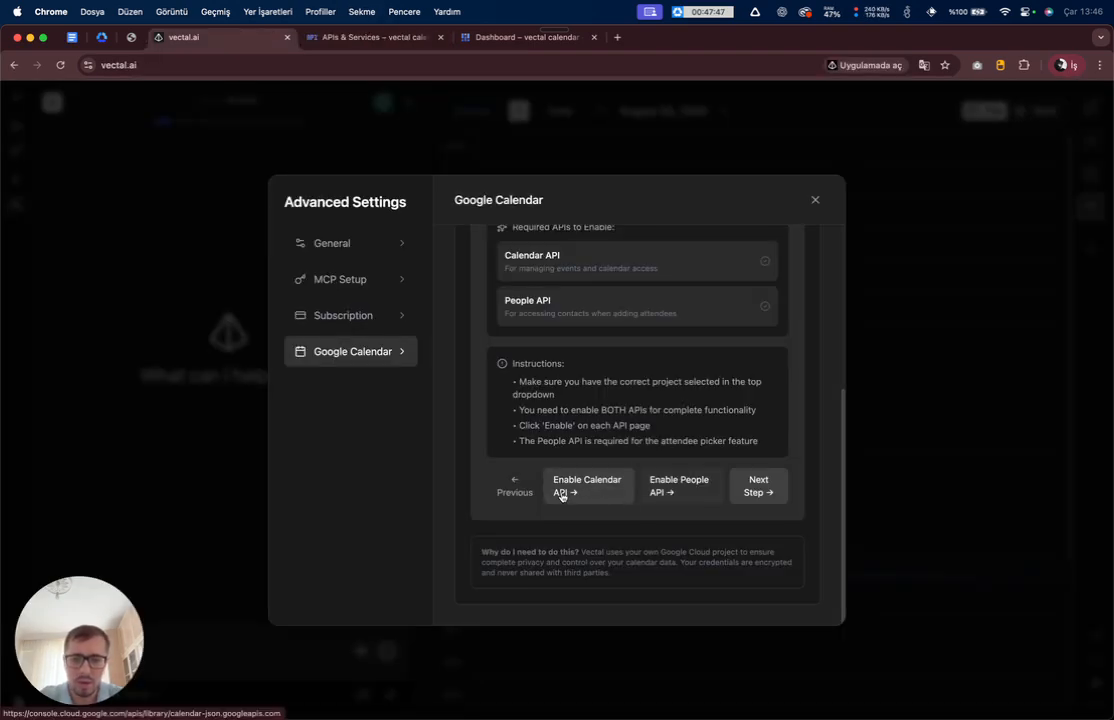
left_click(589, 486)
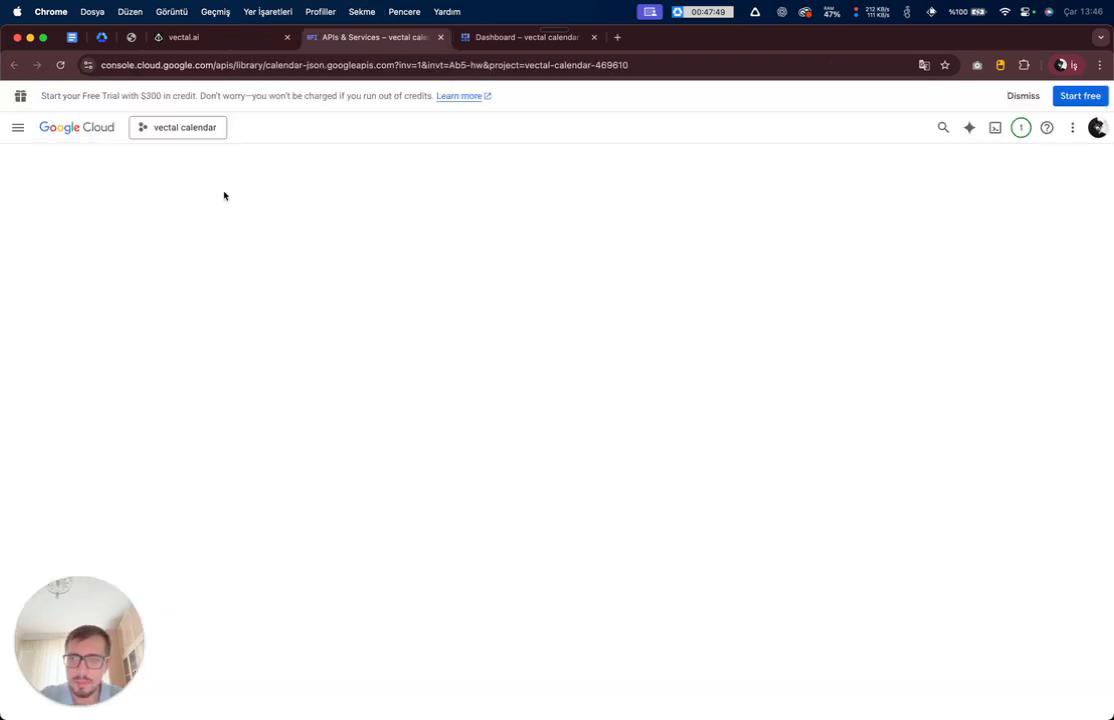
left_click(135, 296)
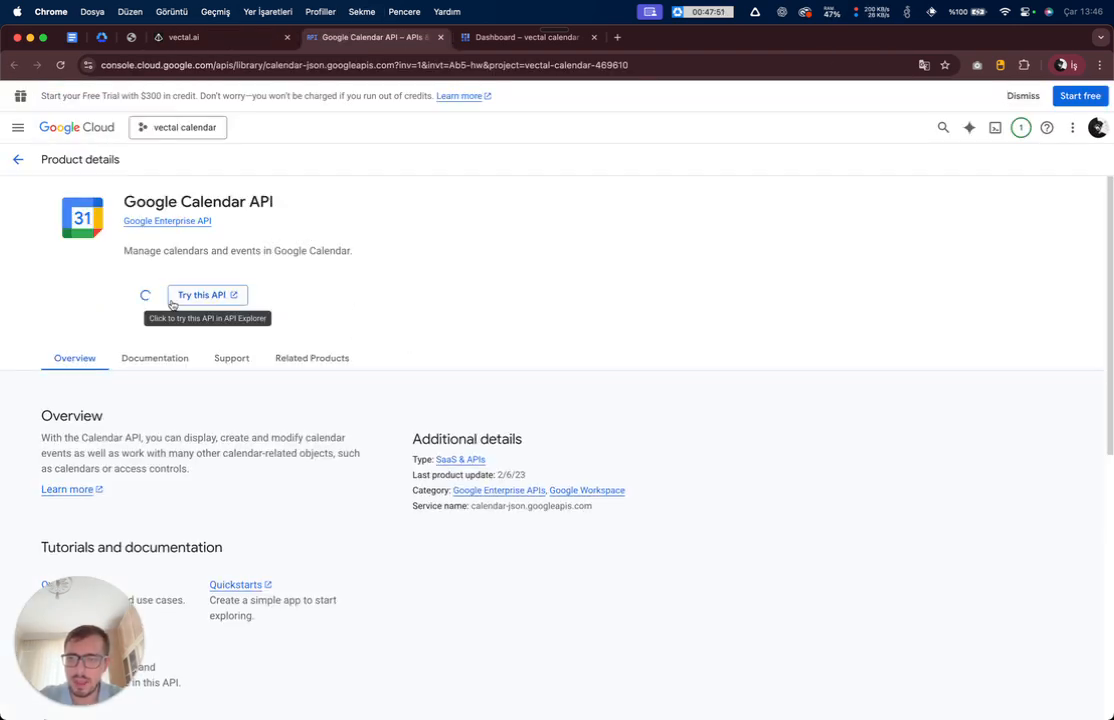
- Enable the Google People API and confirm both APIs show as enabled
left_click(183, 37)
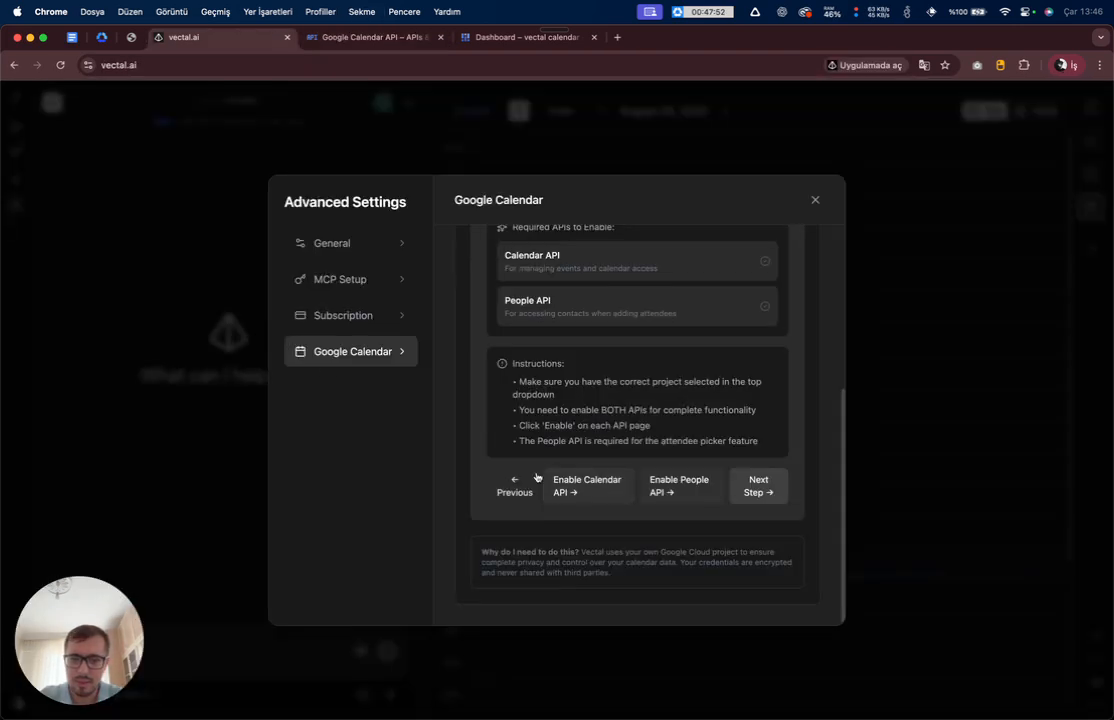
left_click(685, 489)
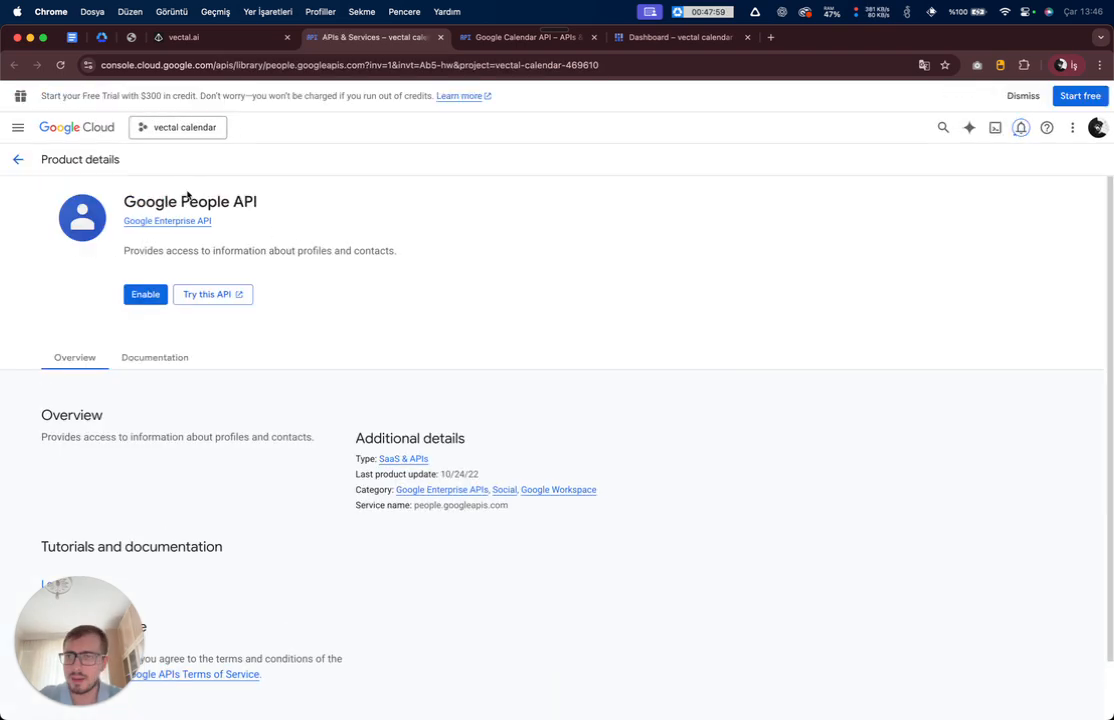
left_click(142, 294)
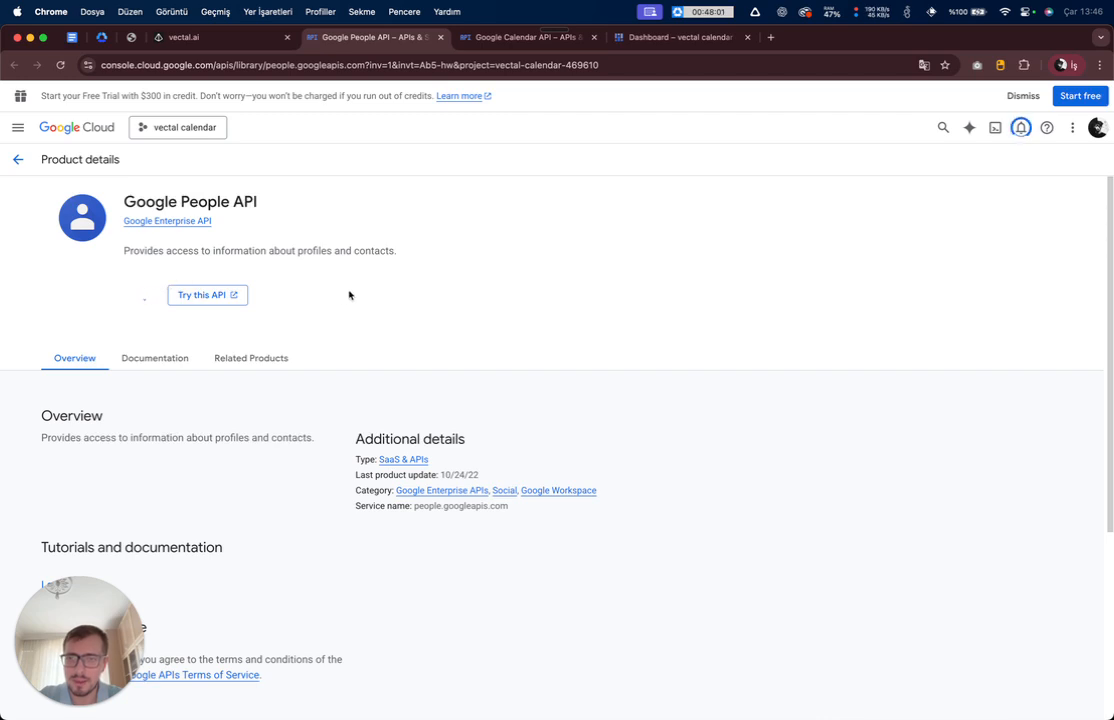
key("ctrl+Tab")
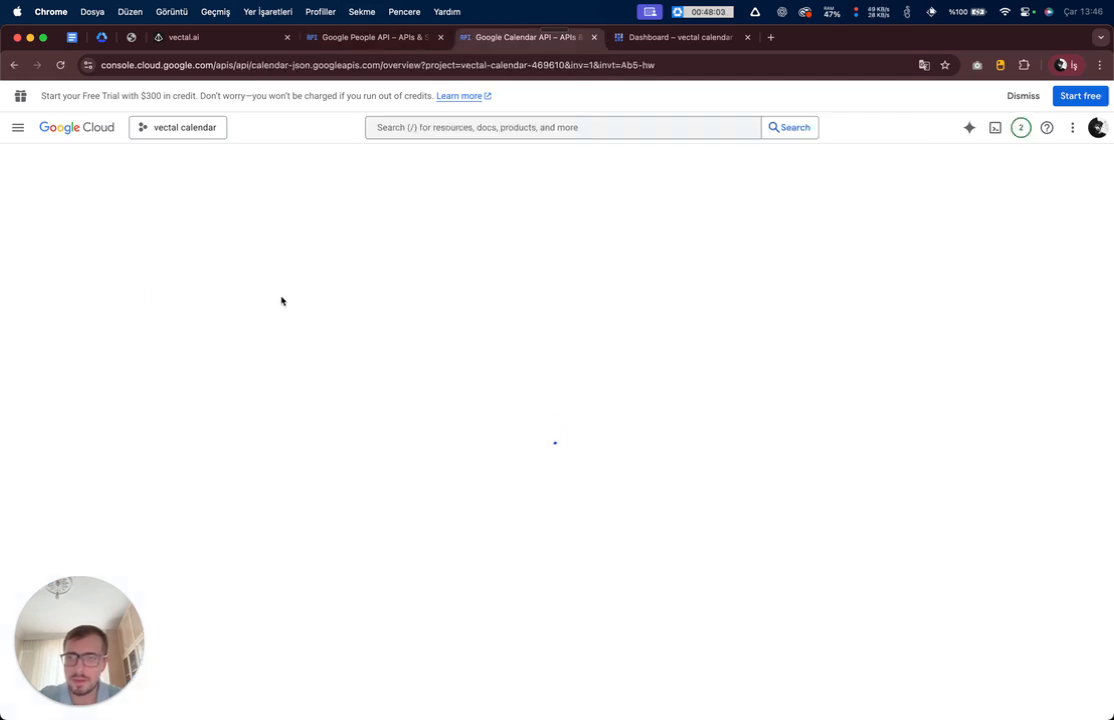
key("ctrl+shift+Tab")
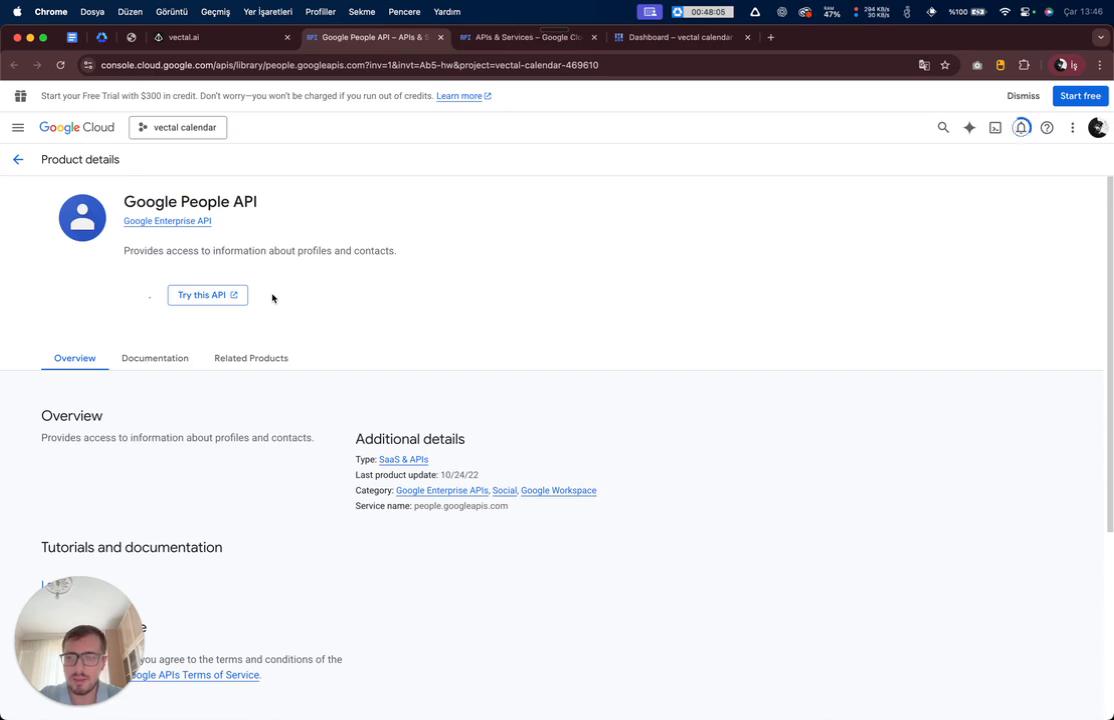
key("ctrl+Tab")
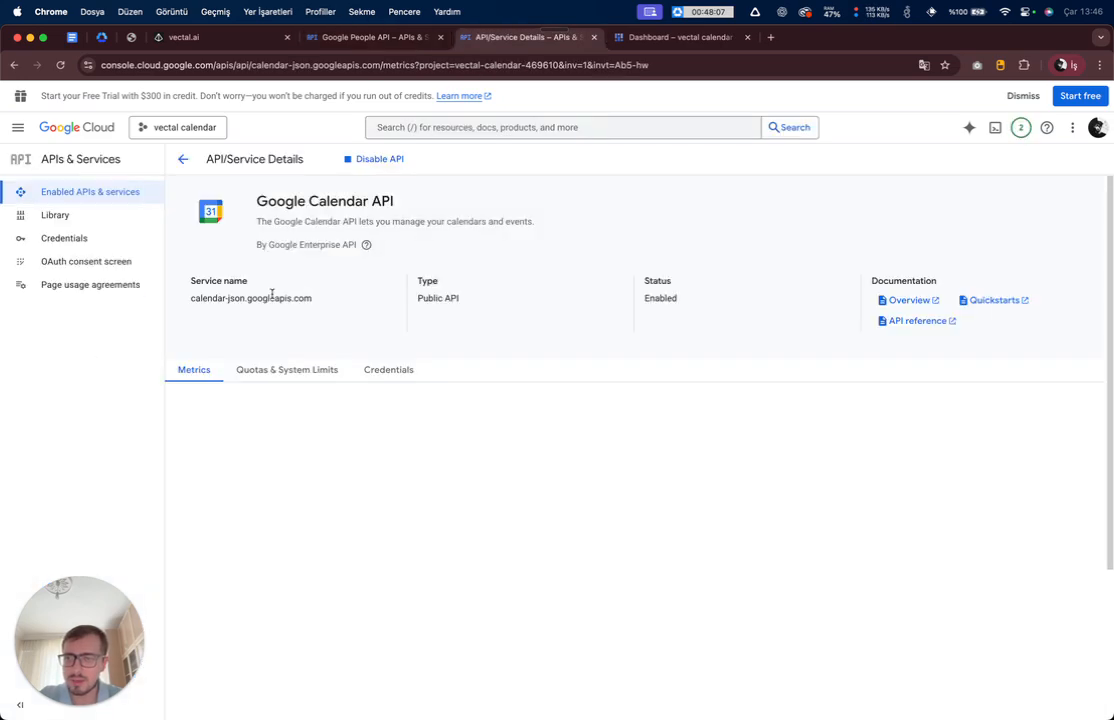
key("ctrl+shift+Tab")
key("ctrl+Tab")
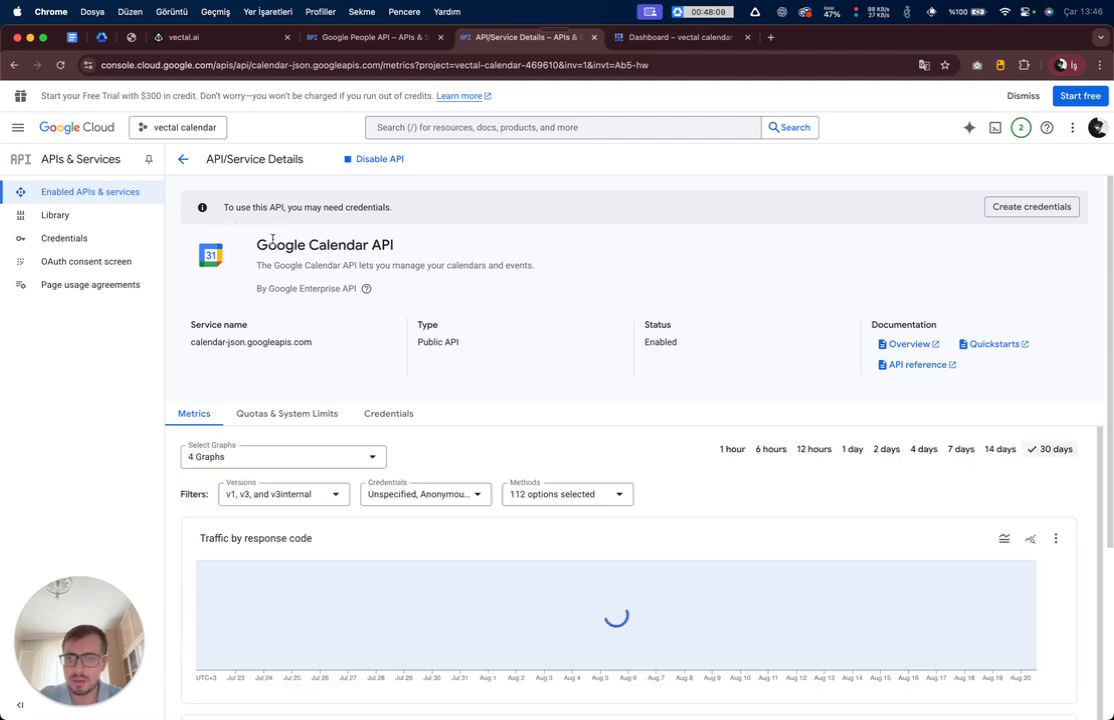
key("ctrl+shift+Tab")
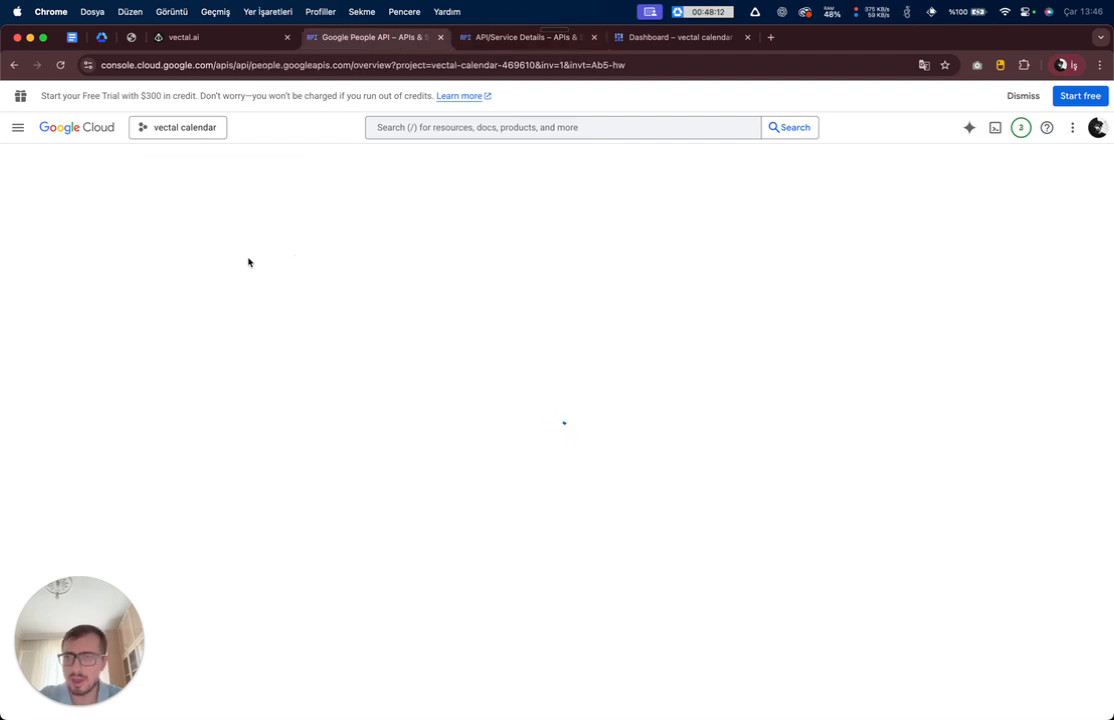
key("ctrl+shift+Tab")
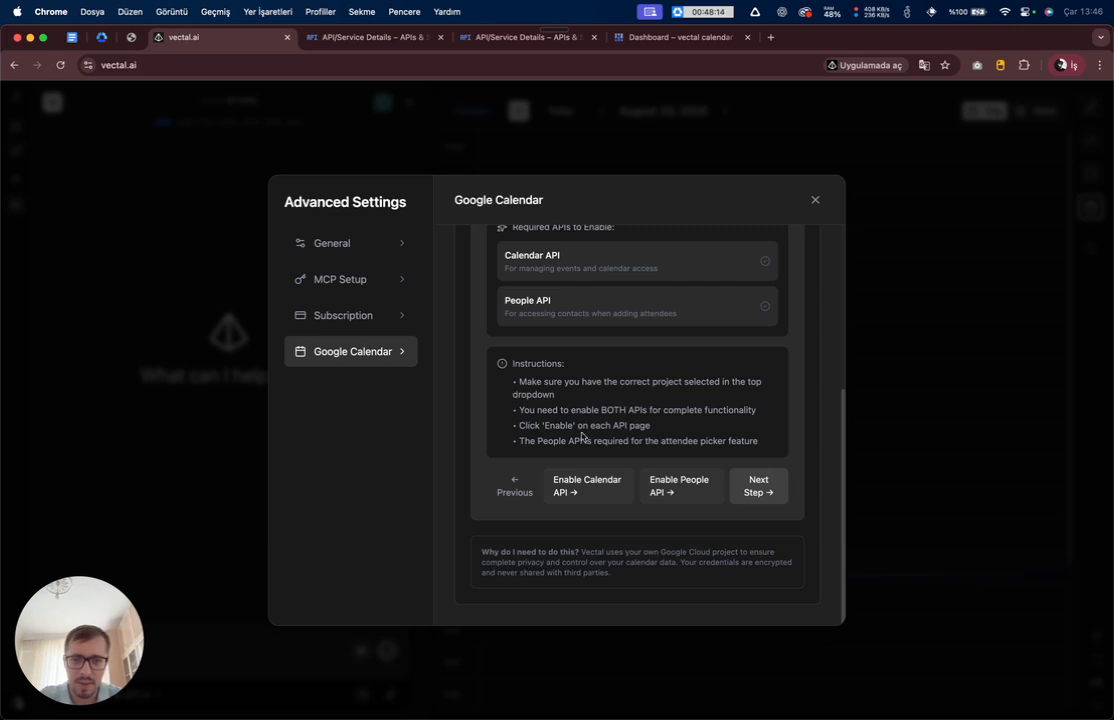
- Advance the setup guide to Step 3, Configure Google Auth Platform
left_click(757, 491)
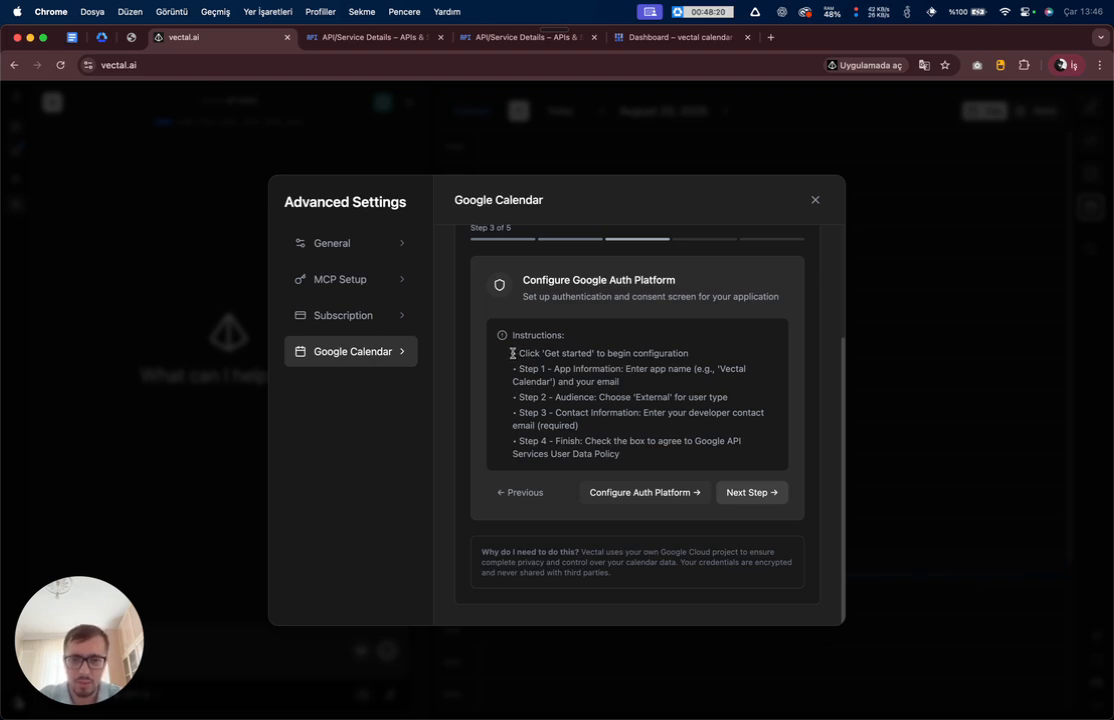
left_click_drag(519, 356, 685, 352)
left_click(618, 423)
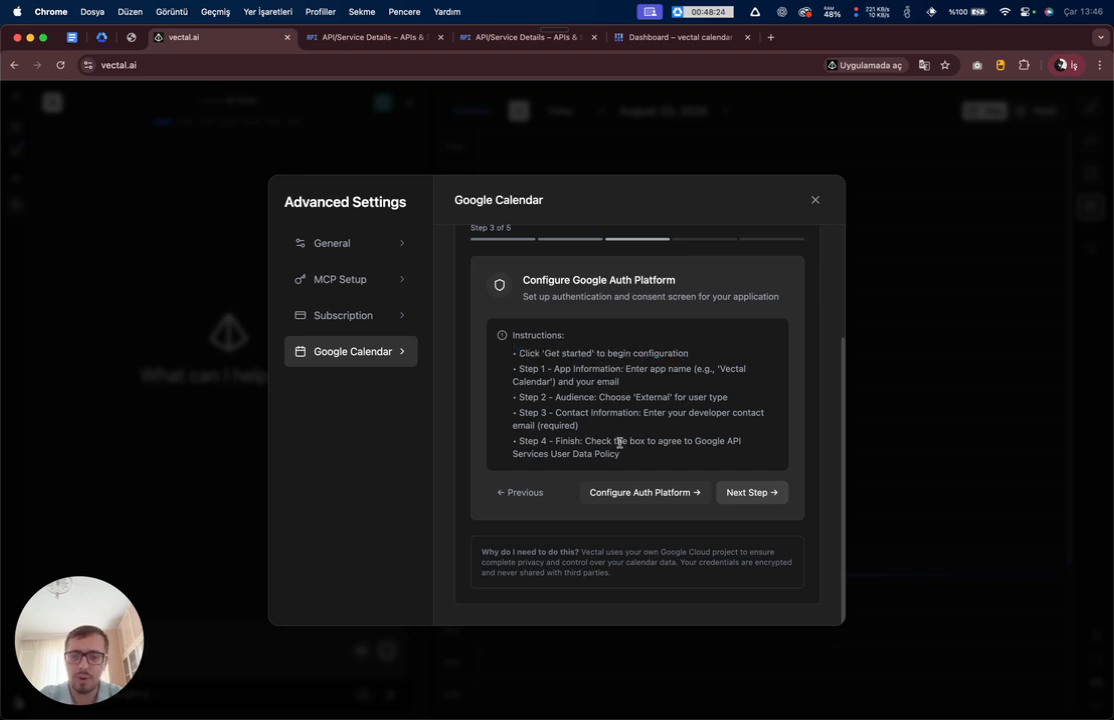
- Open the Google Auth Platform overview and close the leftover API and dashboard tabs
left_click(639, 493)
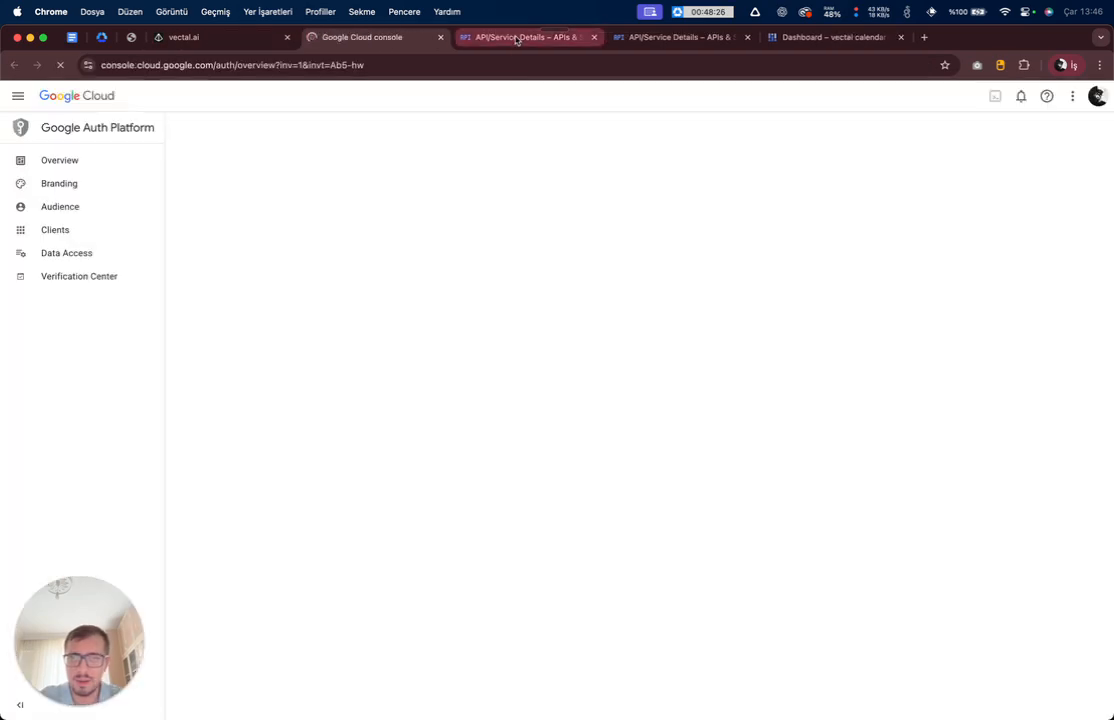
left_click(517, 40)
left_click(716, 39, "super")
left_click(806, 41, "super")
key("super+w")
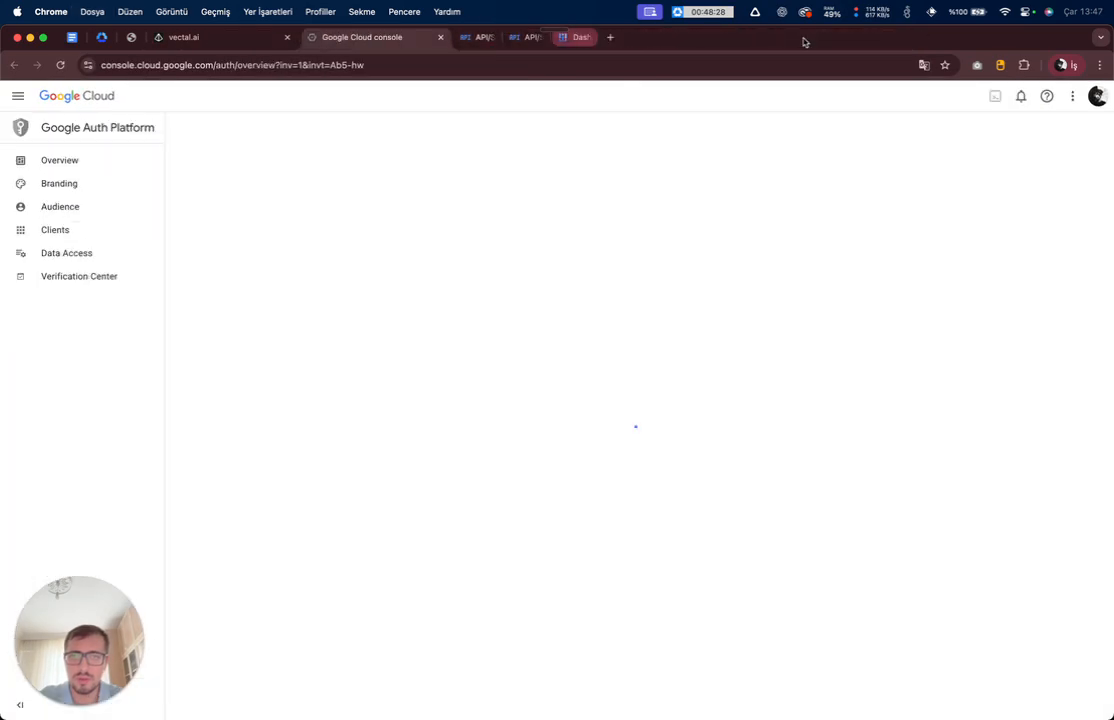
key("ctrl+shift+Tab")
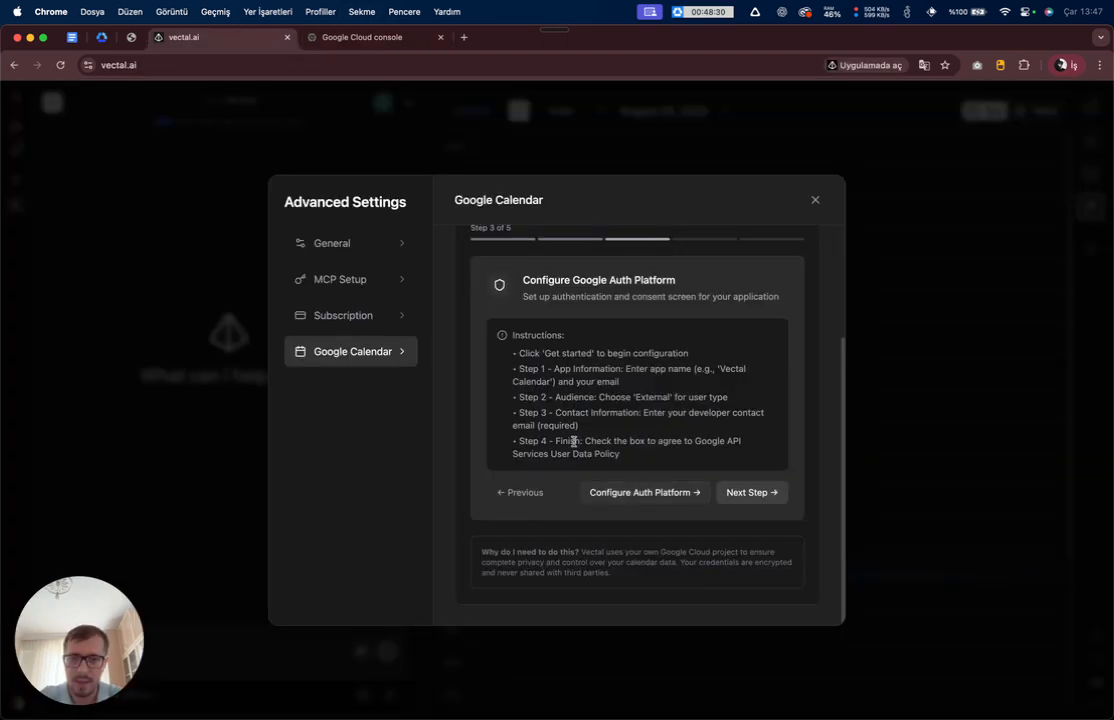
key("ctrl+Tab")
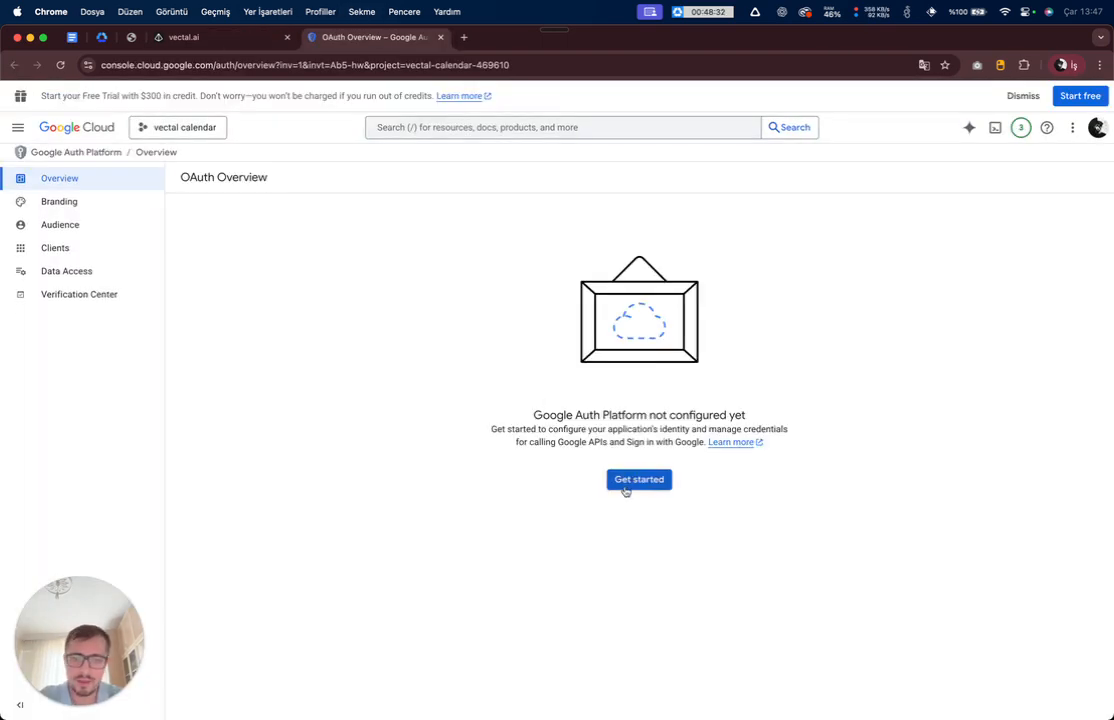
- Start the Auth Platform configuration and enter the app name 'vectal cal'
left_click(625, 484)
key("ctrl+shift+Tab")
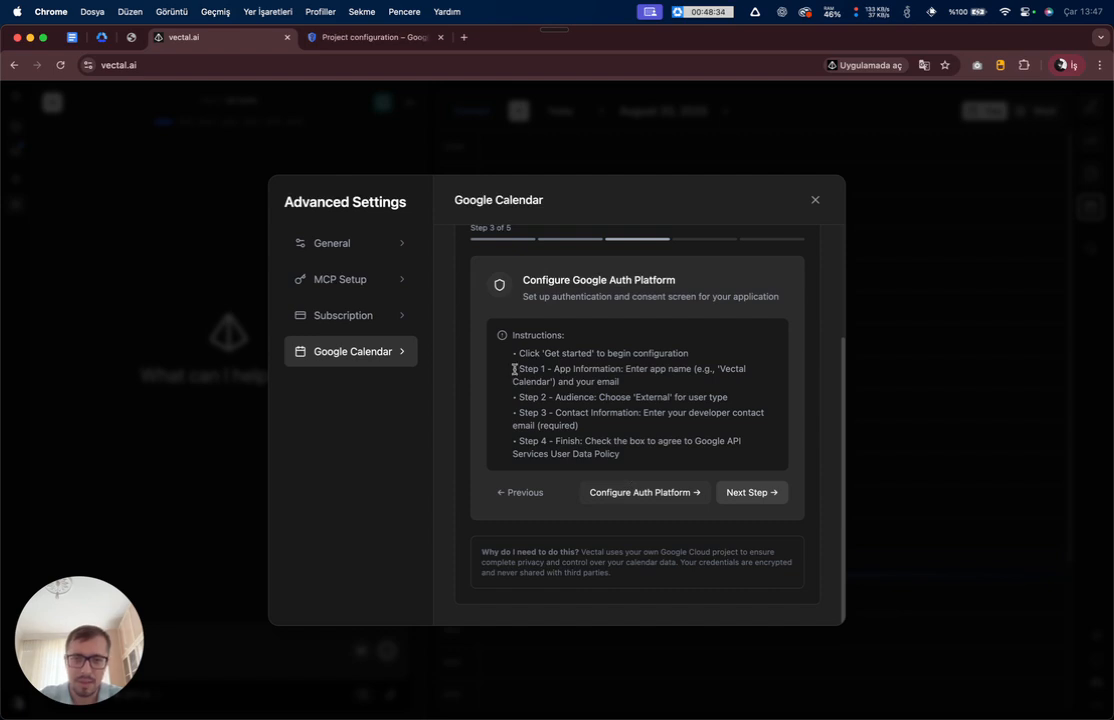
left_click_drag(514, 369, 694, 370)
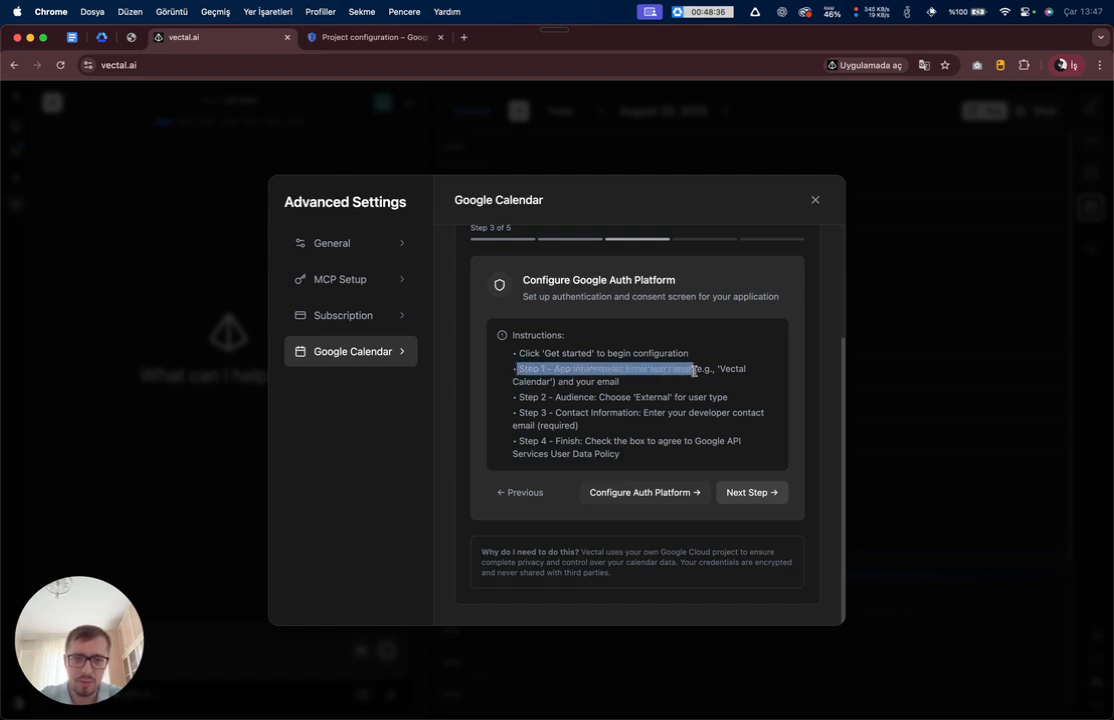
key("ctrl+Tab")
left_click(362, 260)
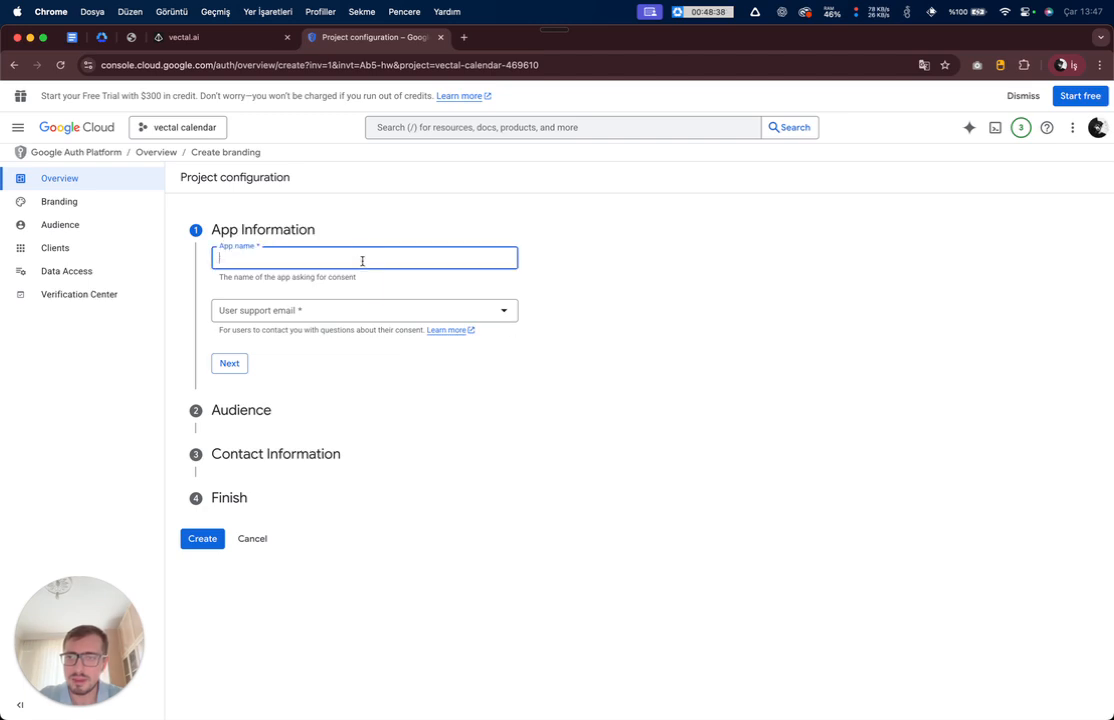
type("vec")
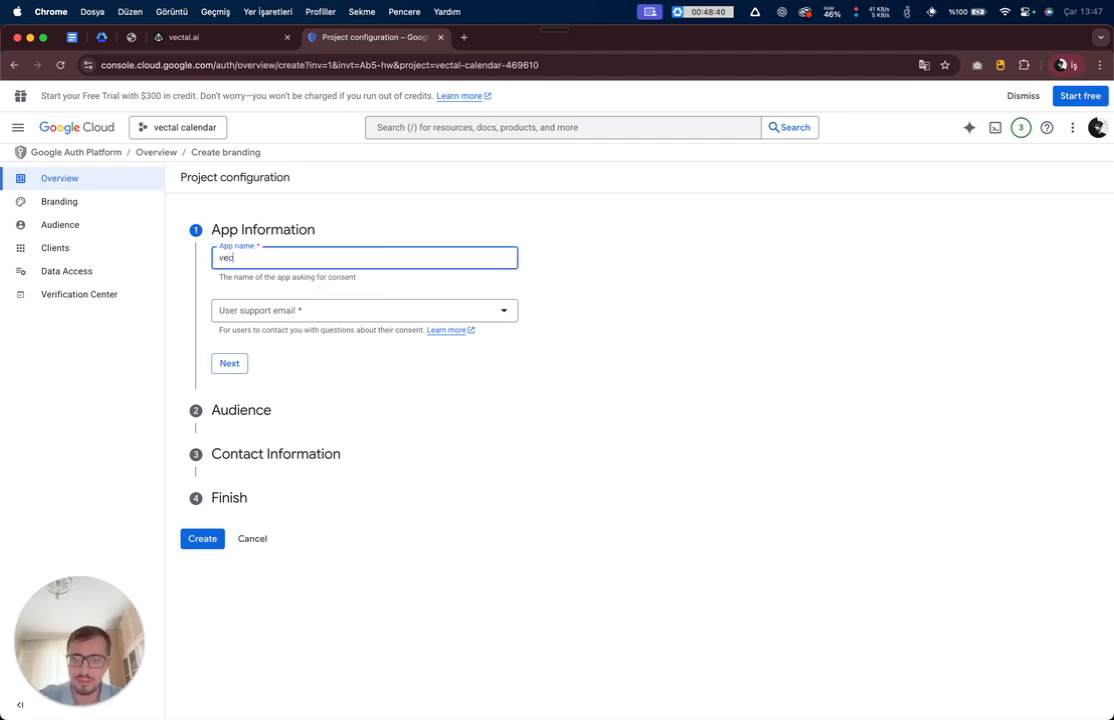
type("tal calencar")
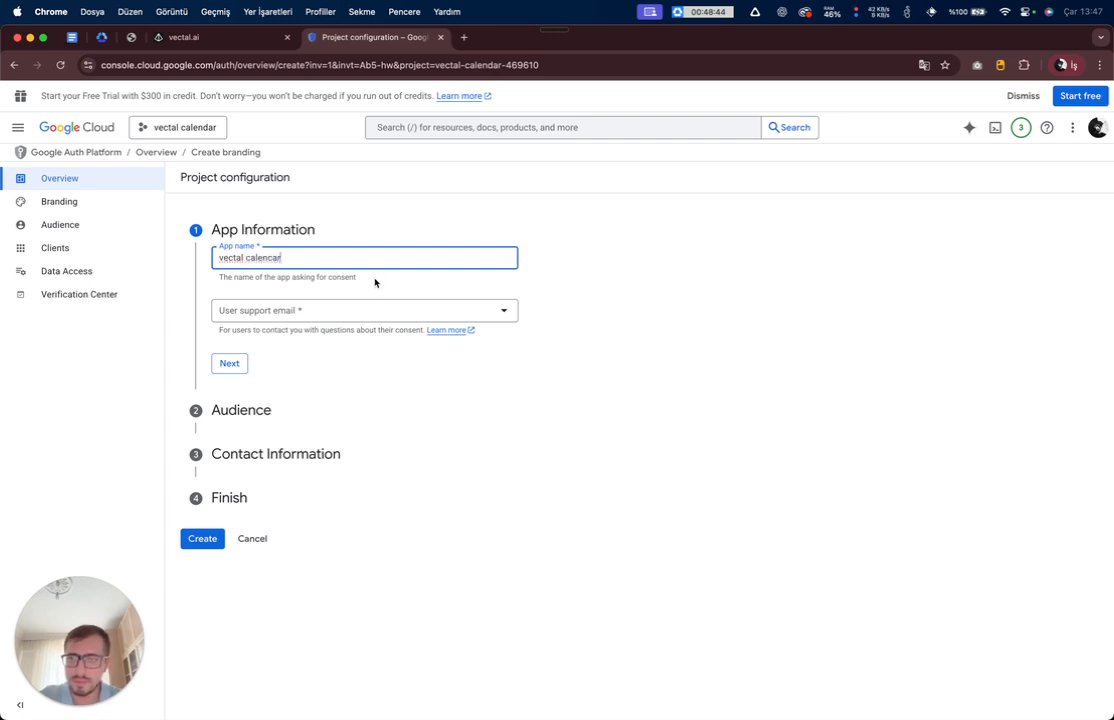
key("ctrl+shift+Tab")
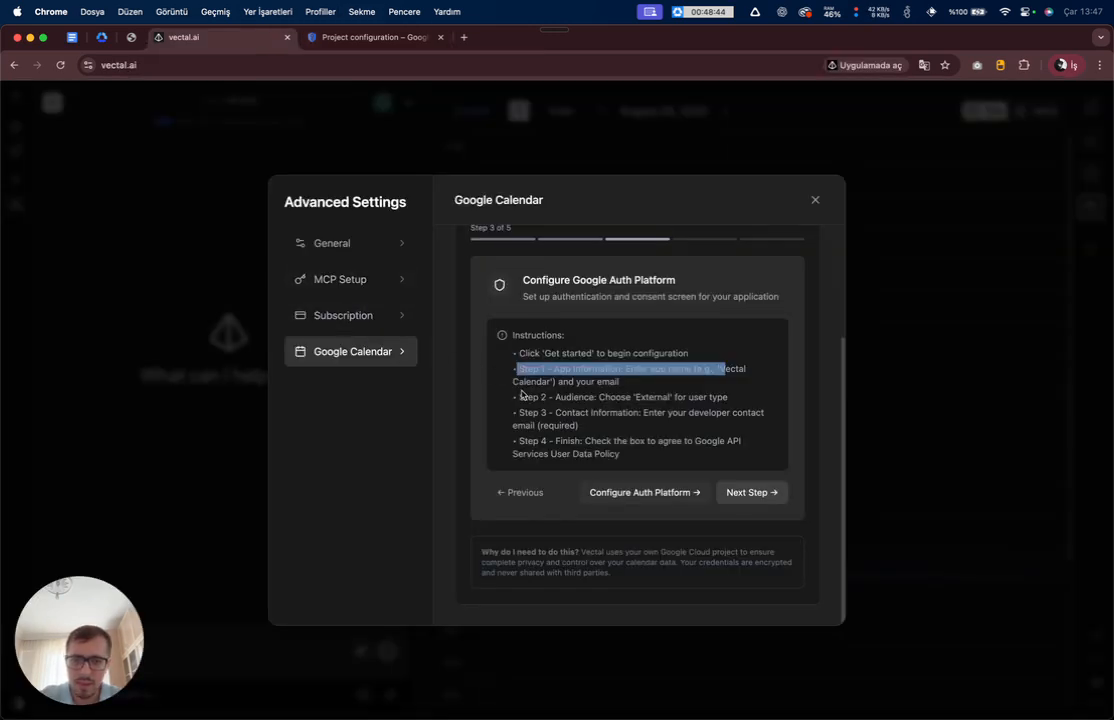
left_click(706, 384)
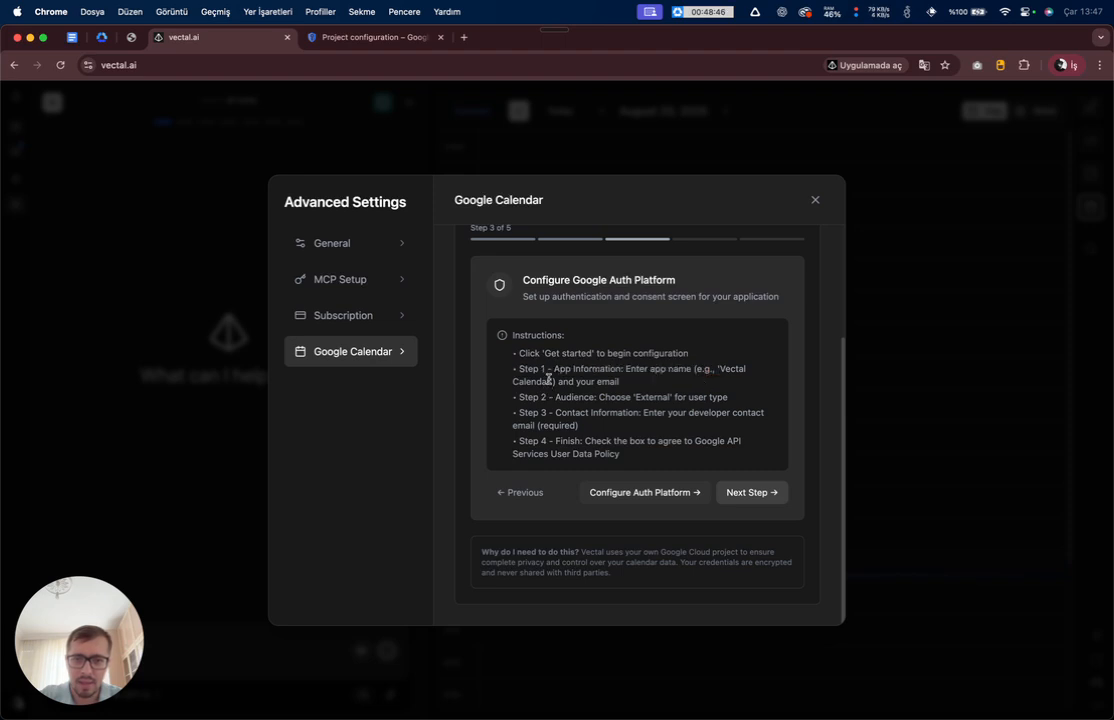
key("ctrl+Tab")
- Choose the account email as user support email and select the External audience
left_click(311, 311)
left_click(233, 319)
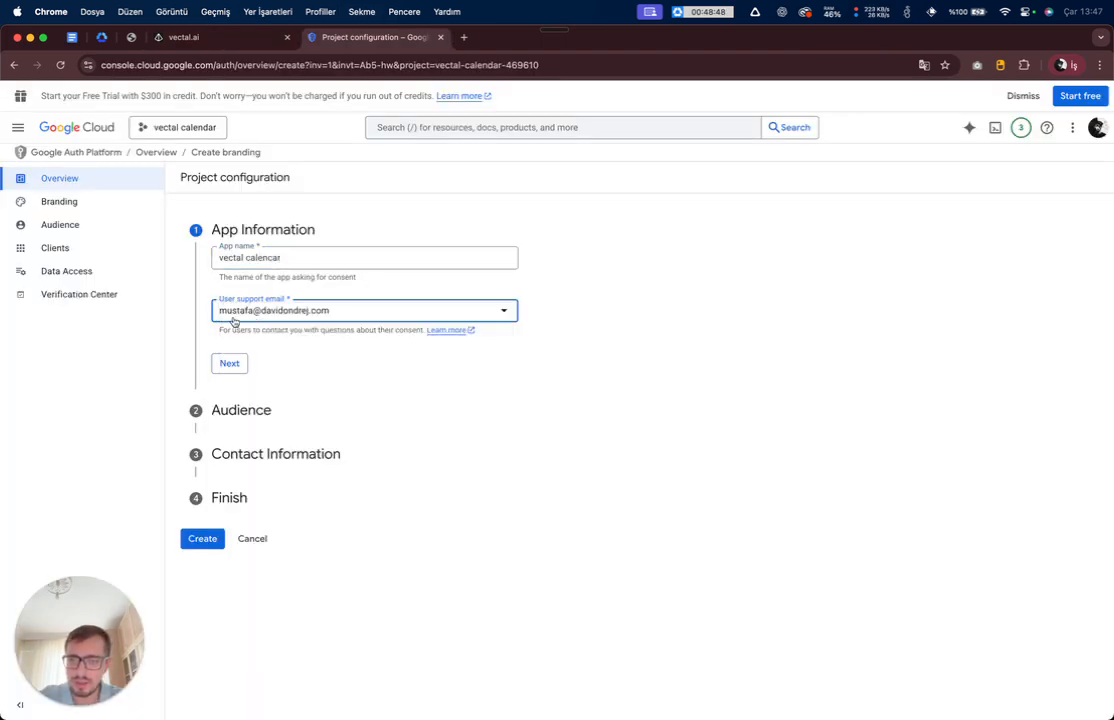
left_click(229, 363)
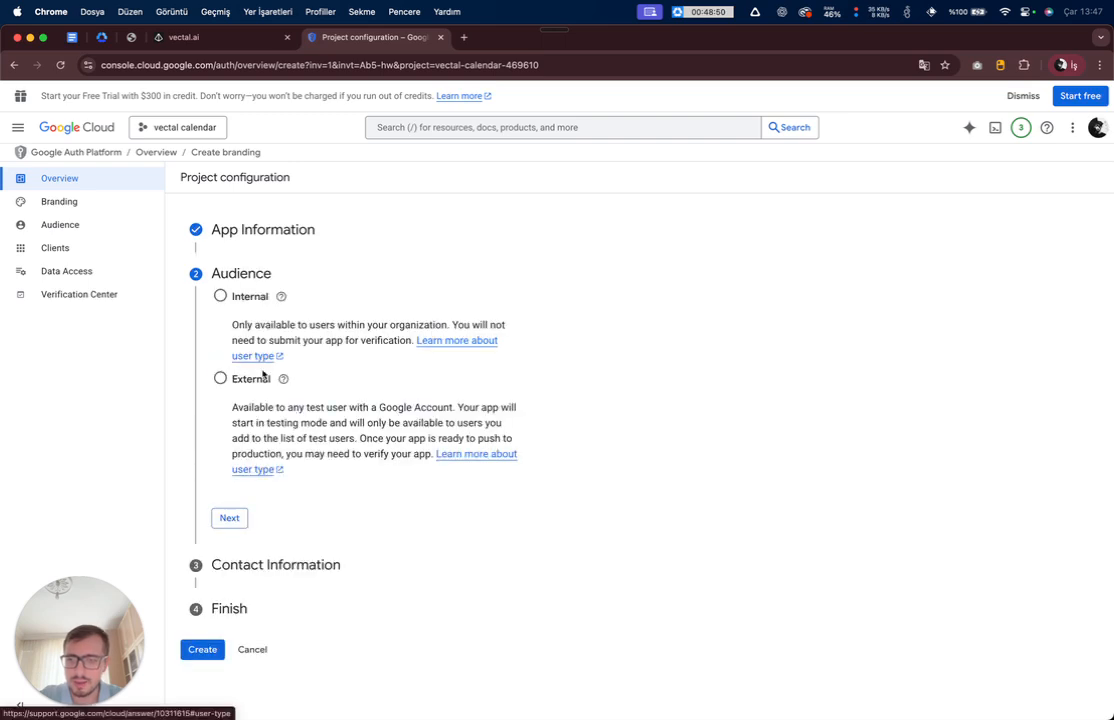
mouse_move(268, 382)
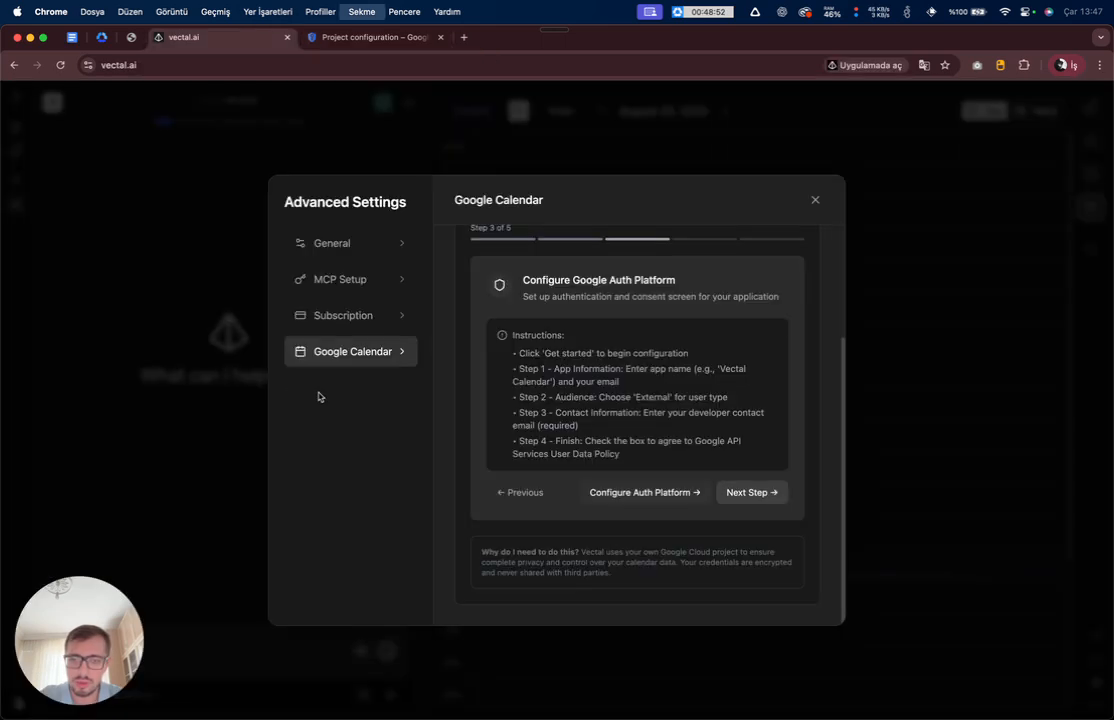
key("ctrl+shift+Tab")
left_click_drag(636, 397, 668, 397)
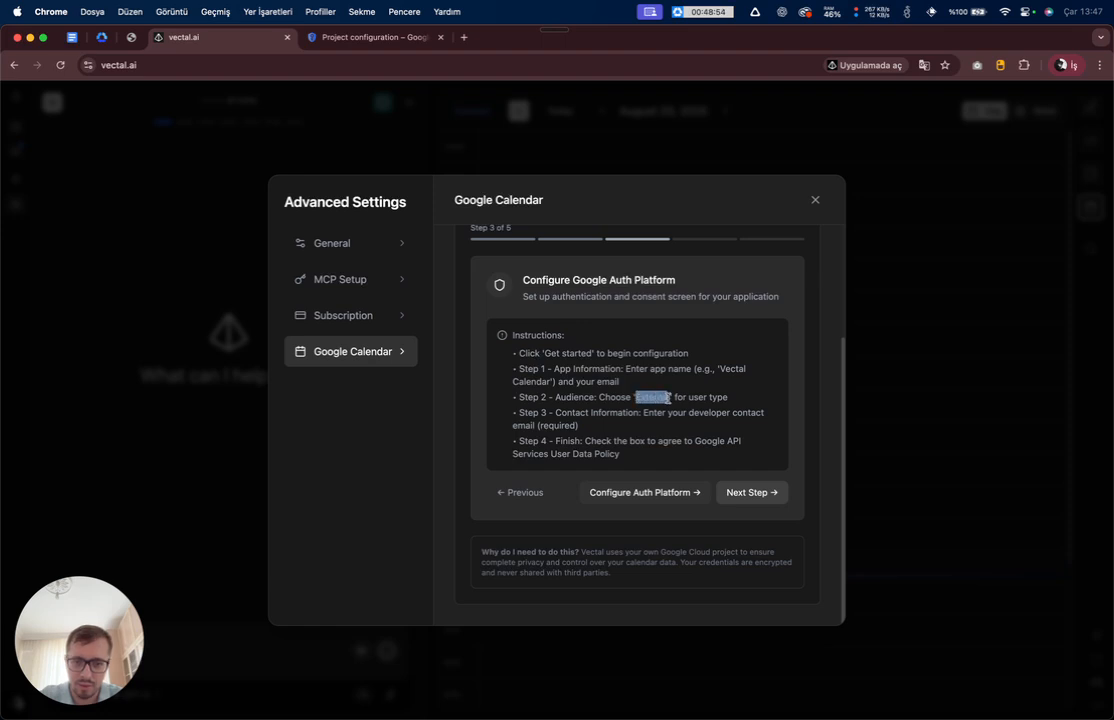
left_click(666, 397)
key("ctrl+Tab")
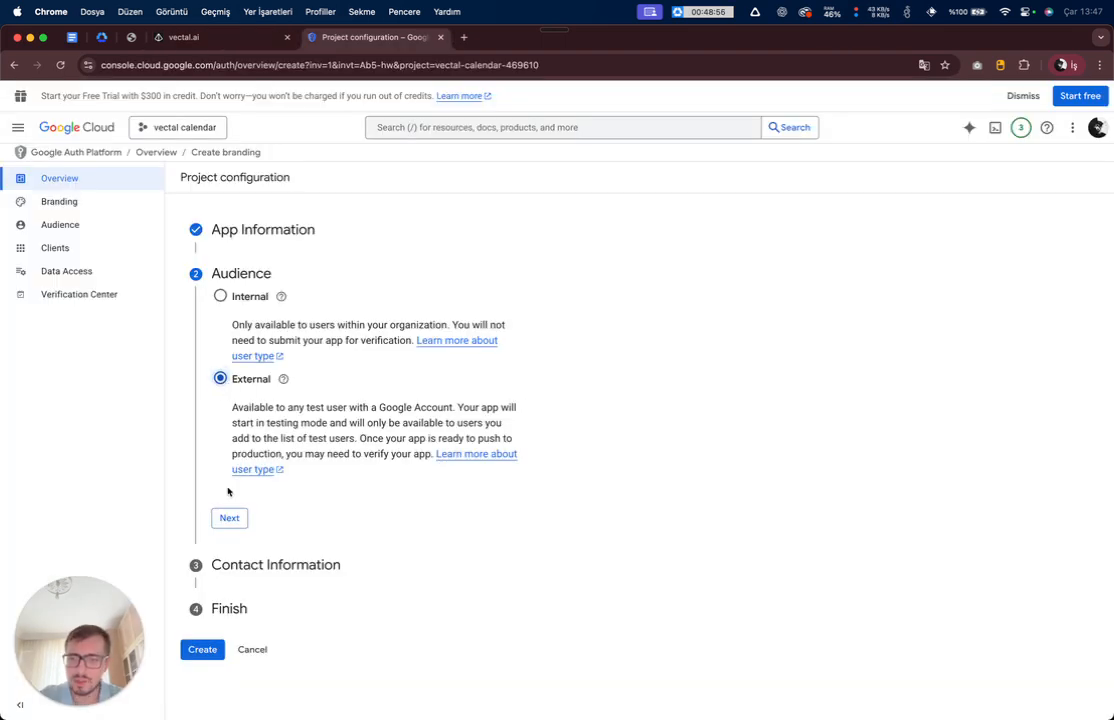
left_click(229, 517)
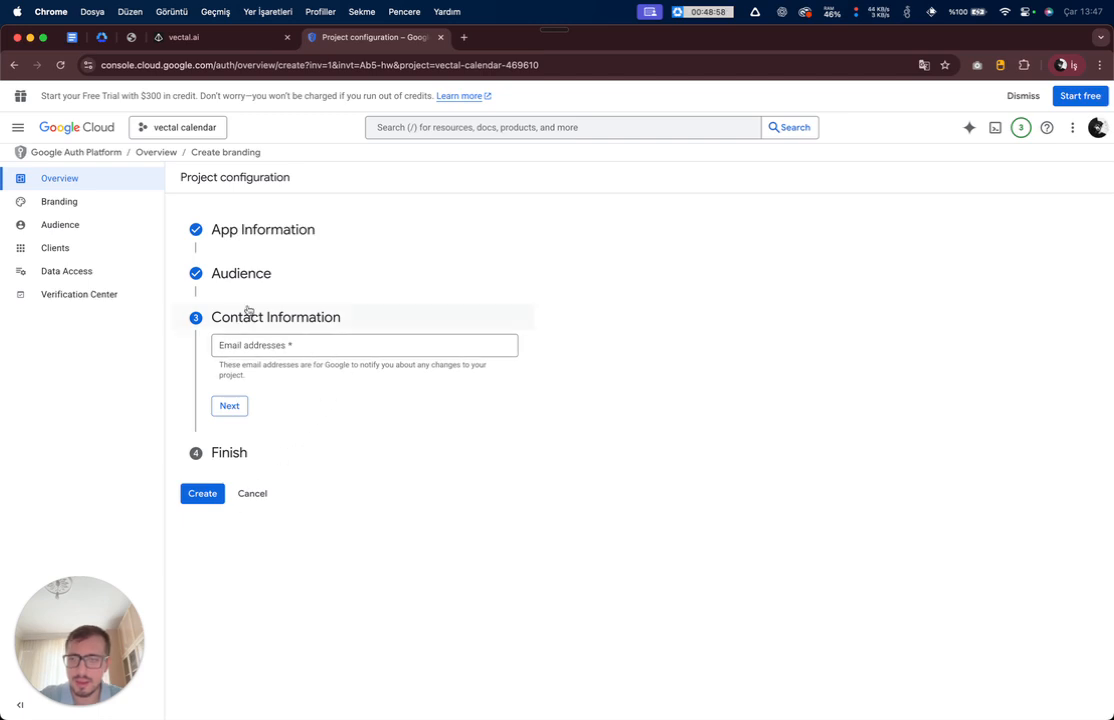
- Enter the developer contact email address
left_click(276, 341)
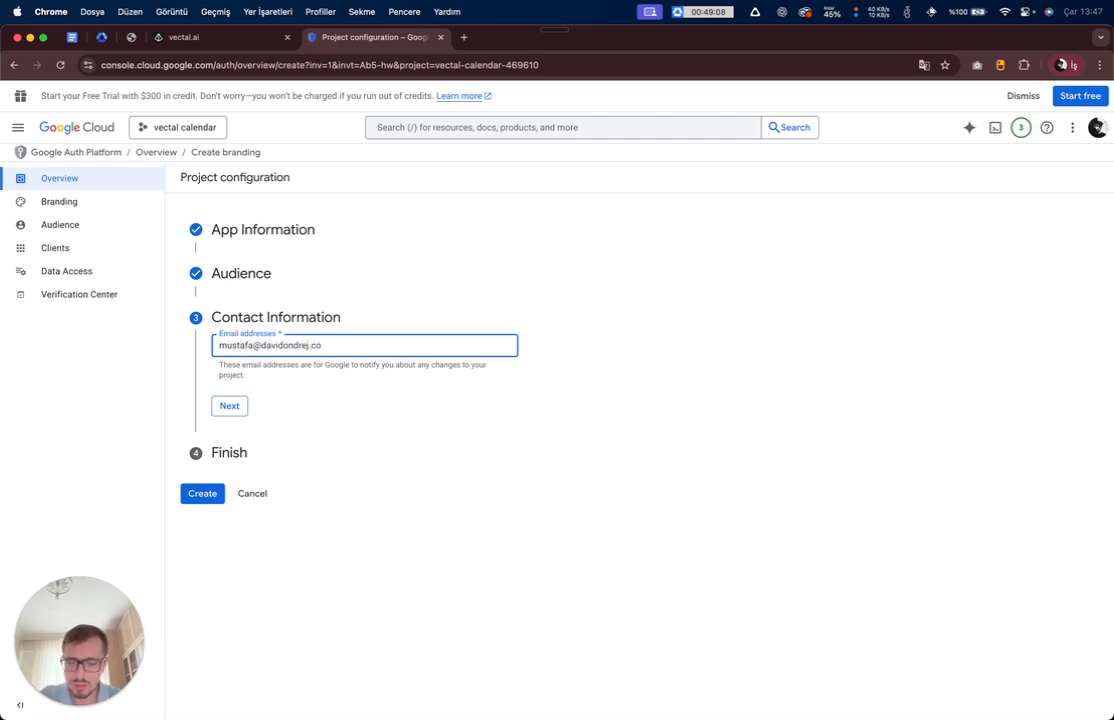
type("m")
key("super+a")
key("super+c")
left_click(625, 401)
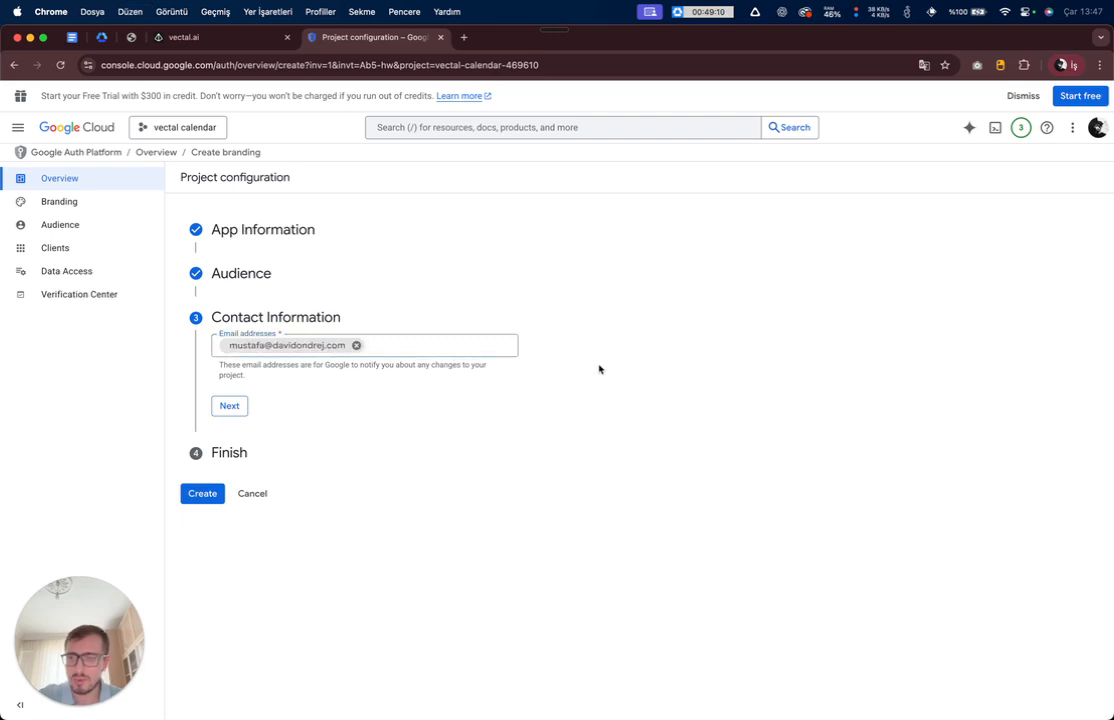
key("super+alt+Left")
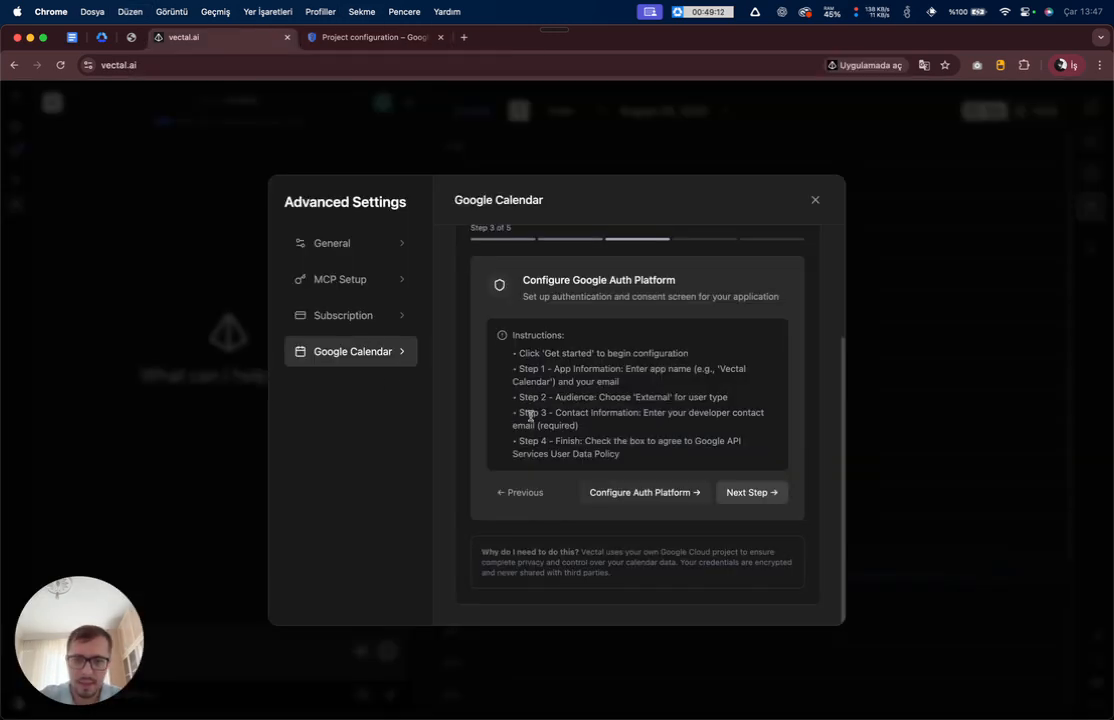
left_click_drag(513, 440, 643, 453)
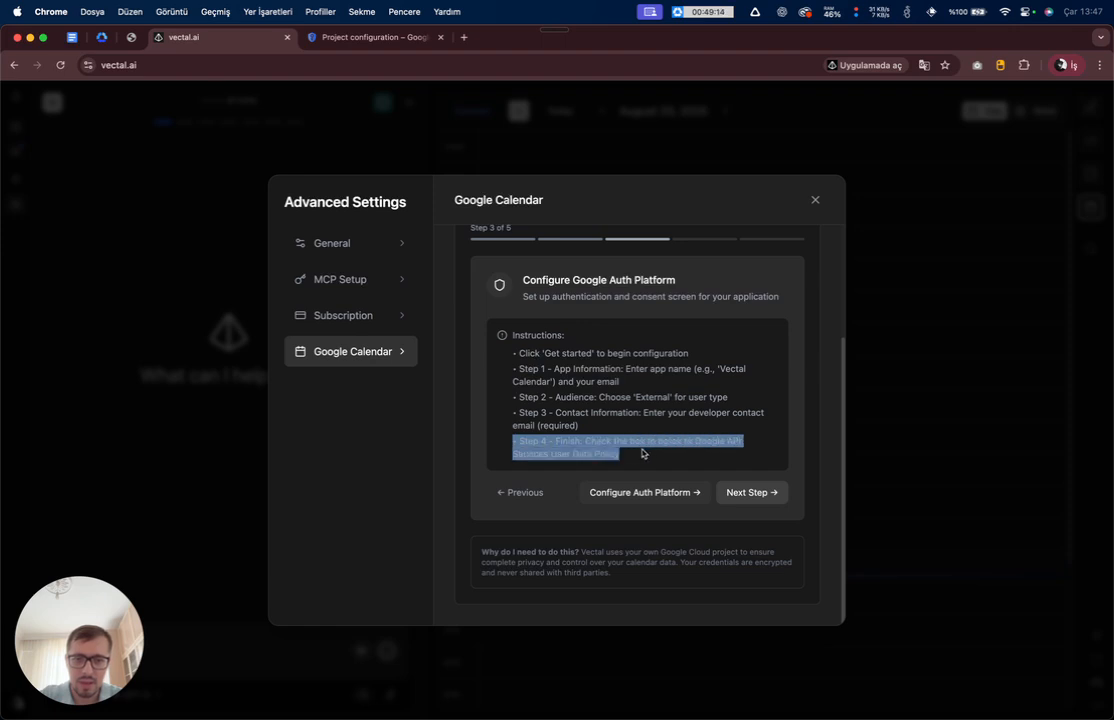
left_click(661, 451)
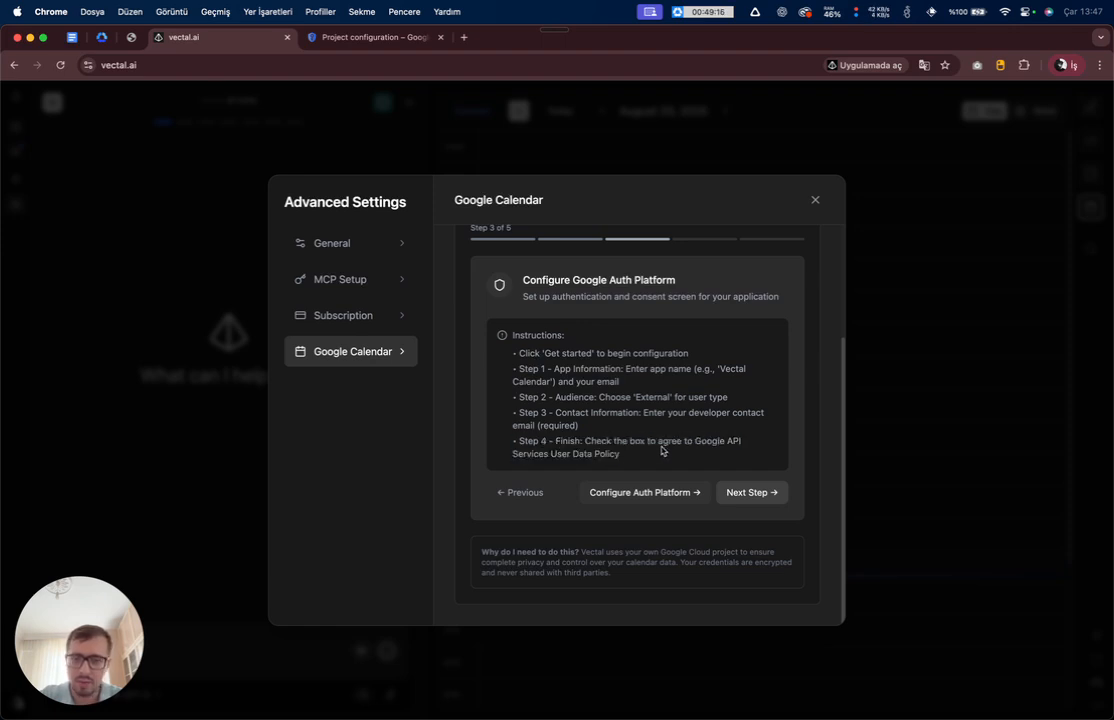
key("ctrl+Tab")
- Agree to the Google API Services: User Data Policy and create the OAuth configuration
left_click(233, 408)
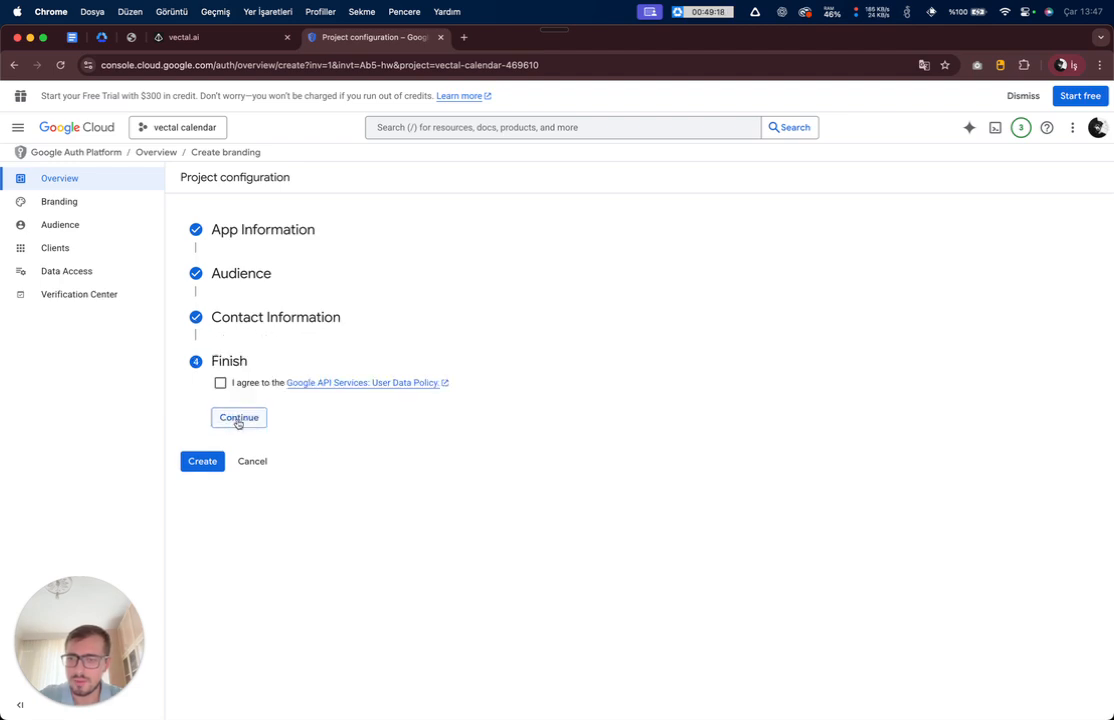
left_click(220, 384)
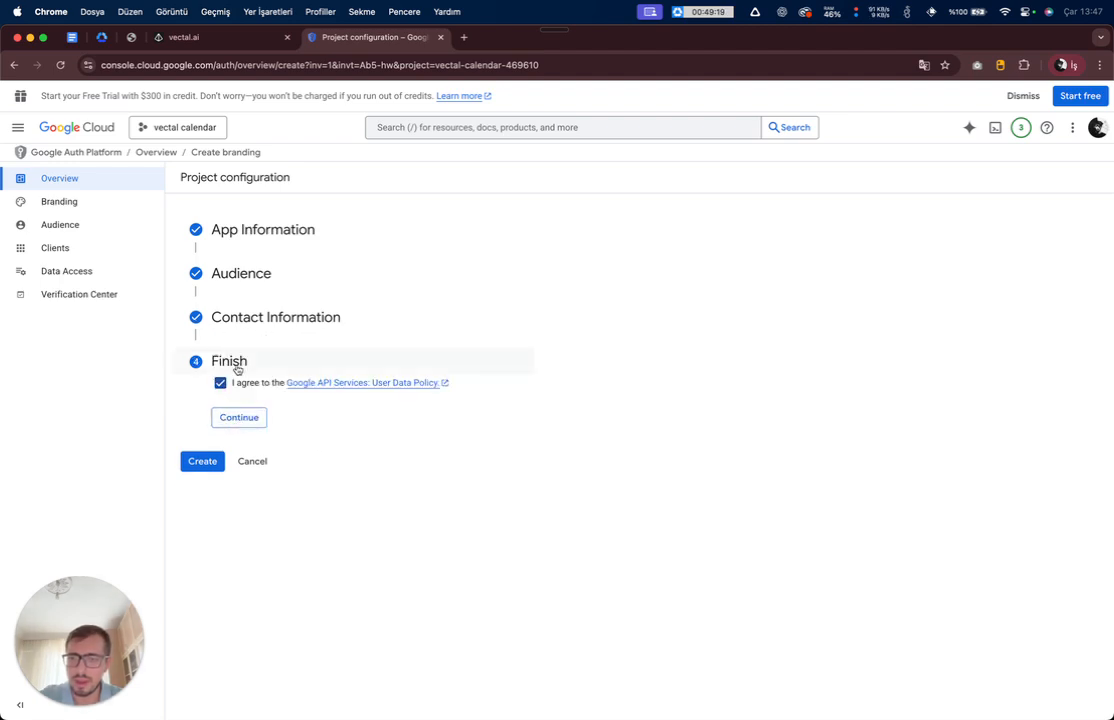
left_click(234, 419)
left_click(199, 403)
key("ctrl+shift+Tab")
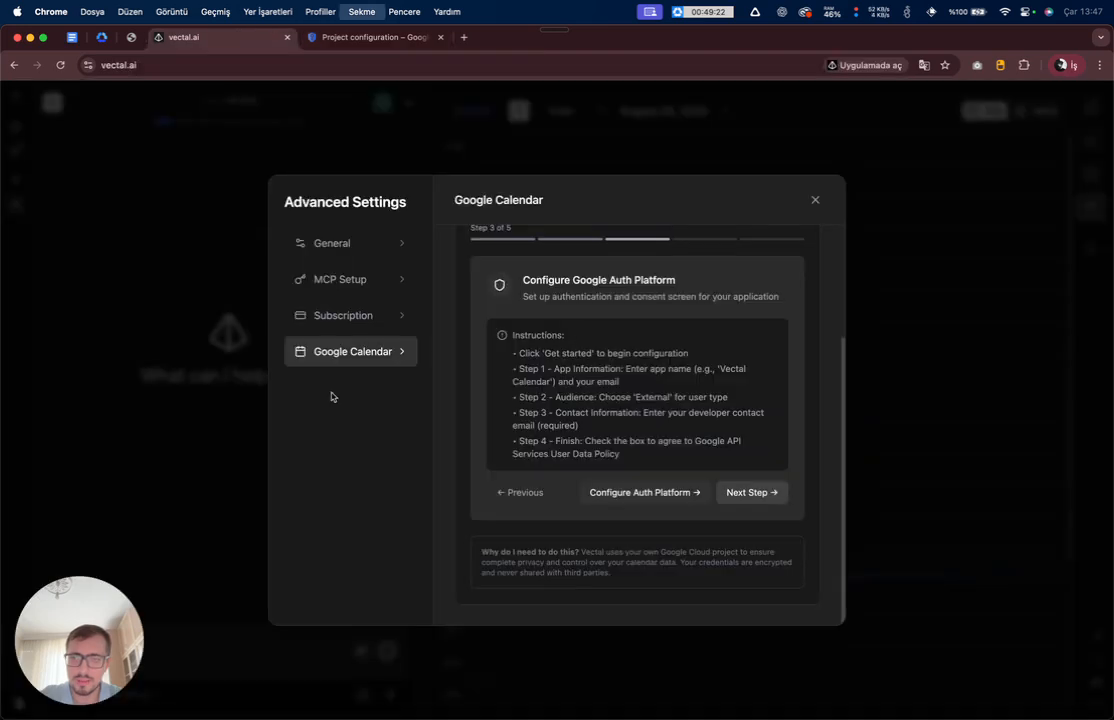
left_click_drag(567, 453, 654, 453)
left_click(654, 452)
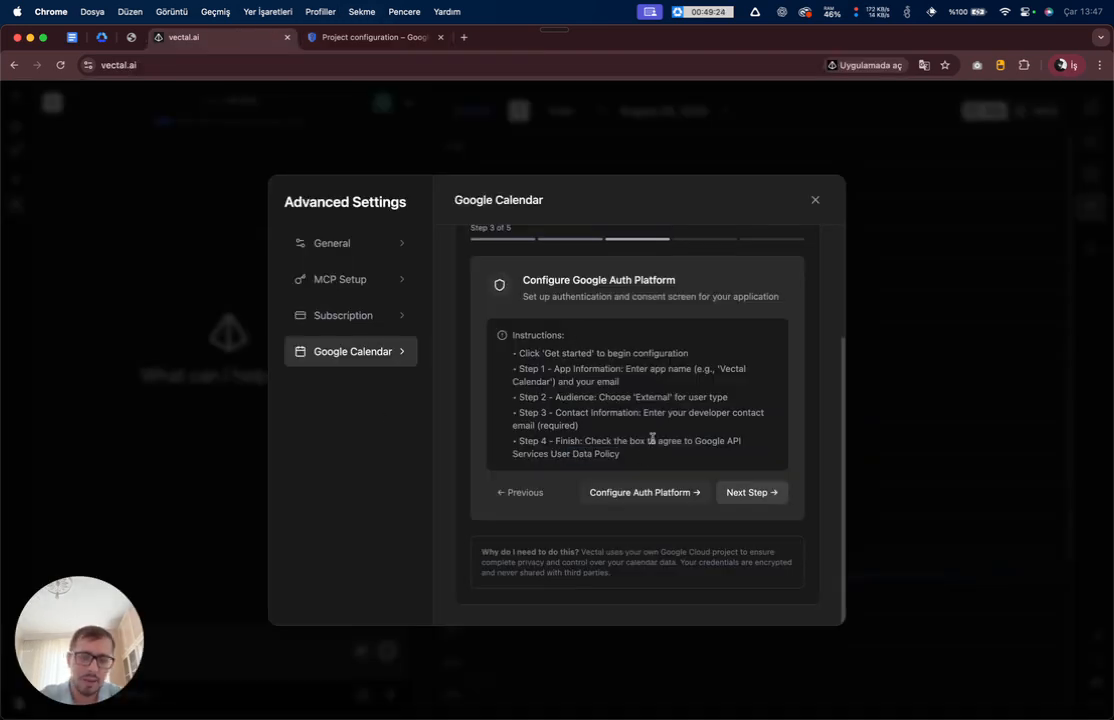
key("ctrl+Tab")
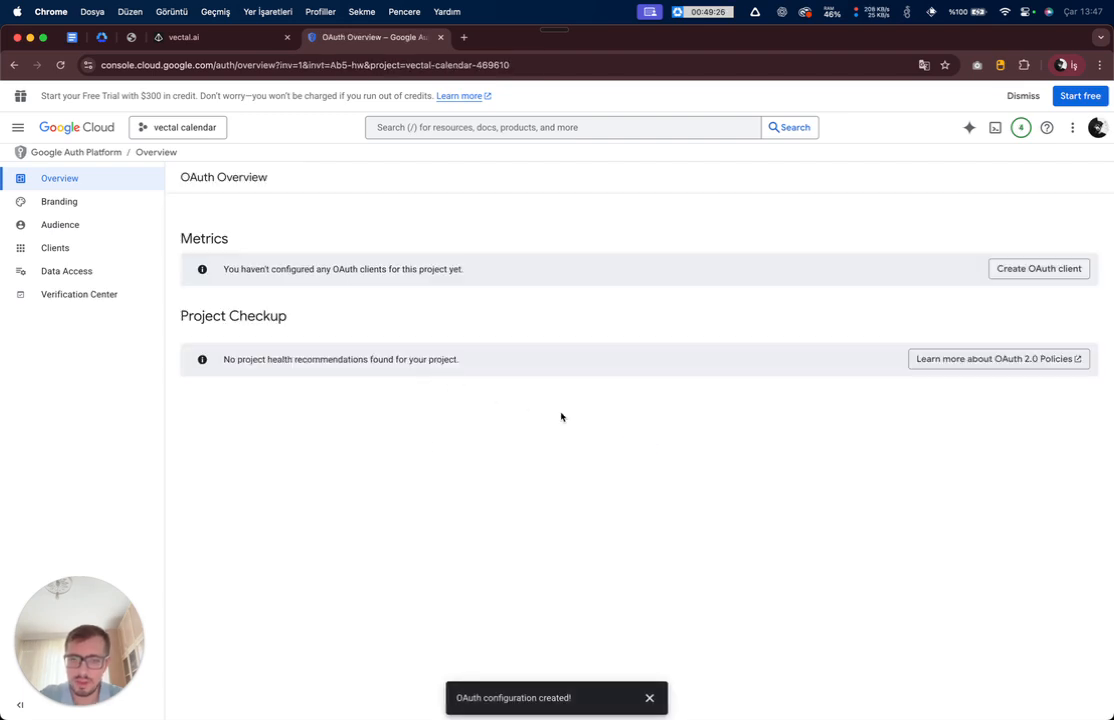
key("ctrl+shift+Tab")
- Move the guide to Step 4, Create OAuth Client ID, and open vectal calendar's Credentials page
left_click(748, 494)
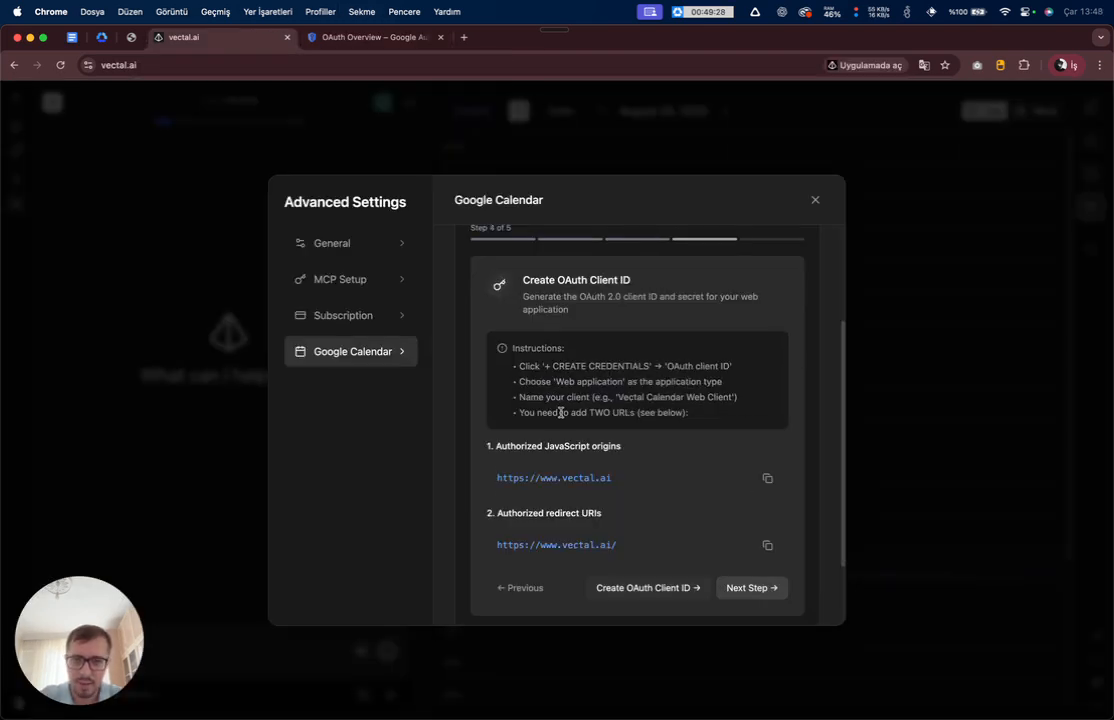
scroll(560, 415, "down", 2)
scroll(544, 383, "down", 3)
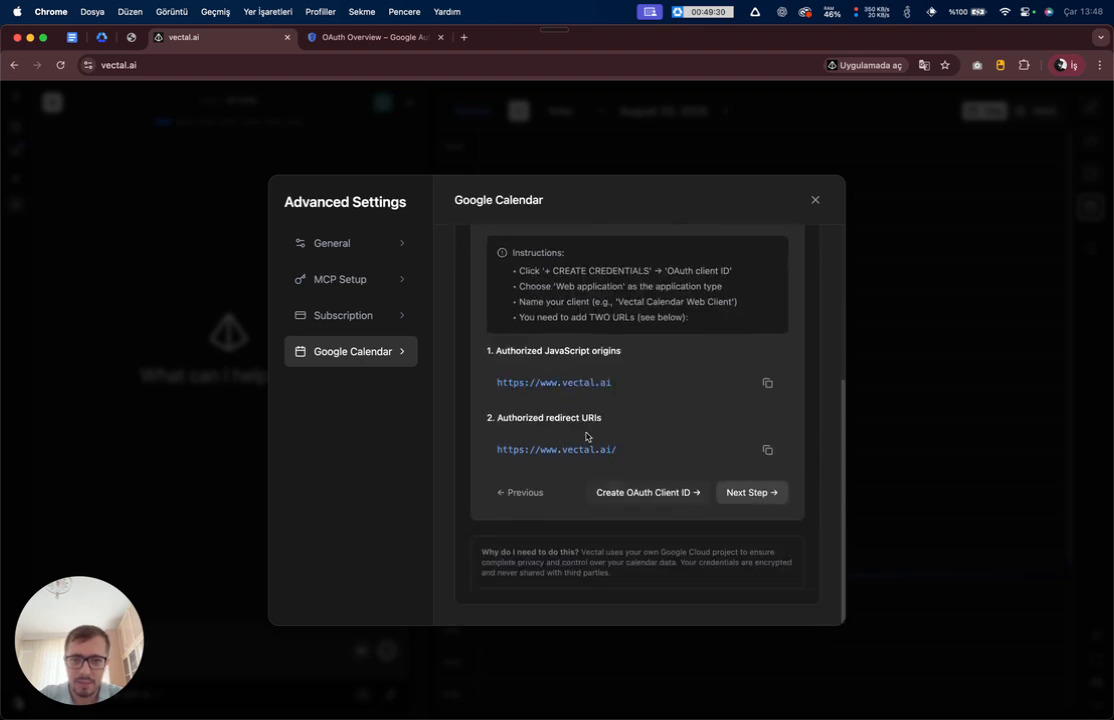
left_click(641, 495)
key("ctrl+shift+Tab")
scroll(560, 420, "up", 3)
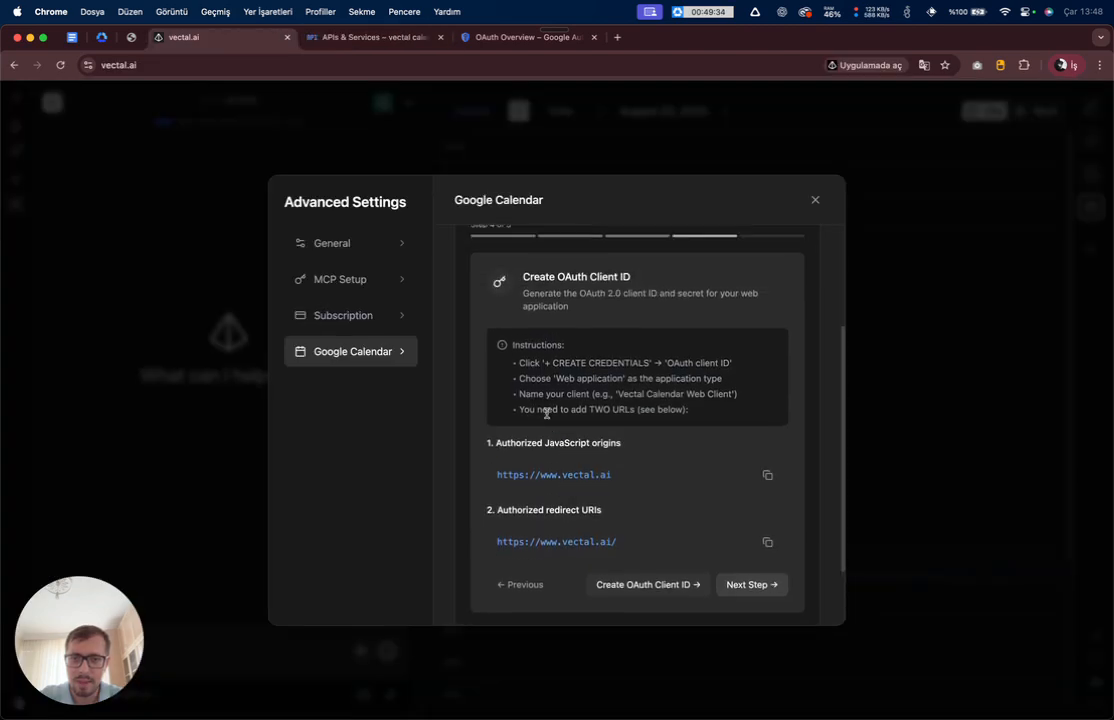
scroll(547, 360, "down", 2)
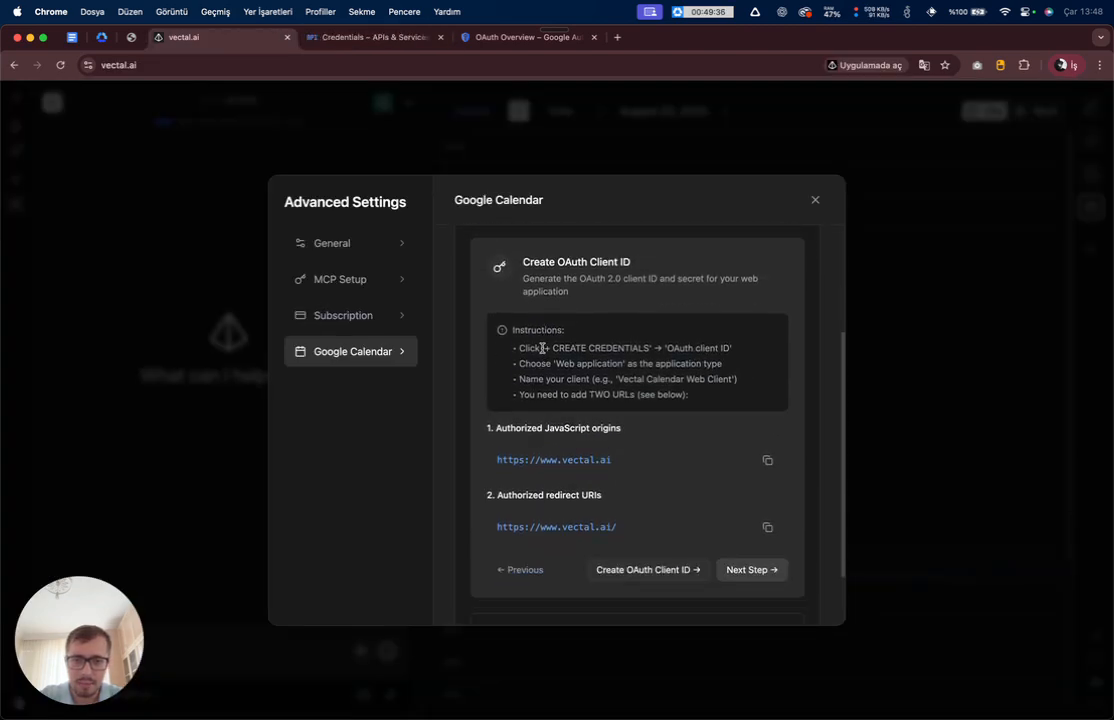
left_click_drag(542, 348, 716, 348)
left_click(658, 350)
- Start a new OAuth client ID from the Create credentials menu
key("ctrl+Tab")
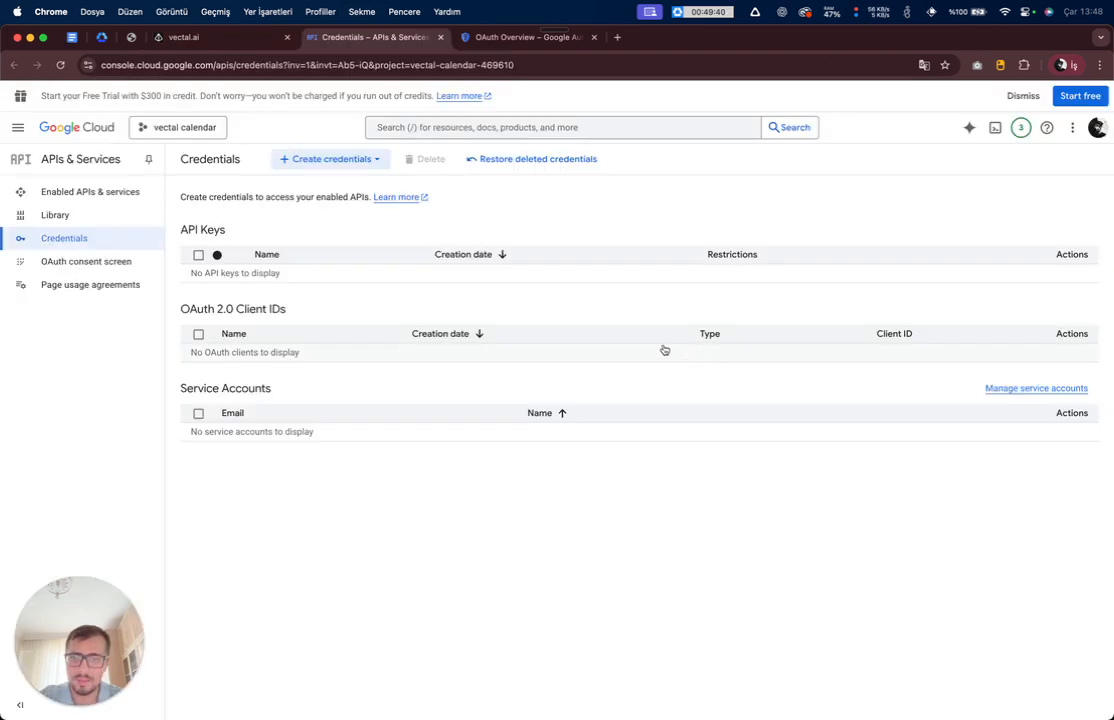
left_click(316, 161)
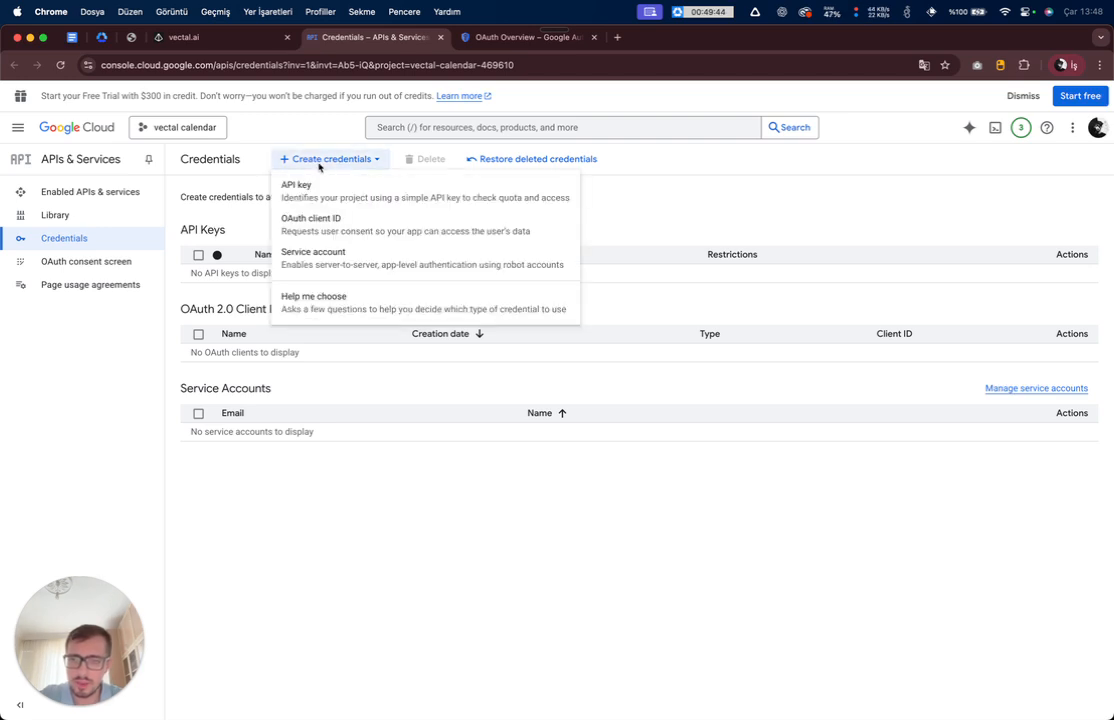
left_click(334, 229)
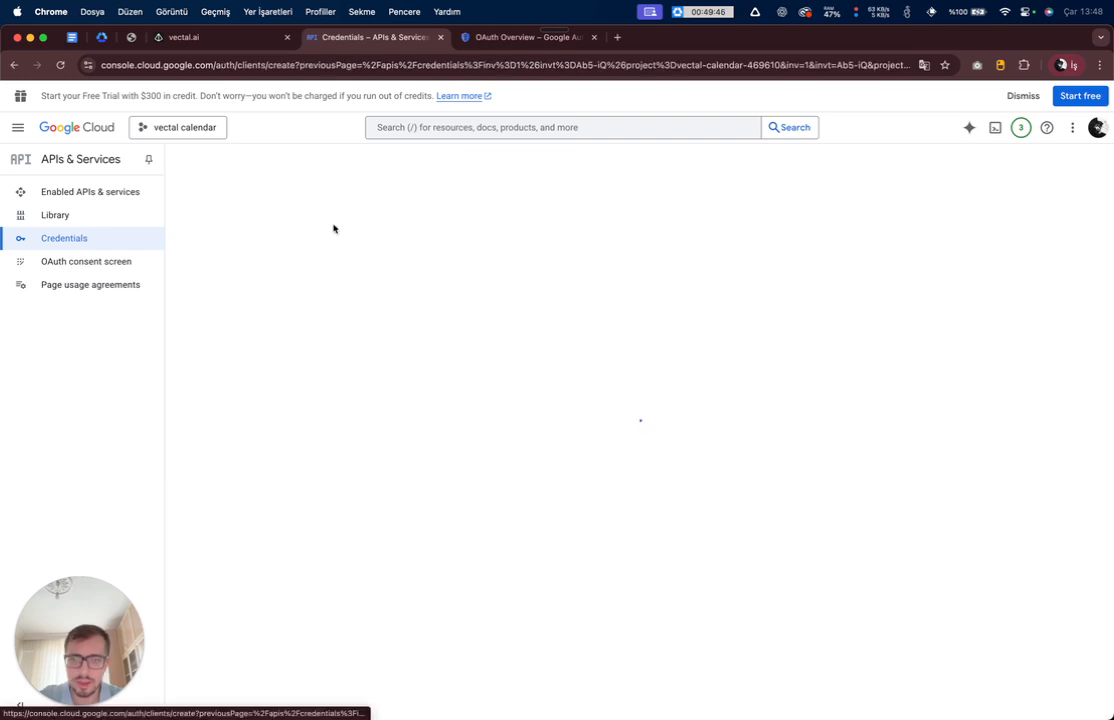
- Review the guide's Web application, naming and two-URL instructions, then list the application types
key("ctrl+shift+Tab")
scroll(519, 300, "down", 4)
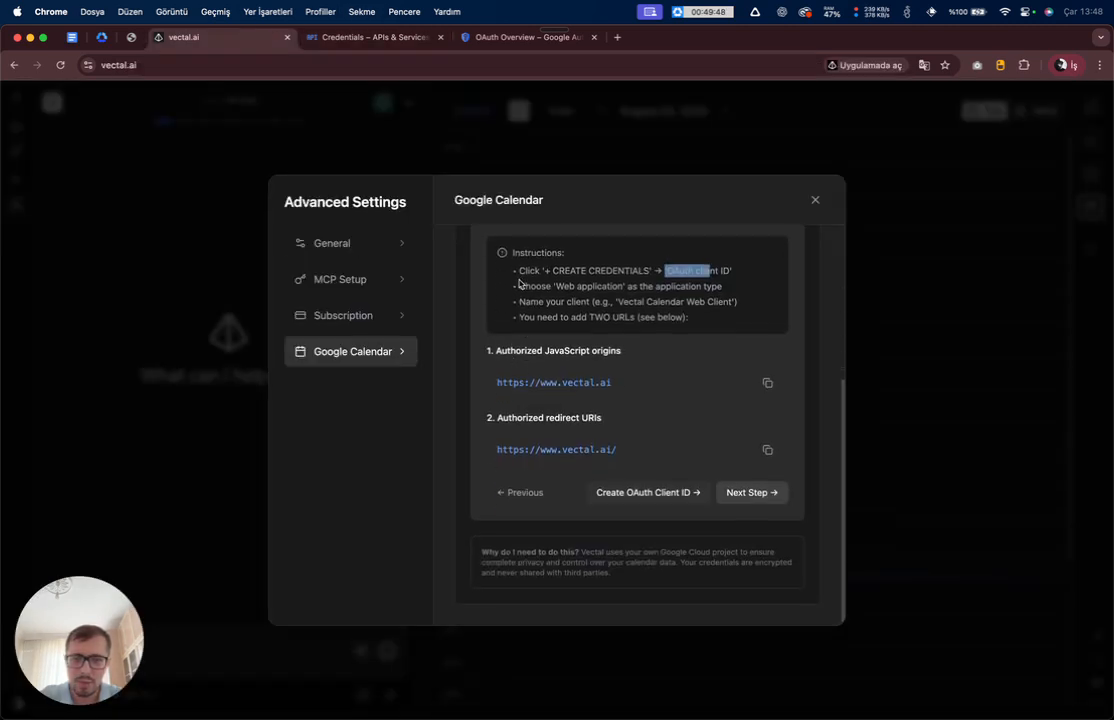
left_click_drag(519, 285, 736, 288)
left_click(541, 299)
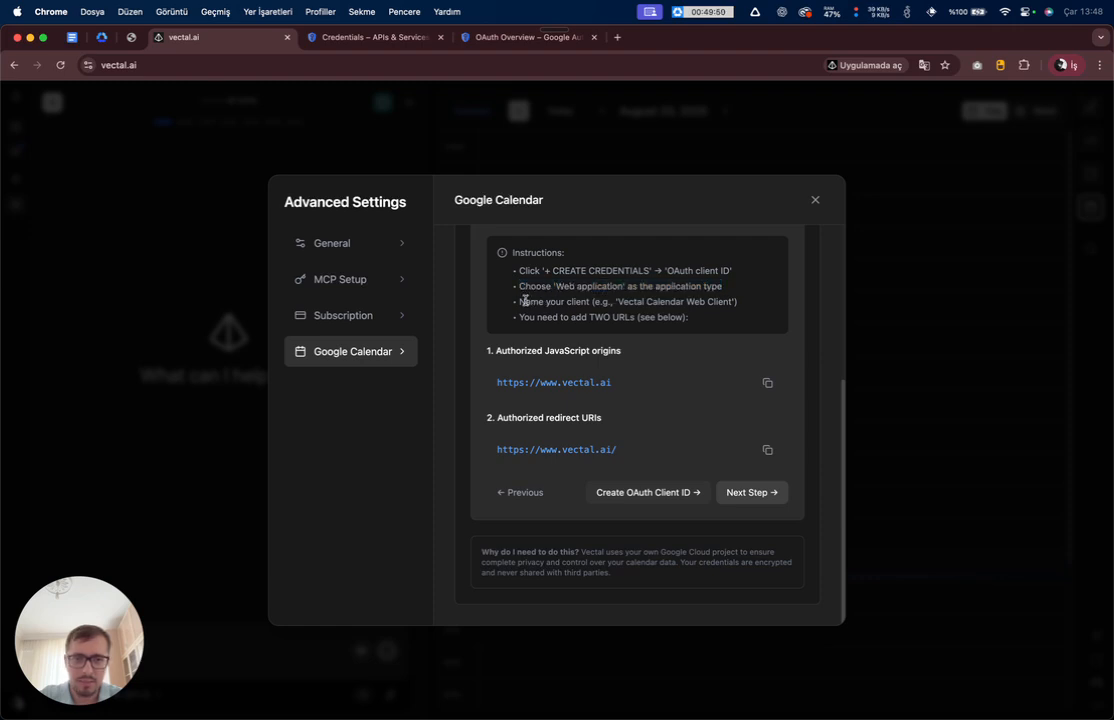
left_click_drag(521, 300, 684, 302)
left_click(548, 316)
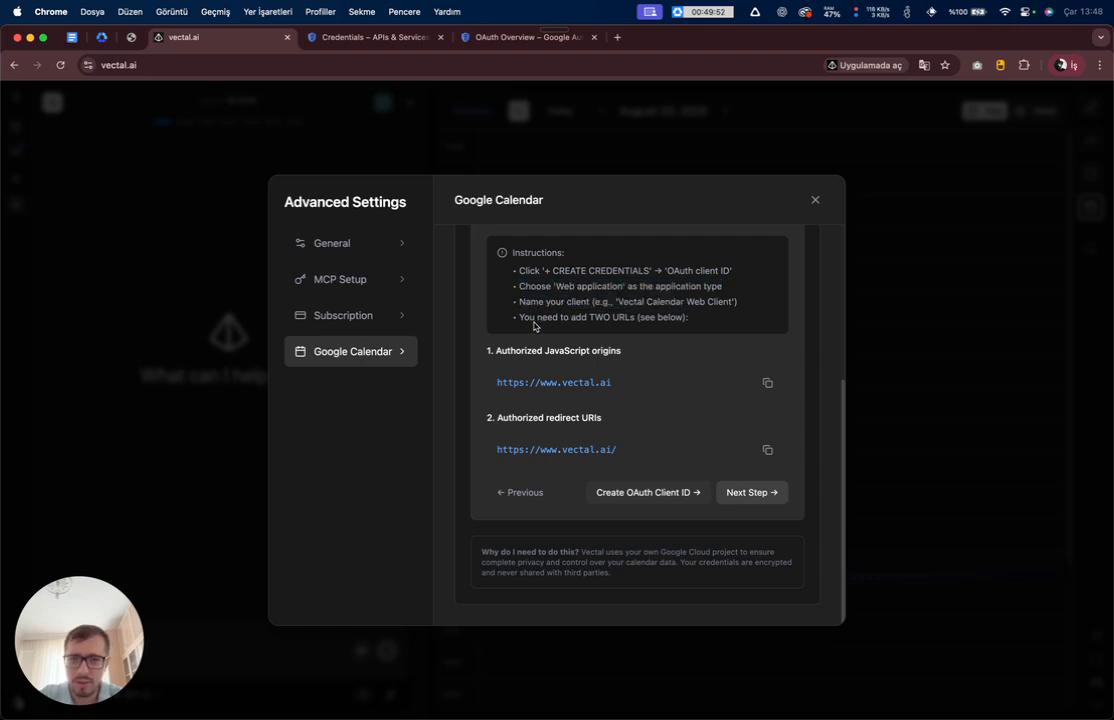
left_click_drag(519, 317, 672, 324)
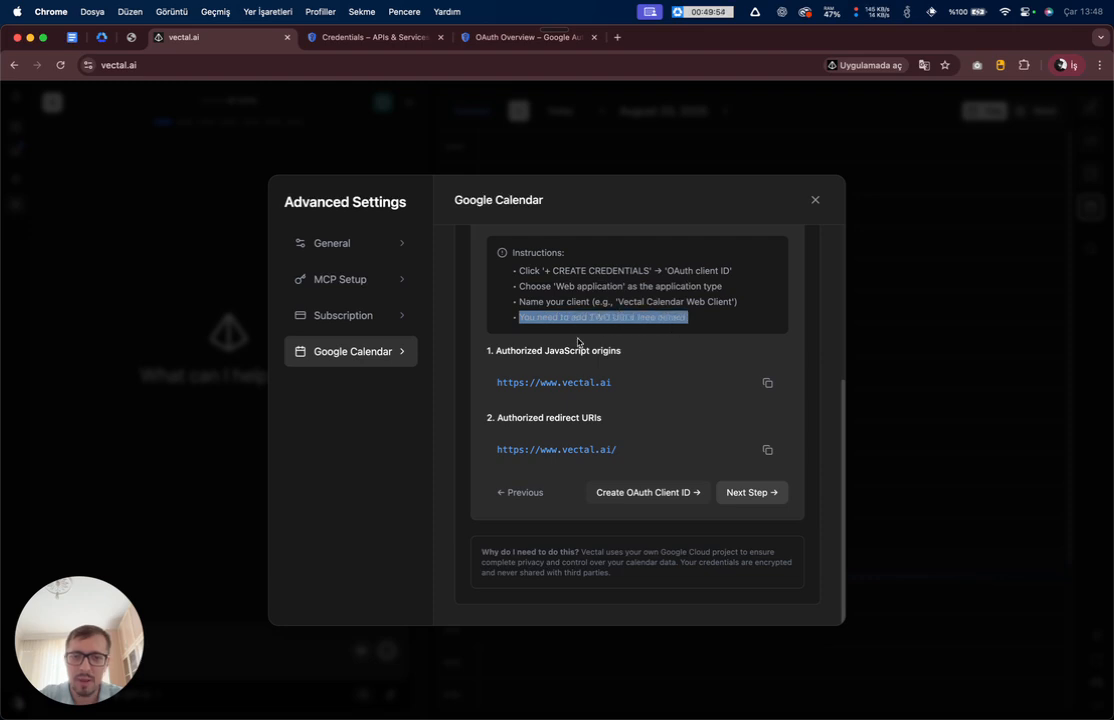
key("ctrl+Tab")
left_click(276, 277)
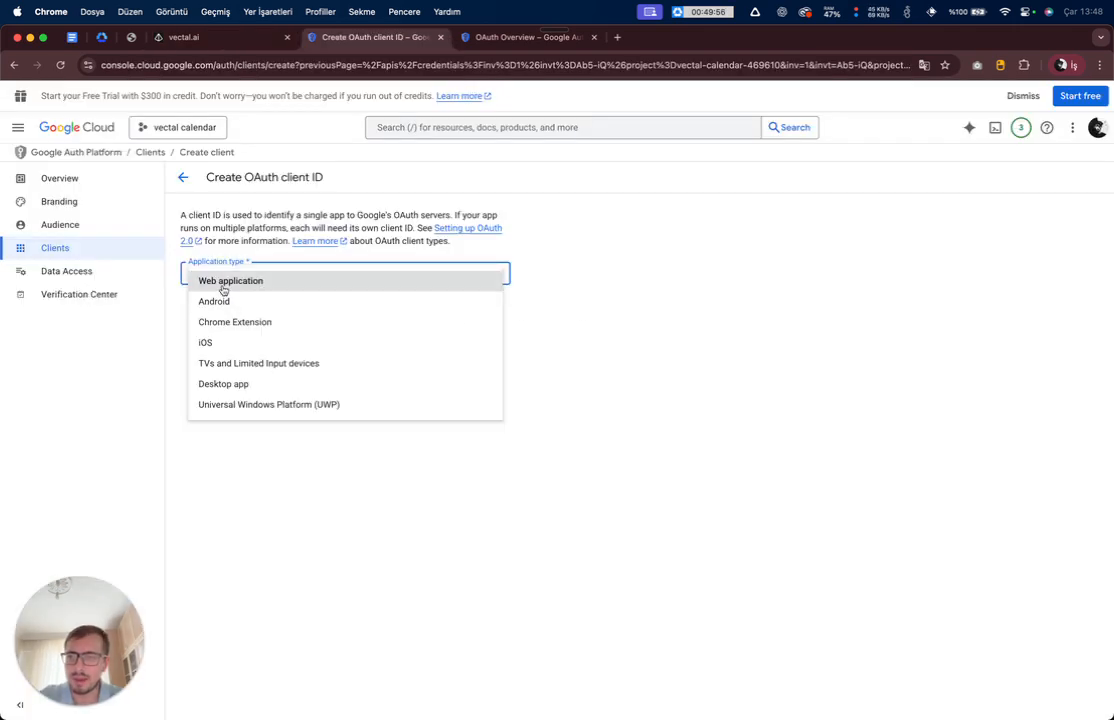
- Set the application type to Web application and name the client 'vectal calendar'
left_click(223, 283)
left_click(241, 308)
triple_click(308, 312)
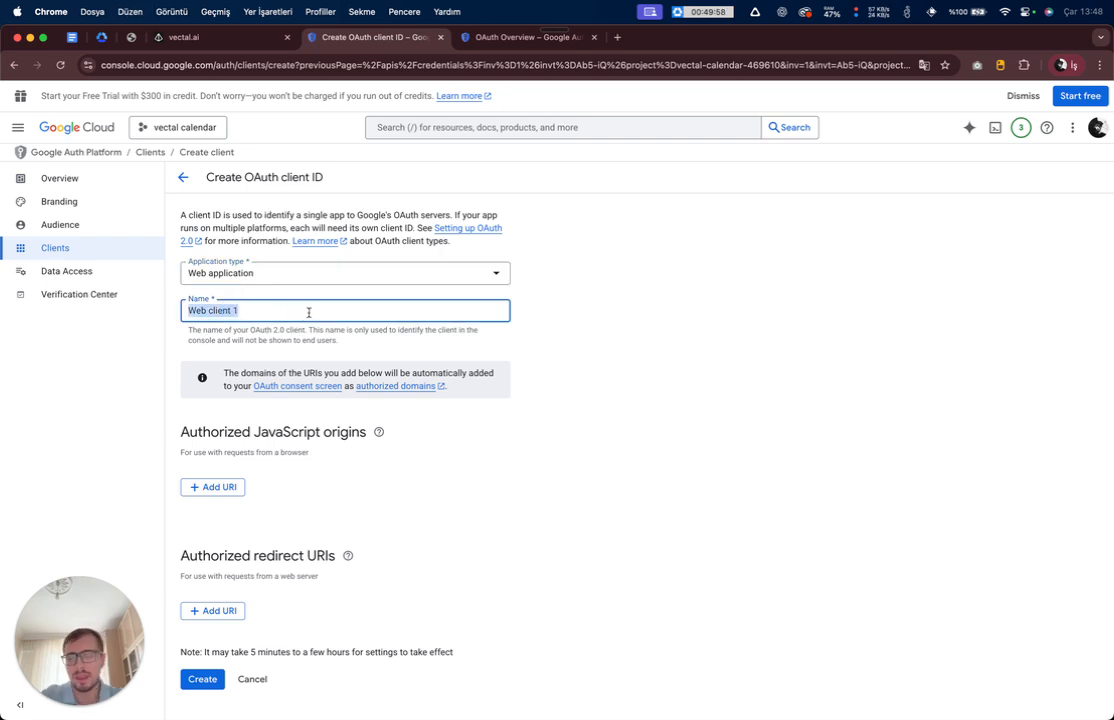
type("vectal can")
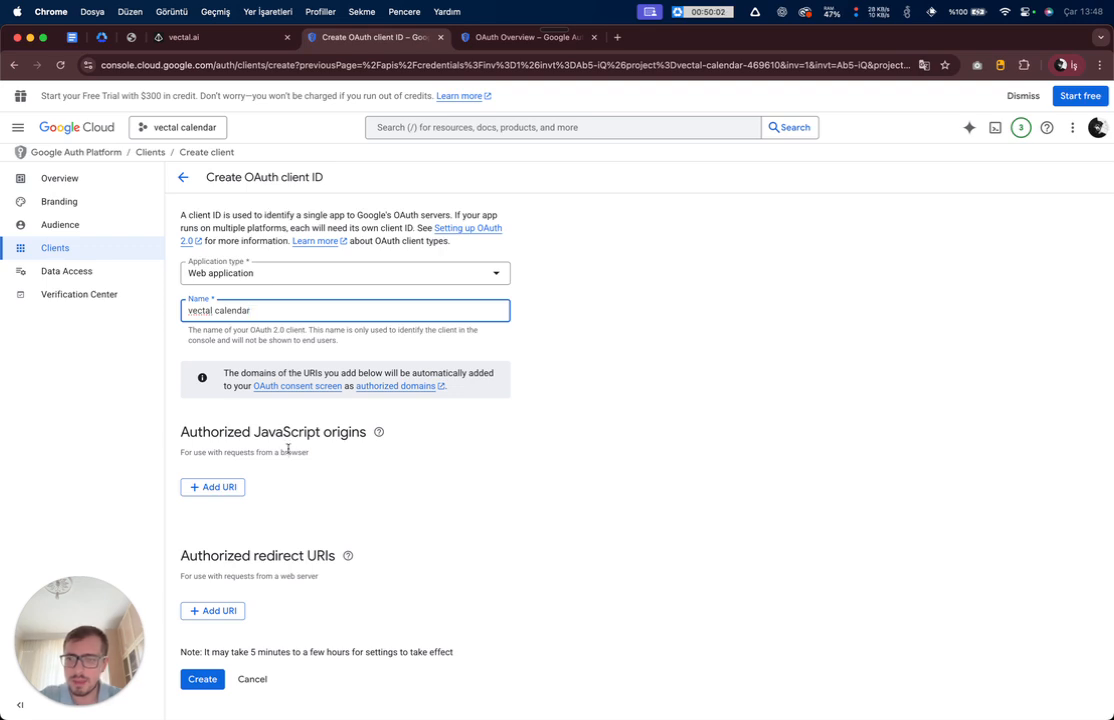
key("ctrl+shift+Tab")
left_click_drag(490, 351, 622, 351)
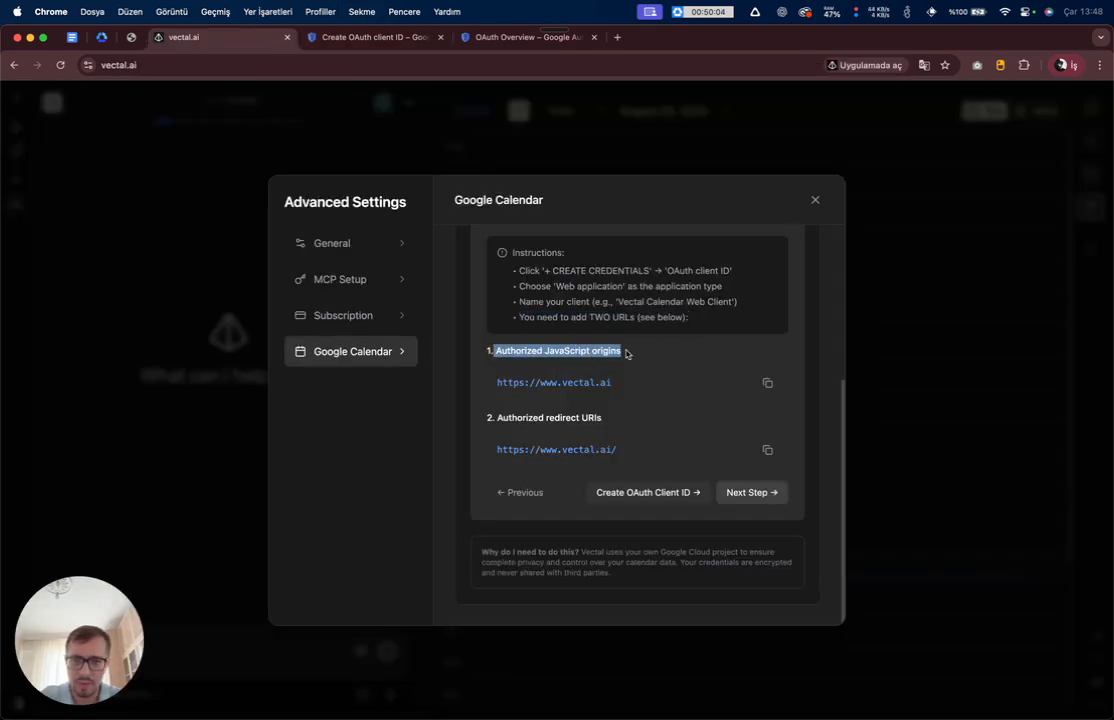
left_click(558, 361)
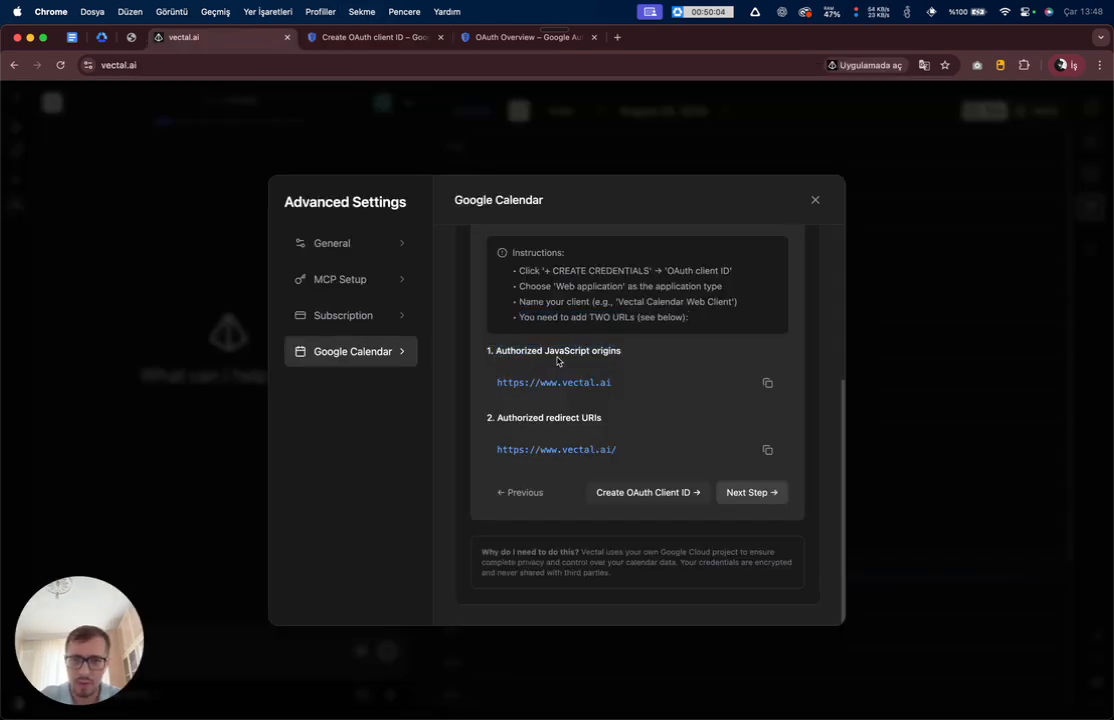
left_click(768, 384)
key("ctrl+Tab")
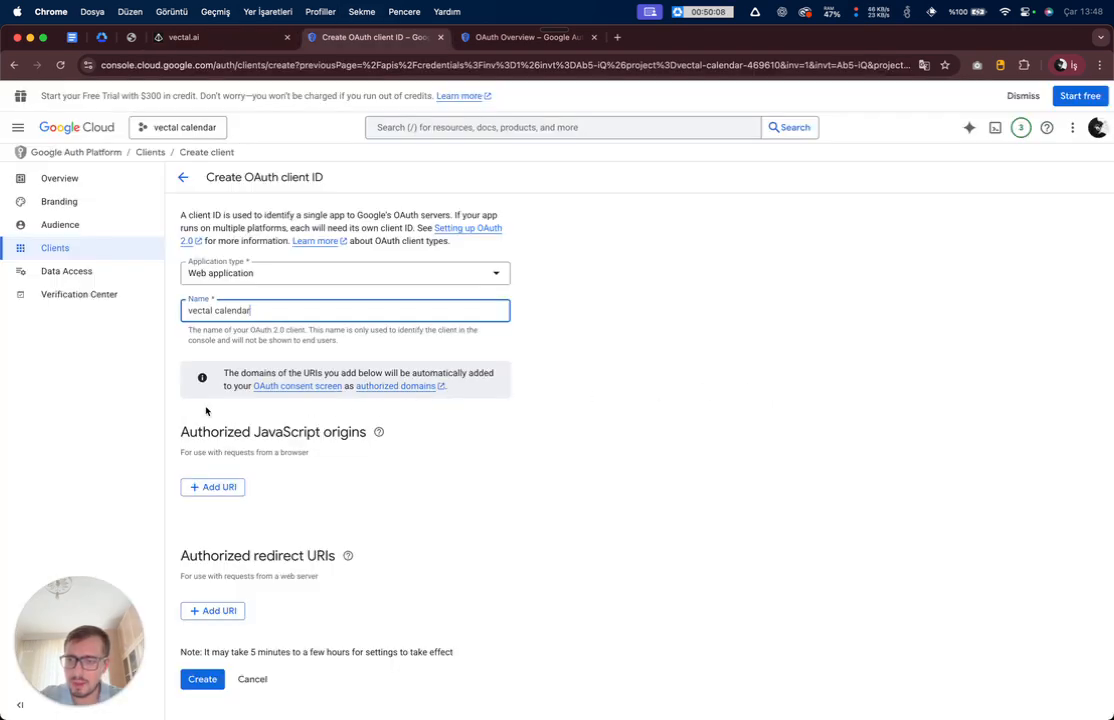
left_click(219, 489)
left_click(229, 496)
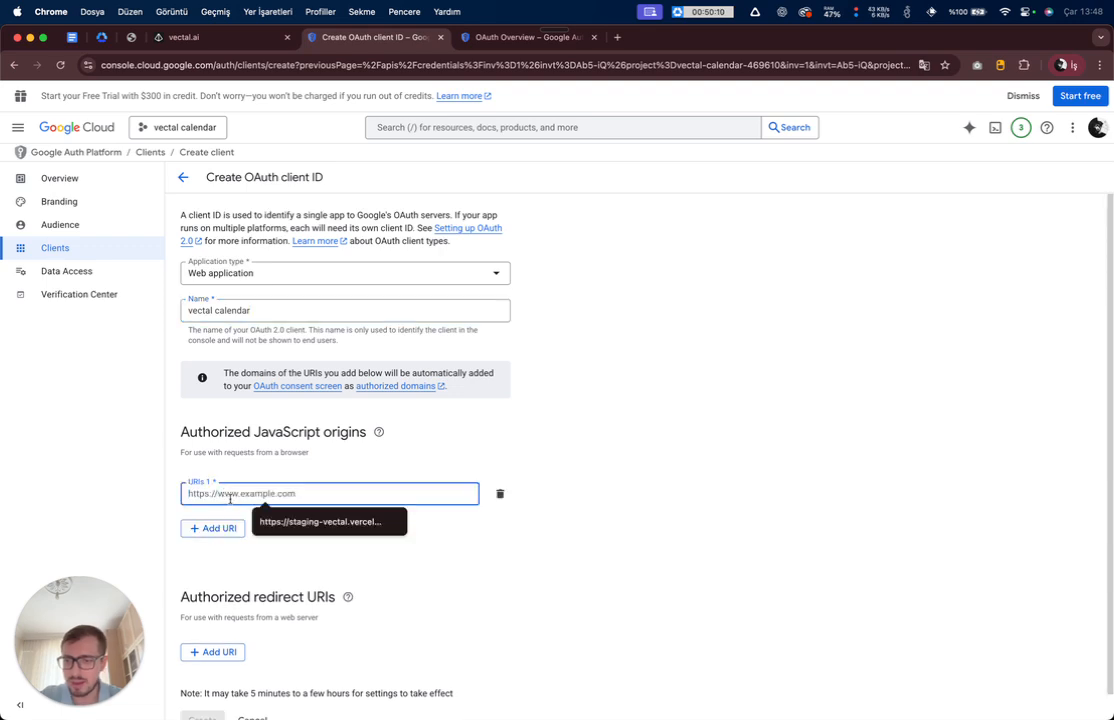
key("super+v")
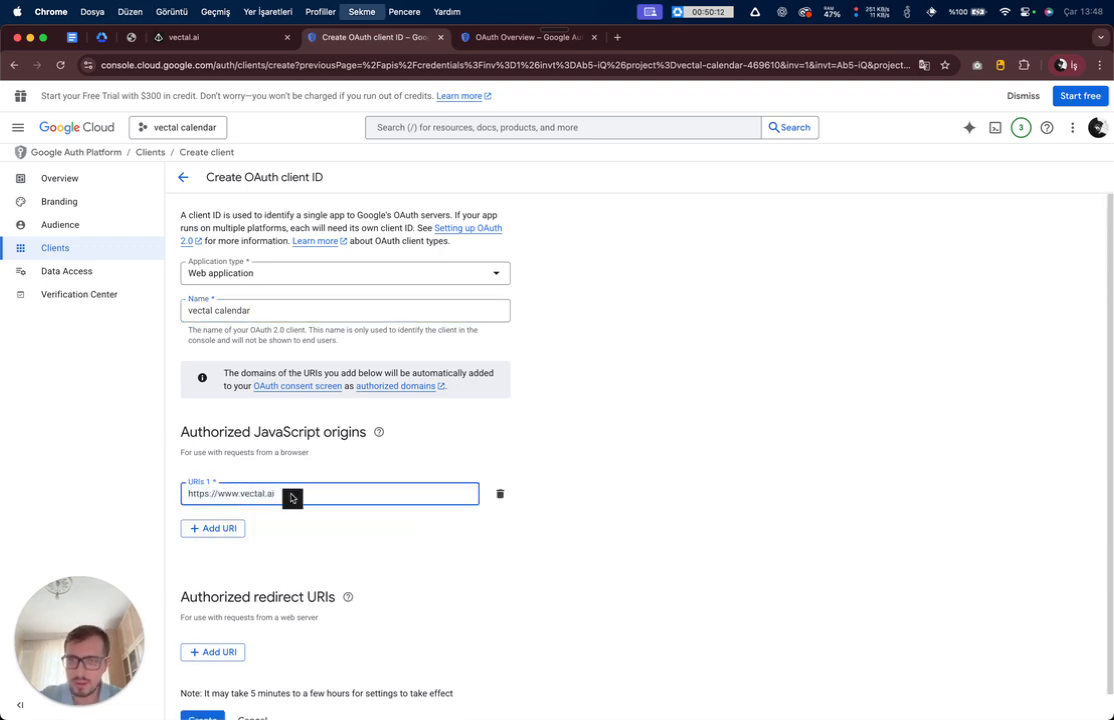
key("ctrl+shift+Tab")
left_click(768, 451)
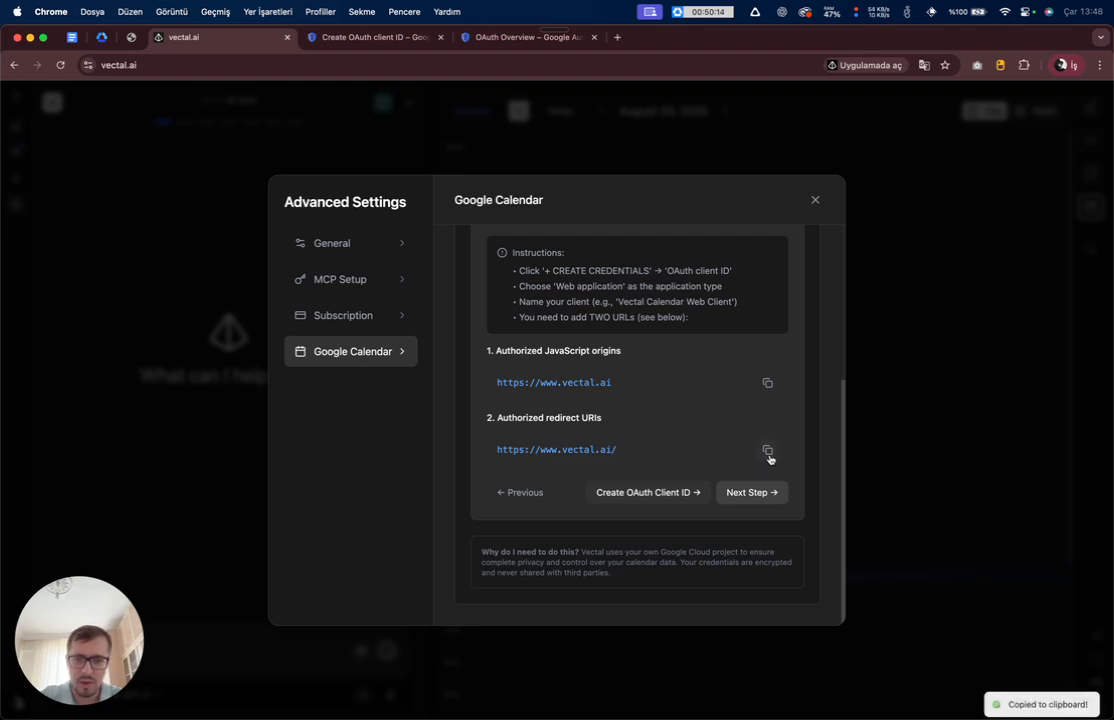
key("ctrl+Tab")
scroll(241, 589, "down", 2)
left_click(222, 627)
left_click(228, 627)
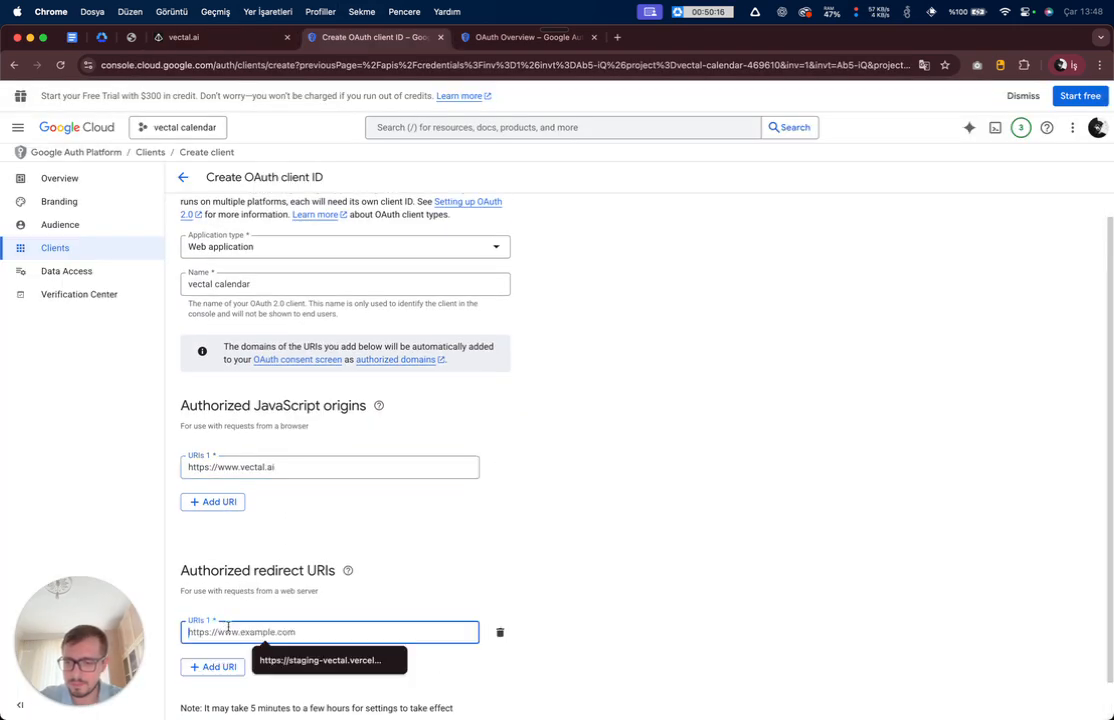
key("super+v")
scroll(552, 577, "down", 1)
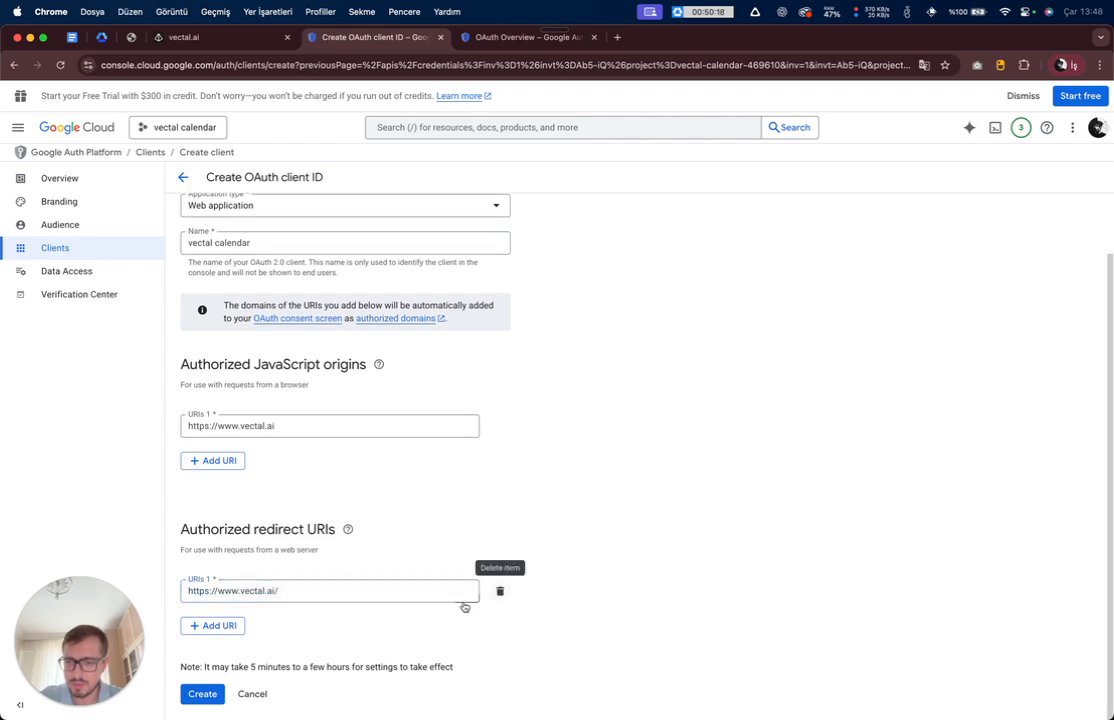
left_click(202, 693)
key("ctrl+shift+Tab")
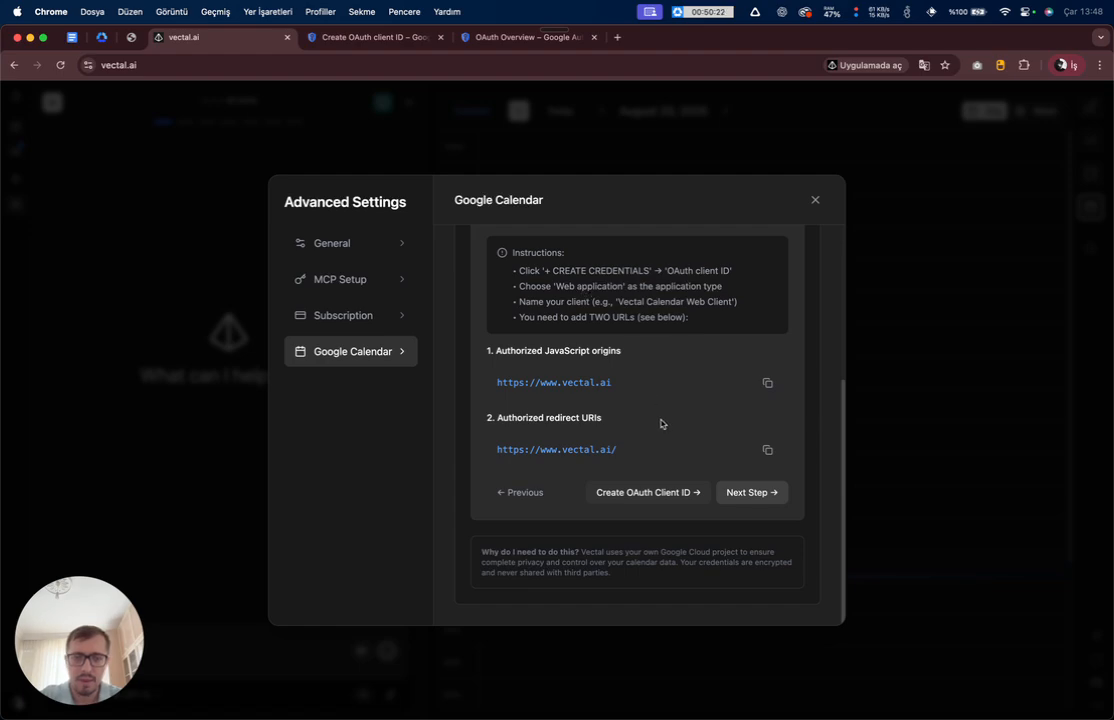
key("ctrl+Tab")
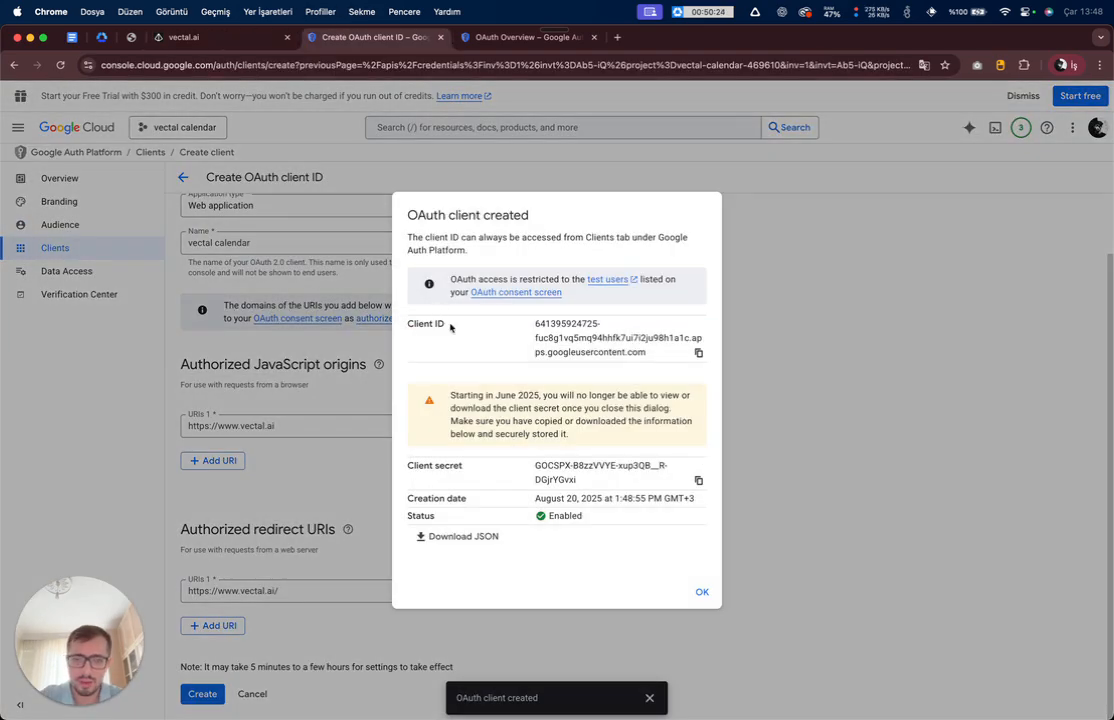
- Copy the new OAuth client's Client ID and Client secret, then return to the Vectal tab
left_click_drag(535, 323, 643, 349)
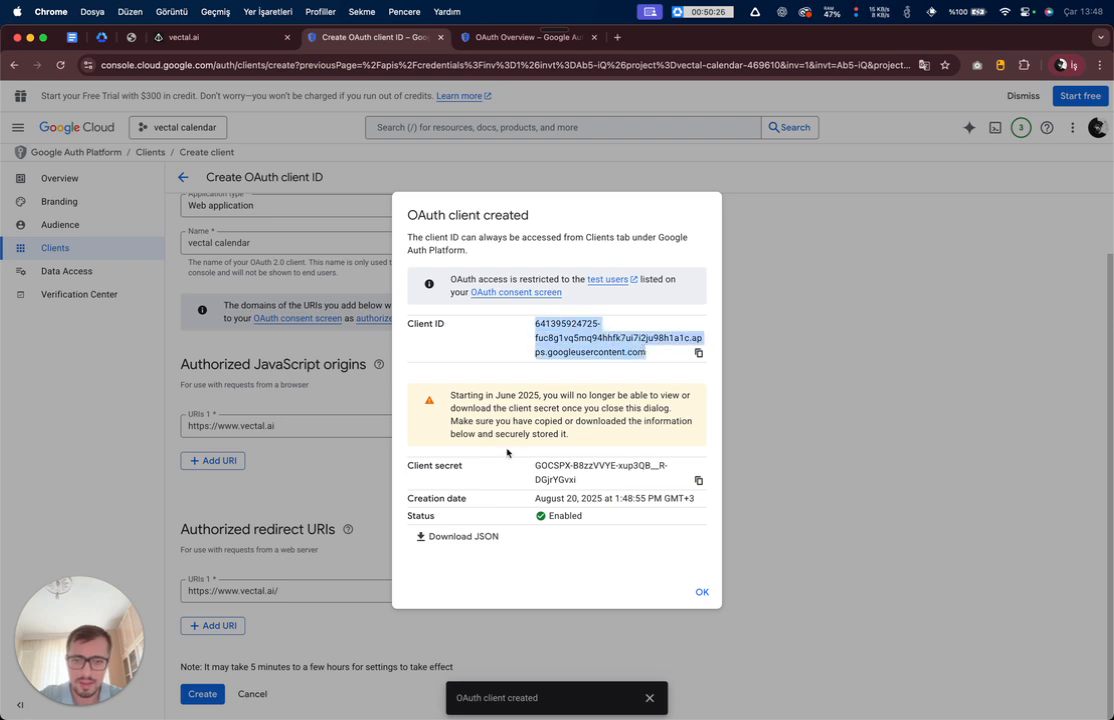
left_click_drag(578, 481, 533, 471)
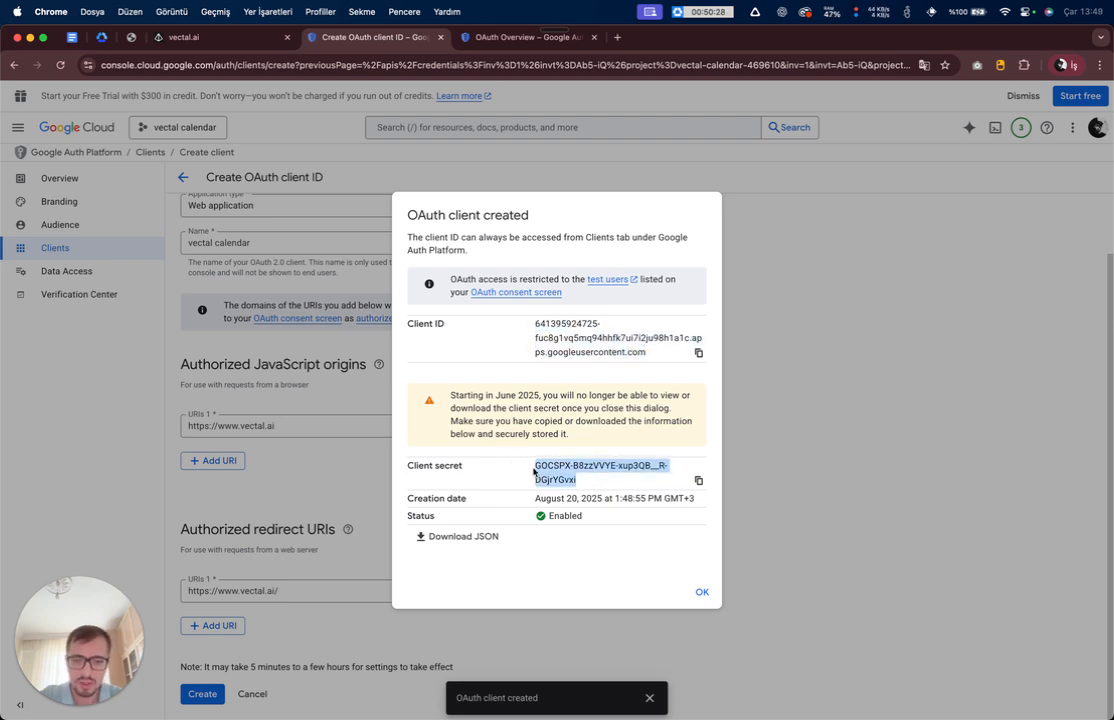
left_click(533, 324)
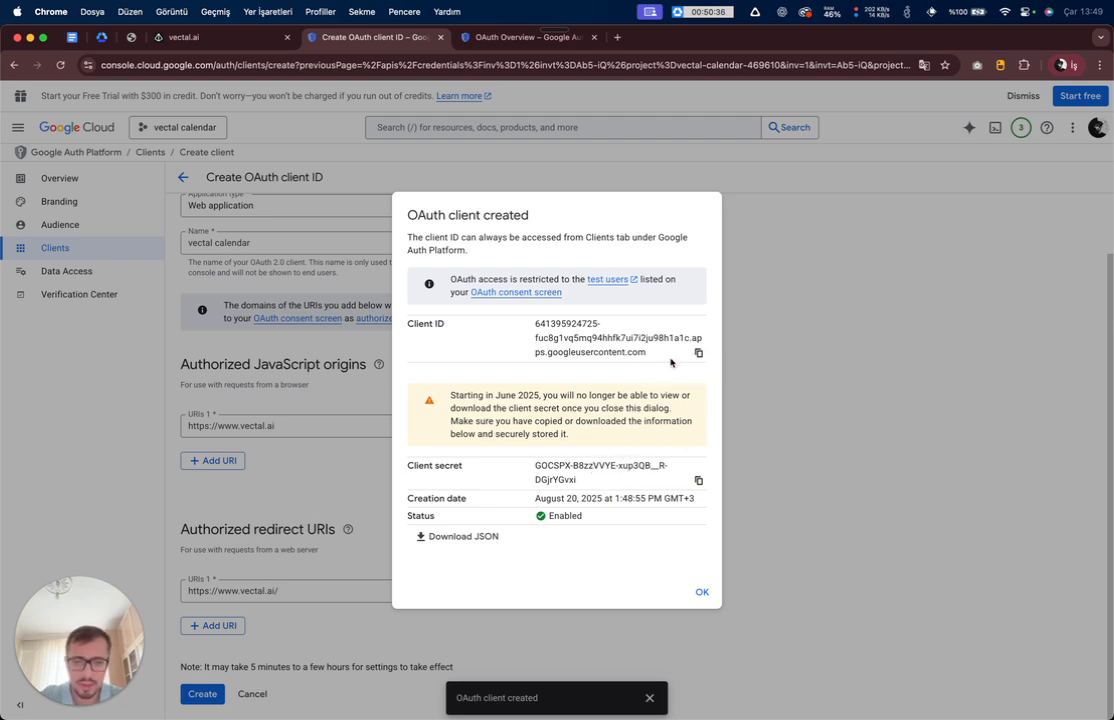
left_click(698, 353)
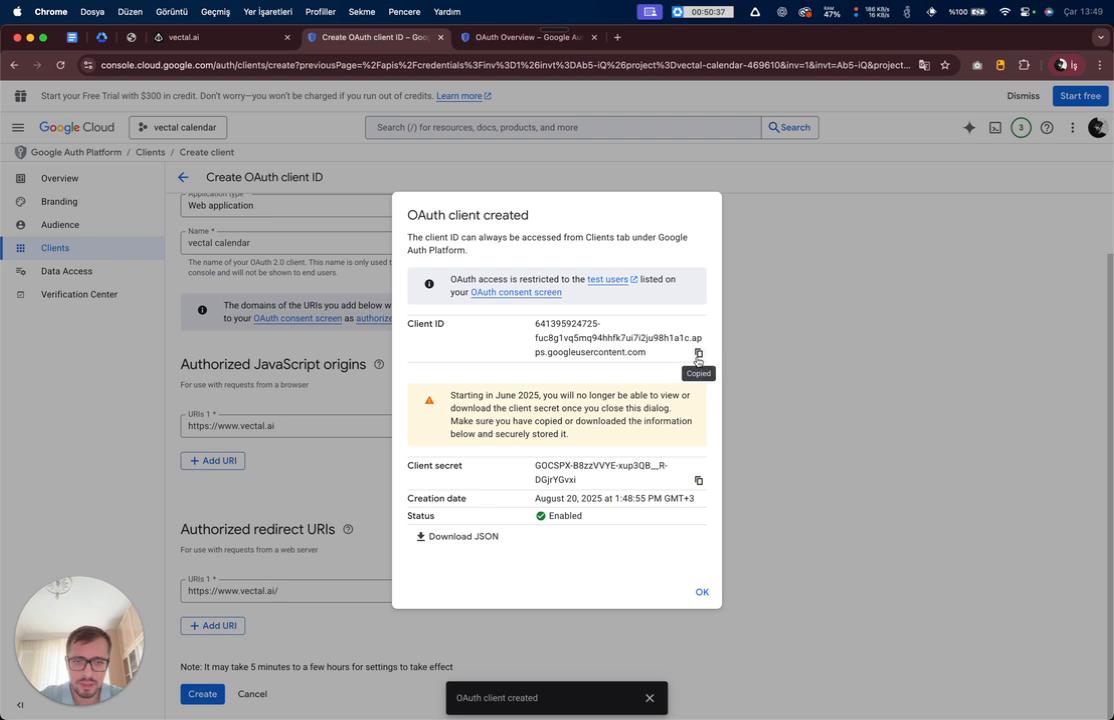
left_click(698, 481)
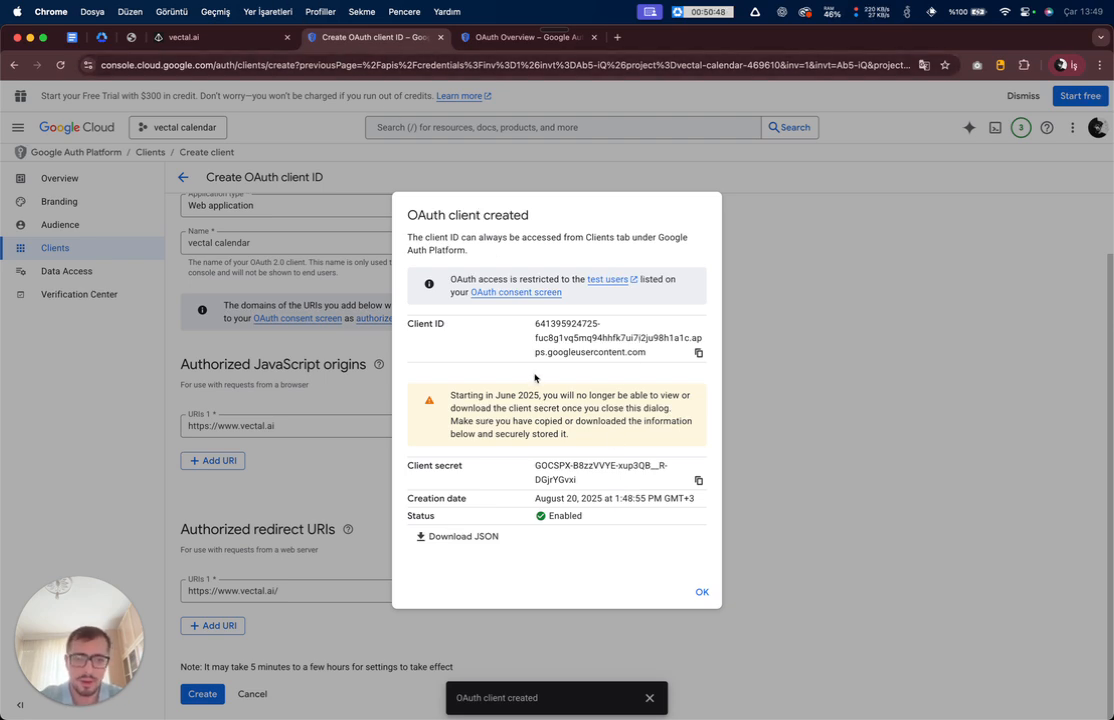
key("ctrl+shift+Tab")
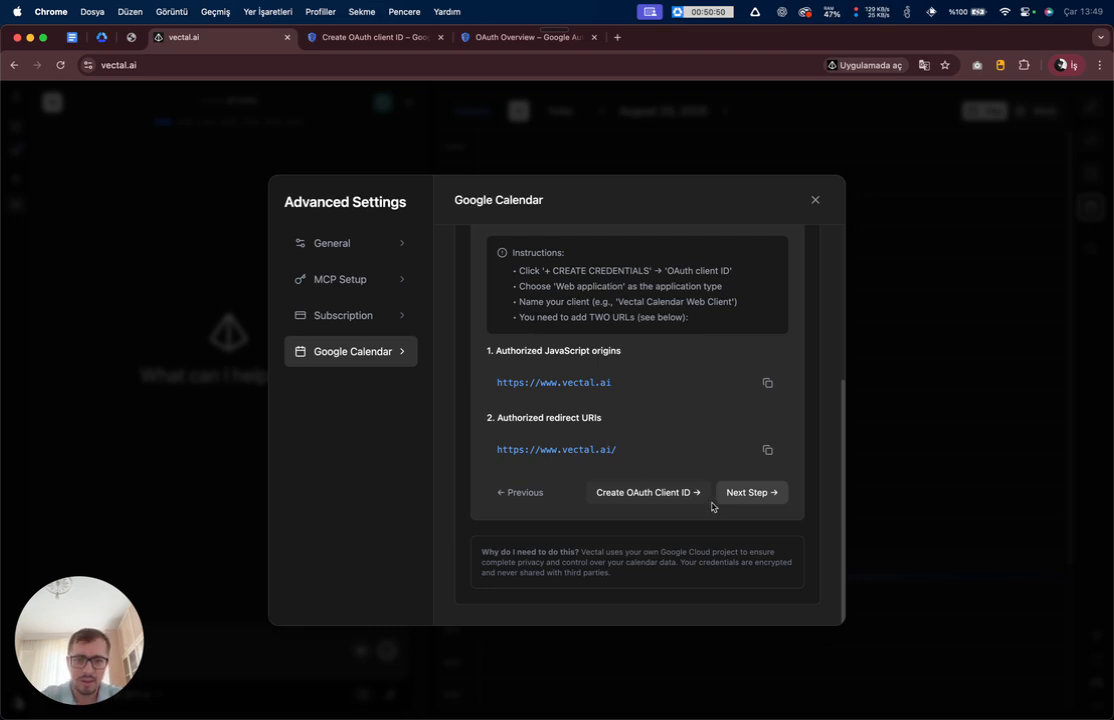
- Advance Vectal's guide to step 5, Add Test Users, and open the Audience page
left_click(750, 493)
scroll(470, 400, "up", 3)
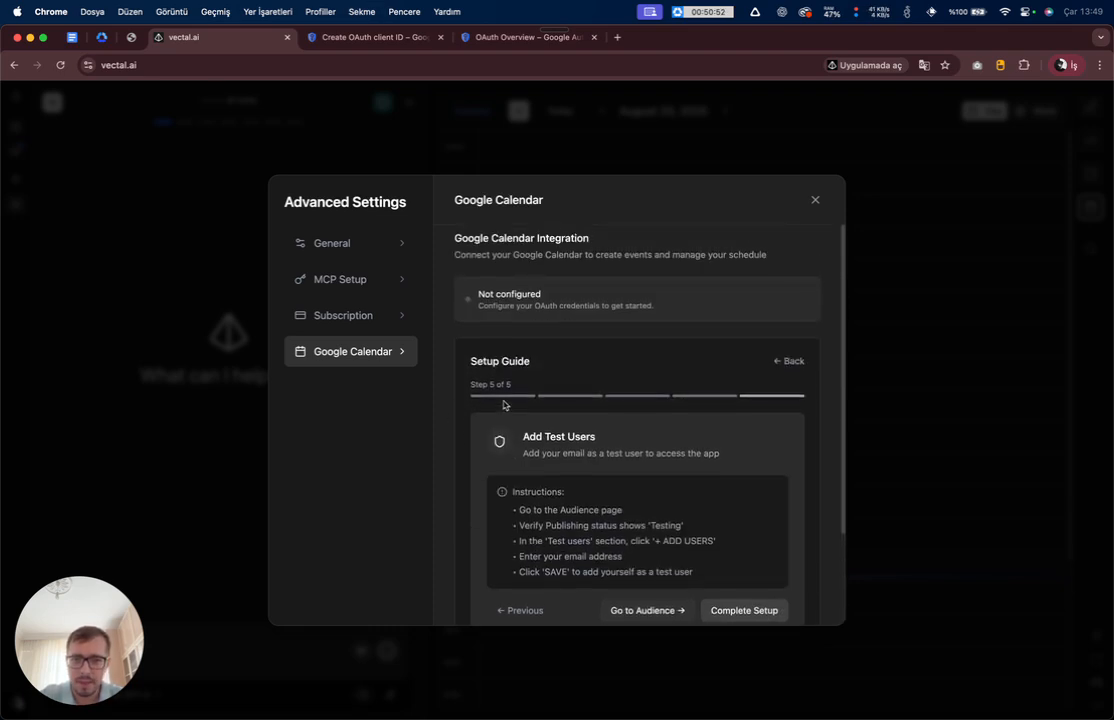
scroll(504, 400, "down", 2)
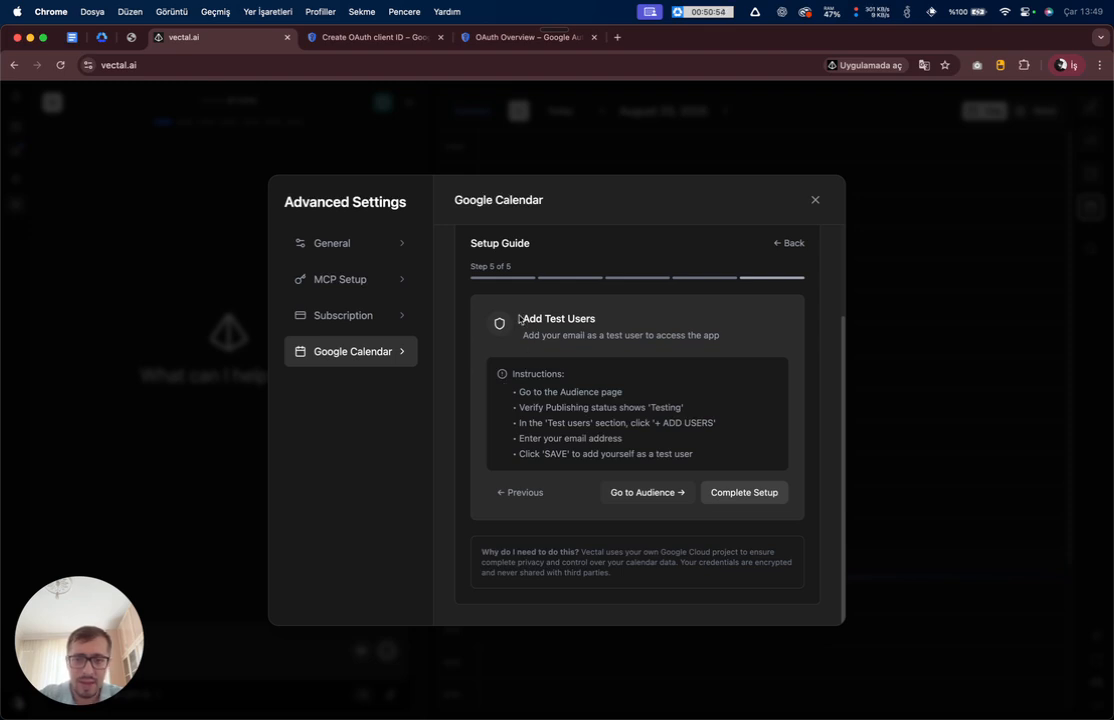
left_click_drag(519, 318, 652, 318)
left_click(562, 369)
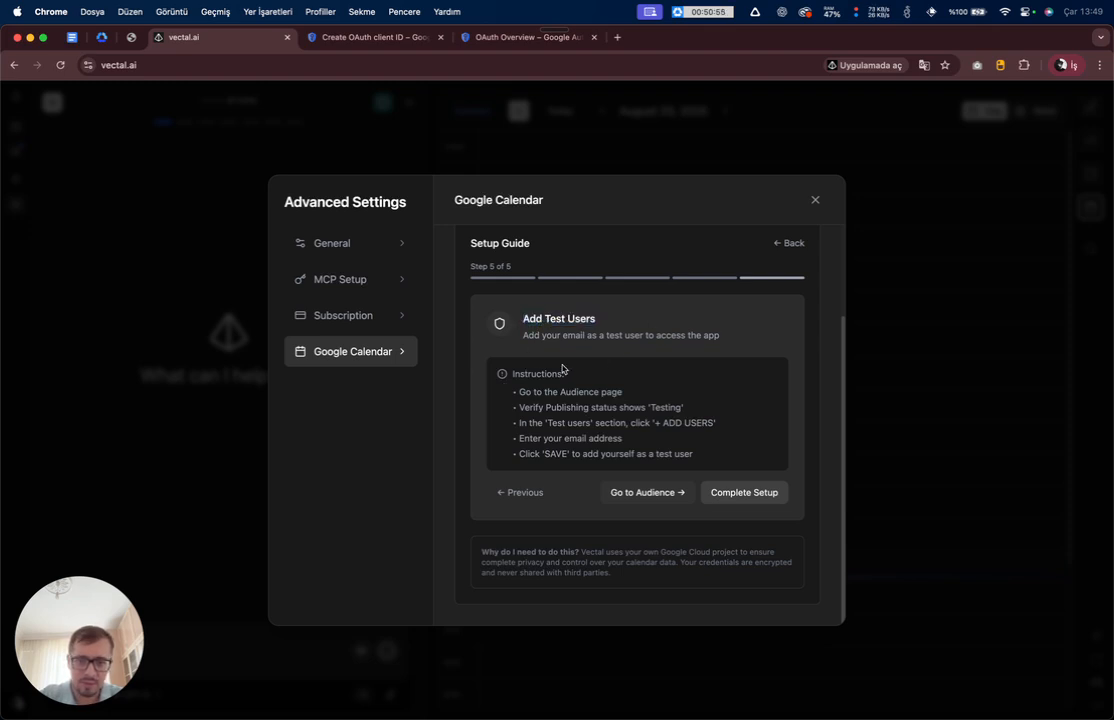
left_click(652, 493)
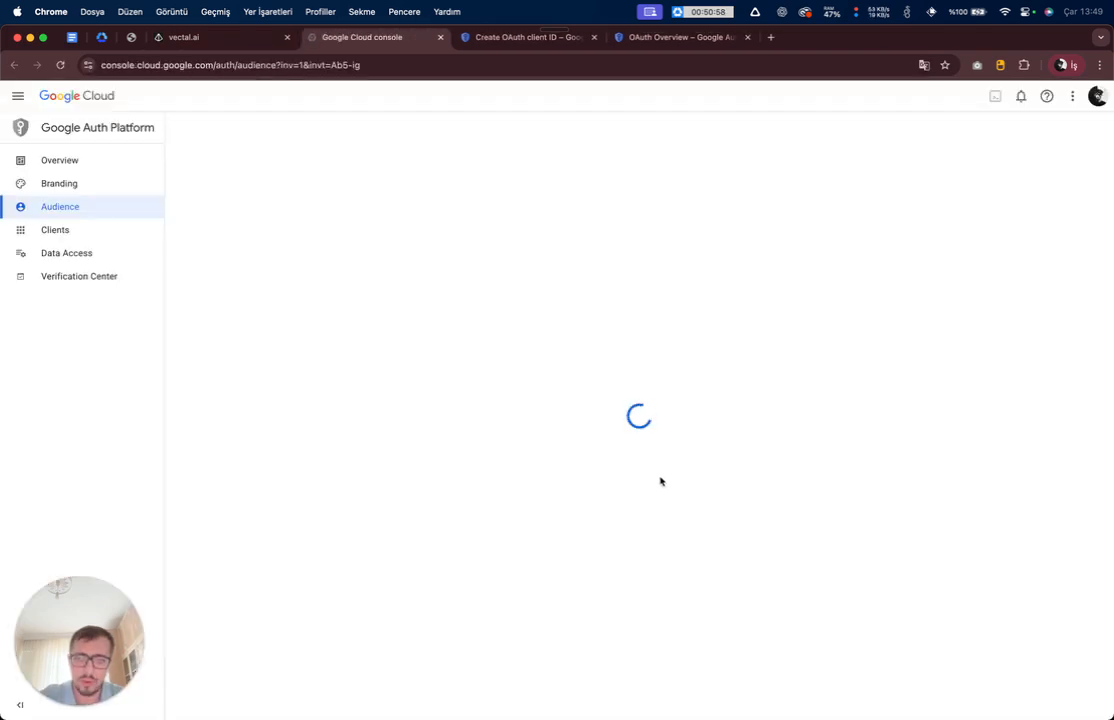
key("ctrl+shift+Tab")
- Check the Audience page against the guide, confirming publishing status is Testing
left_click_drag(518, 393, 684, 413)
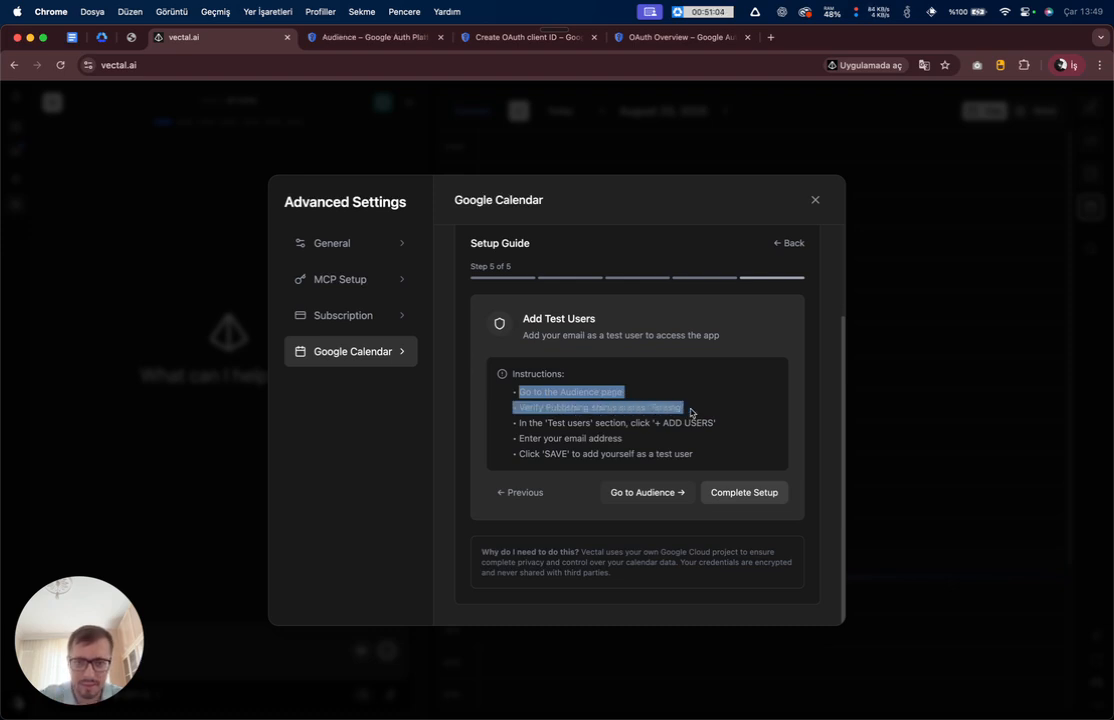
key("ctrl+Tab")
left_click_drag(184, 214, 297, 220)
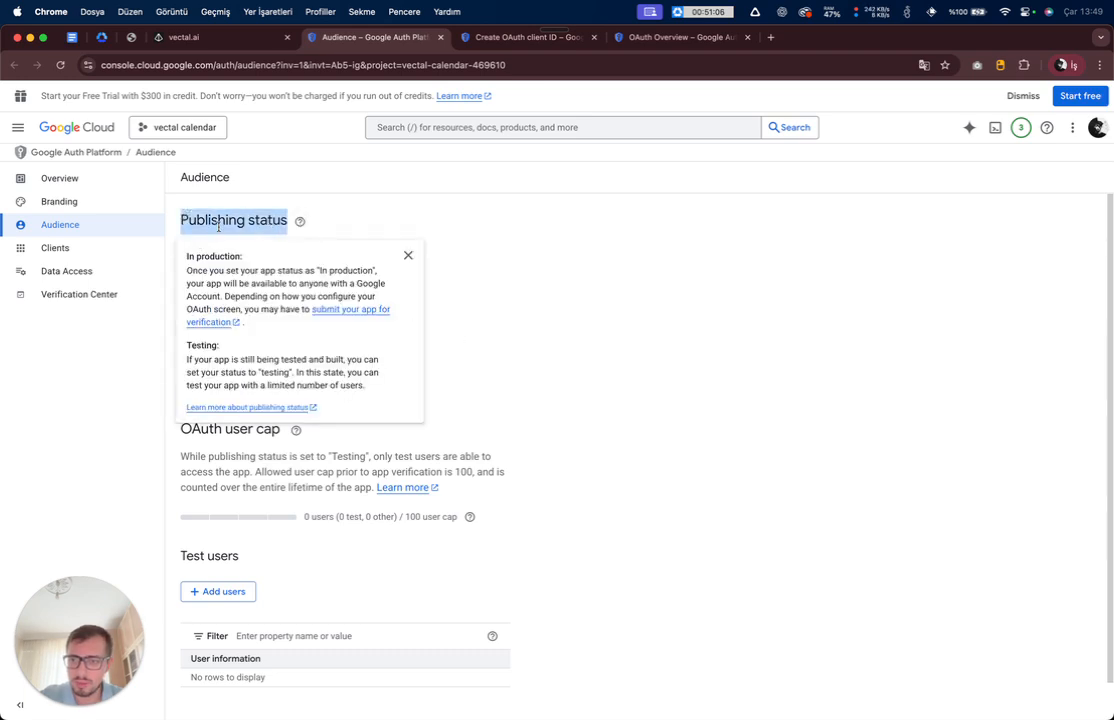
left_click_drag(180, 252, 273, 250)
key("ctrl+shift+Tab")
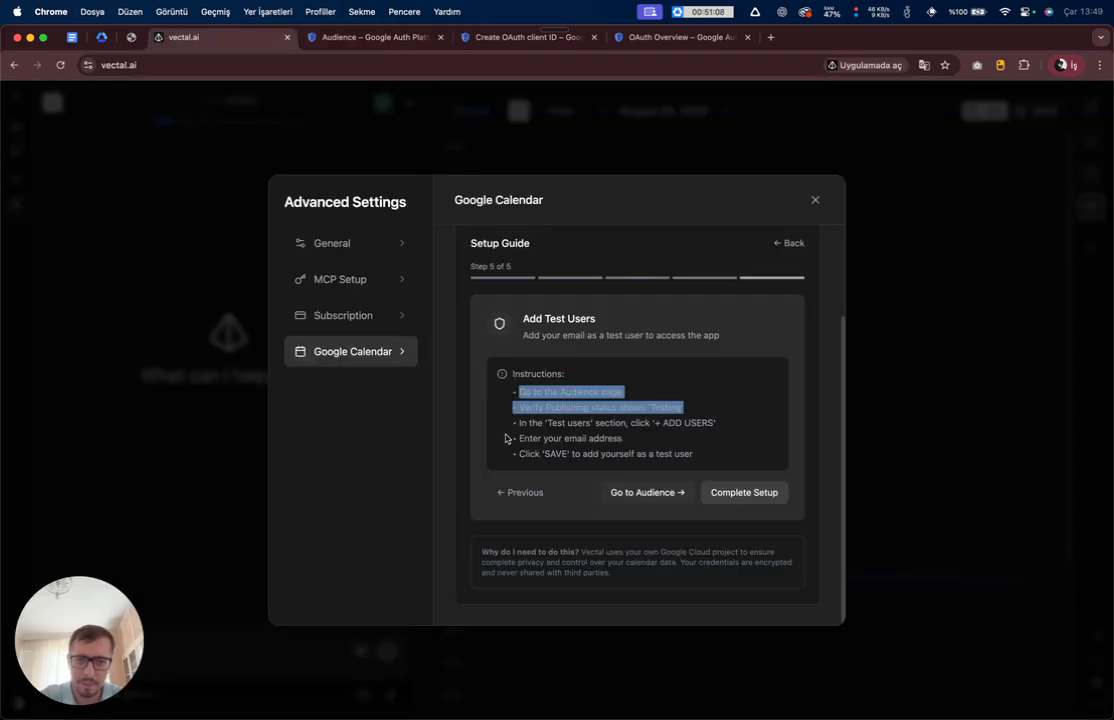
left_click_drag(512, 424, 708, 423)
key("ctrl+Tab")
scroll(408, 403, "down", 1)
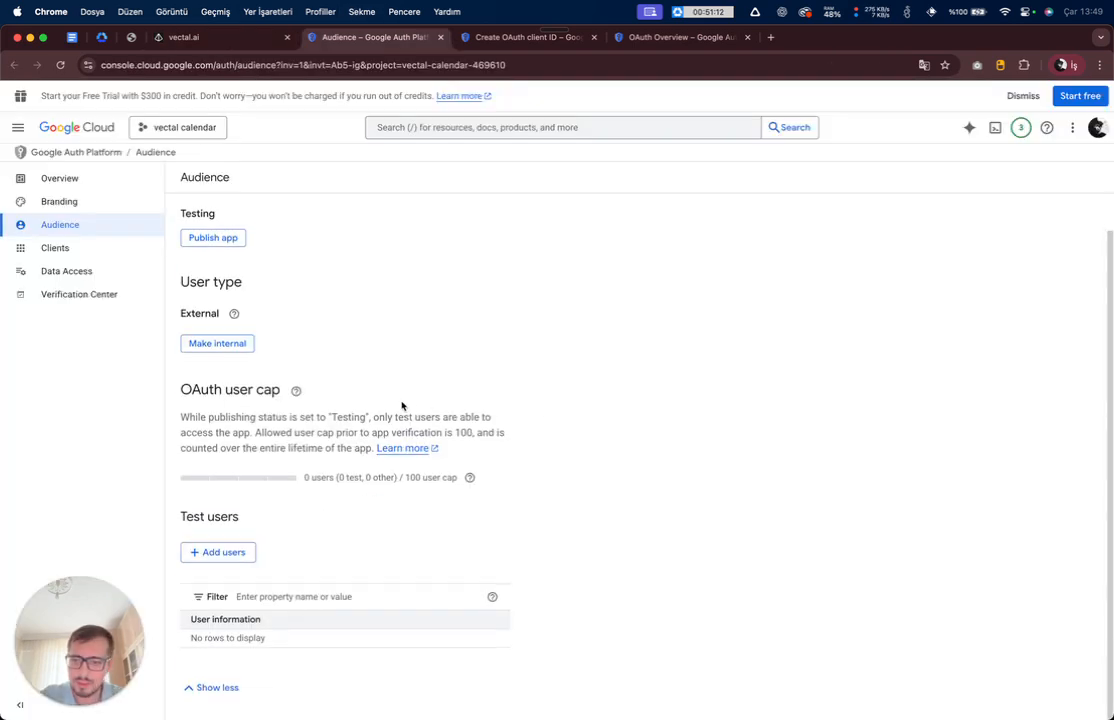
- Enter your own Google account's e-mail as a new test user
left_click(215, 556)
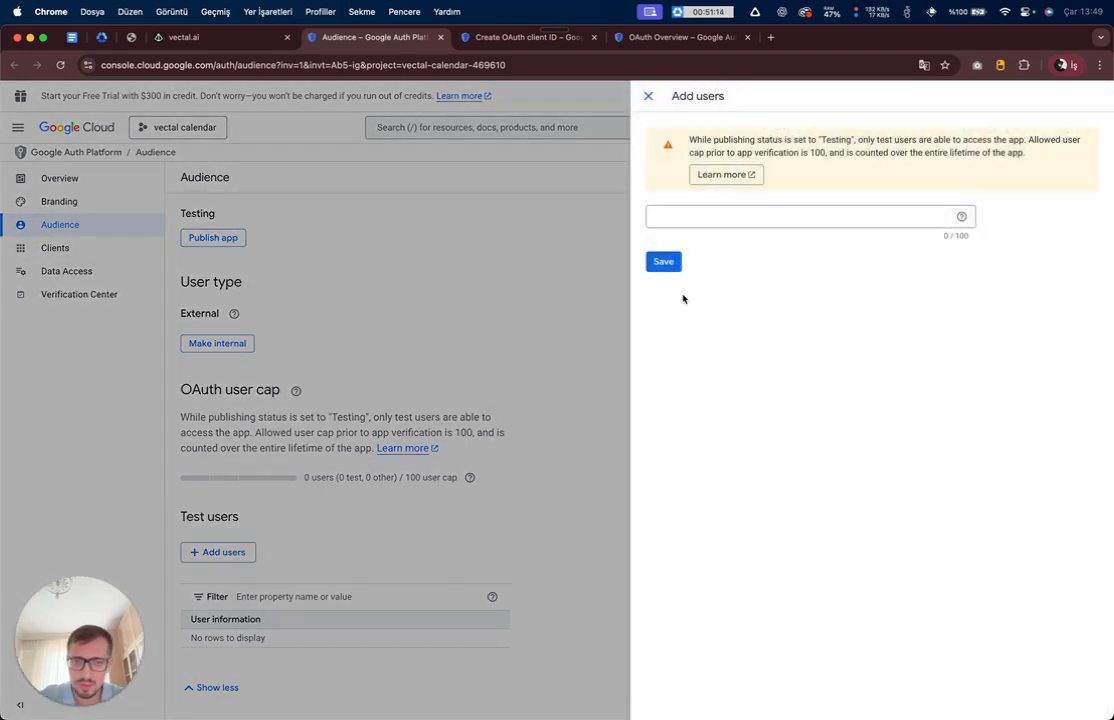
left_click(755, 219)
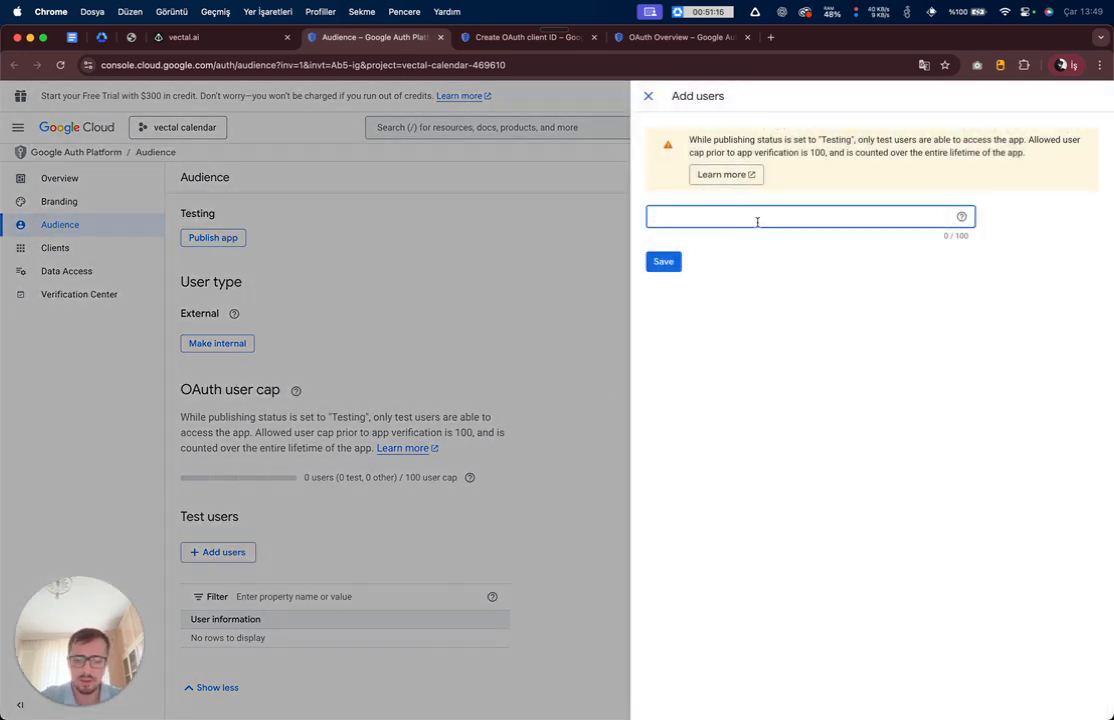
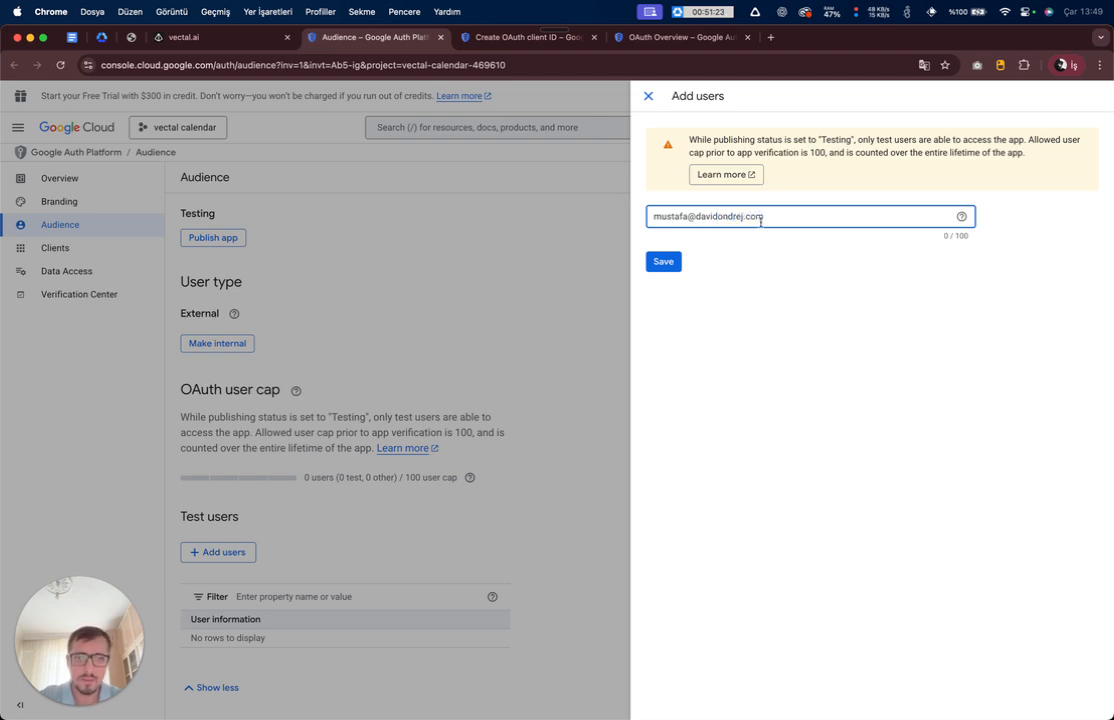
left_click(812, 269)
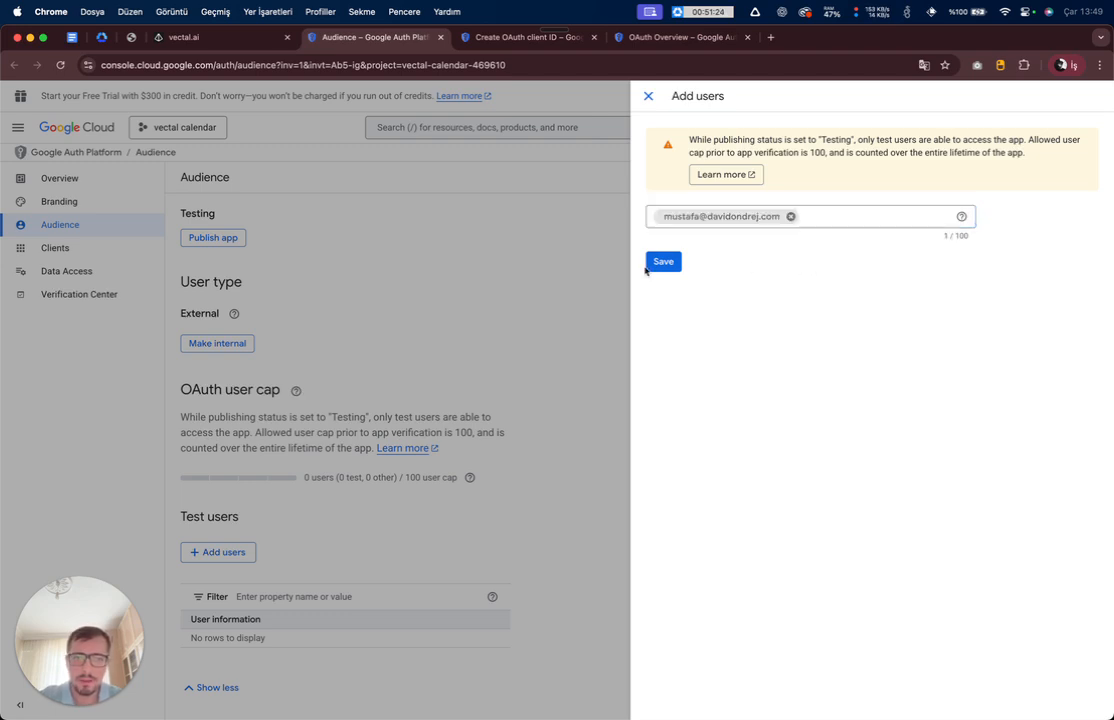
- Mark Vectal's setup guide complete and save the test user, bringing the cap to 1 / 100
key("ctrl+shift+Tab")
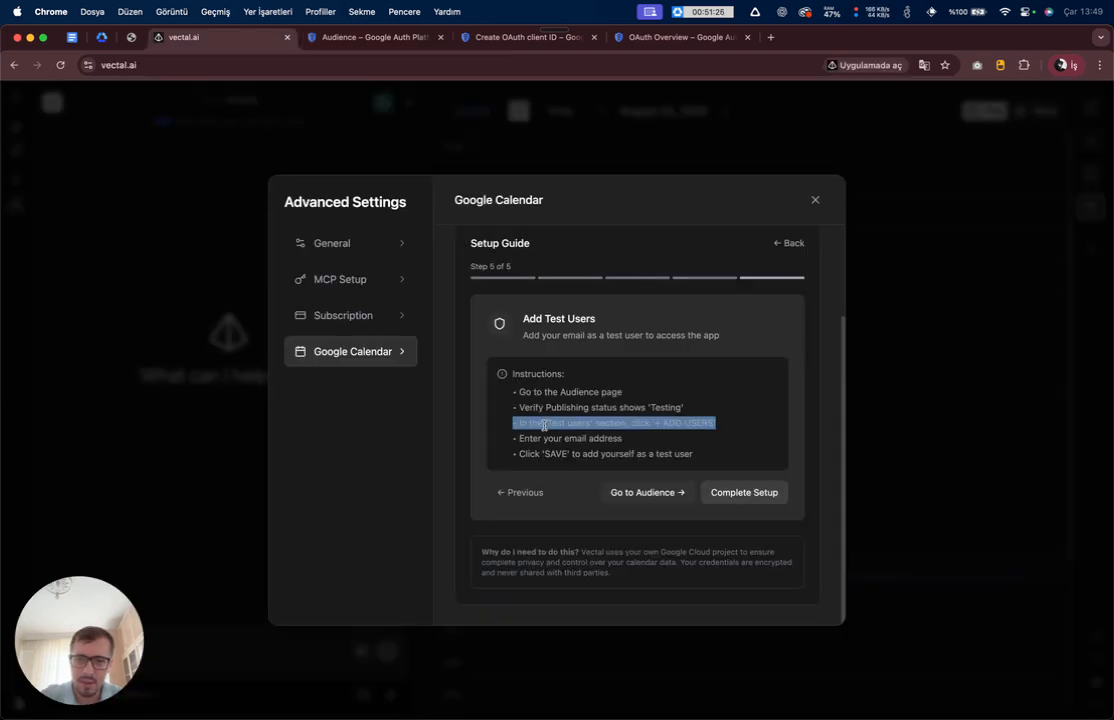
left_click_drag(527, 452, 691, 452)
left_click(691, 451)
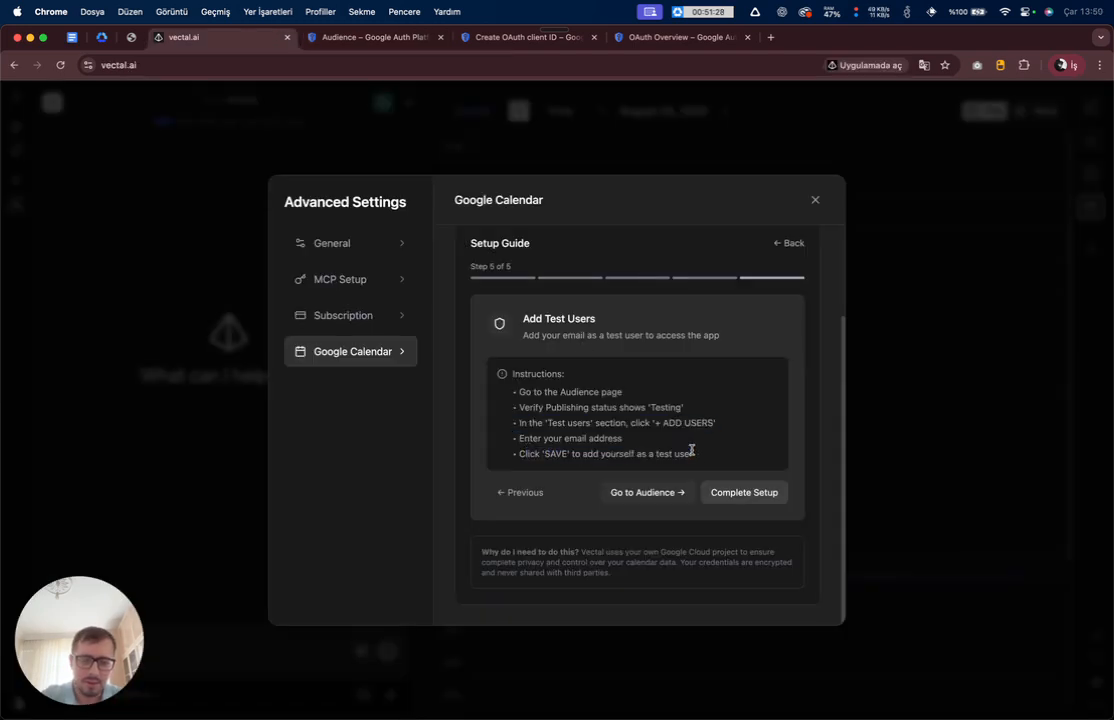
left_click(744, 492)
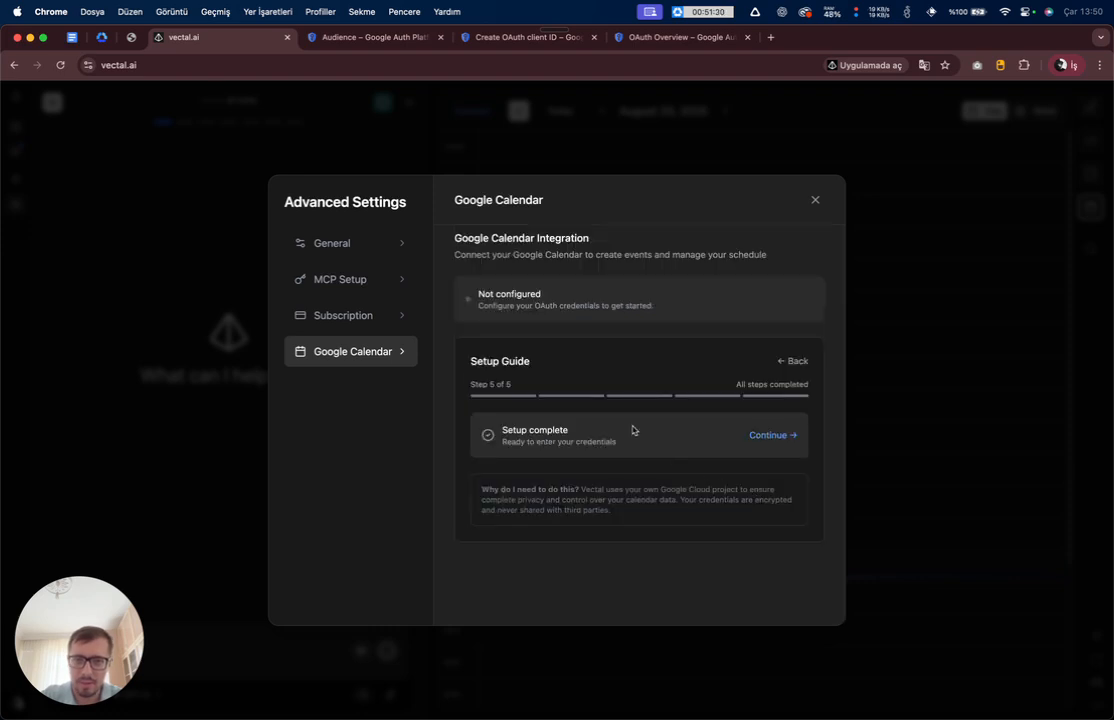
key("ctrl+Tab")
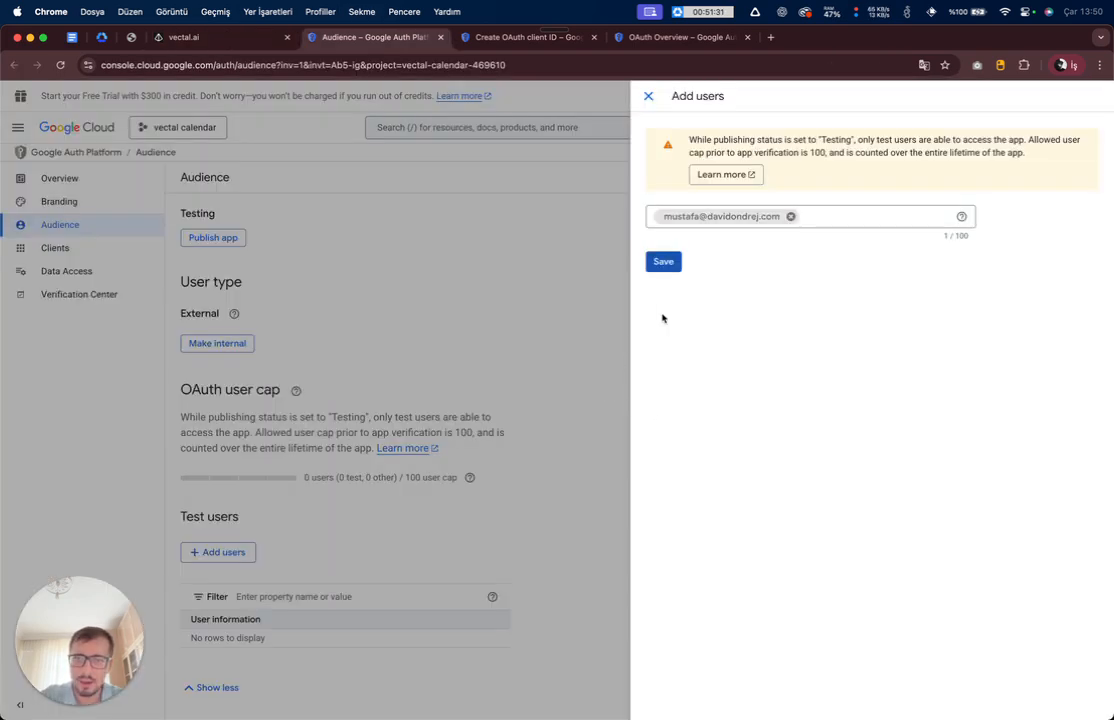
left_click(664, 261)
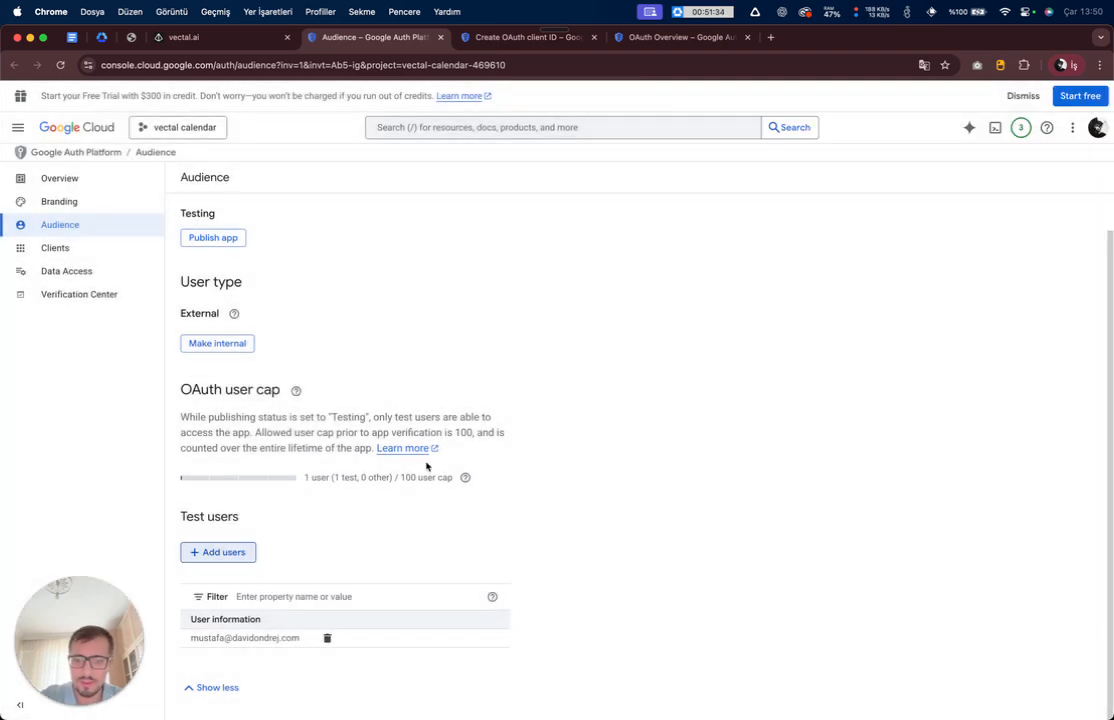
- Continue past the Setup complete card to the empty Client ID and Client Secret form
scroll(622, 386, "down", 1)
key("ctrl+shift+Tab")
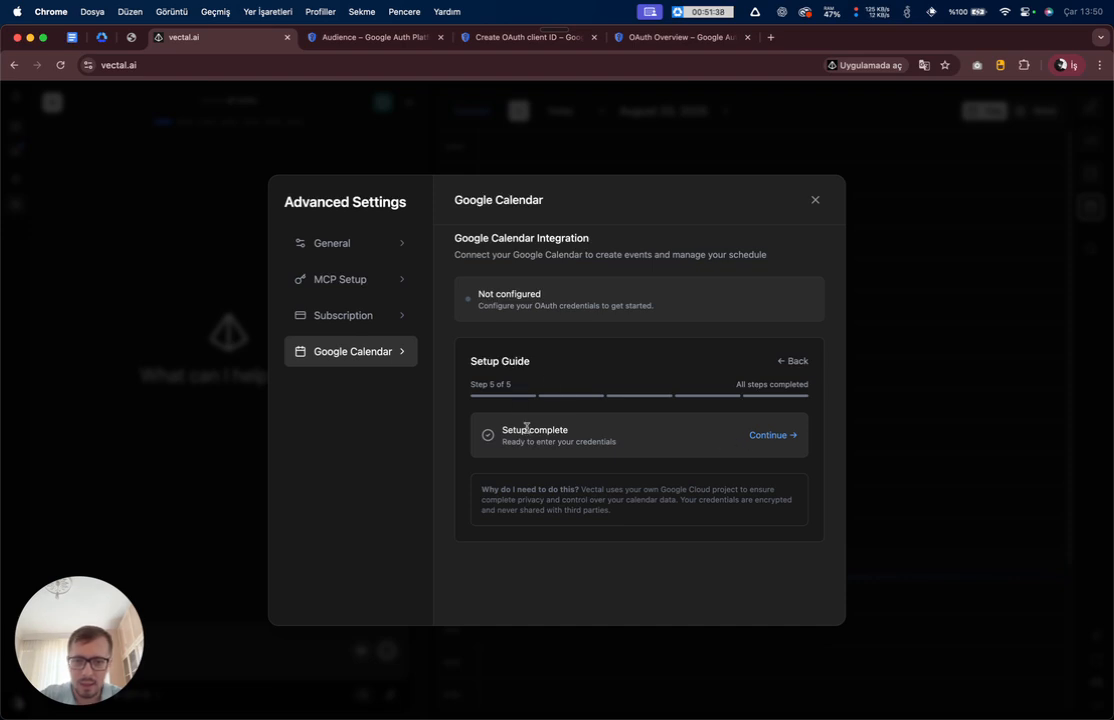
left_click_drag(502, 430, 604, 440)
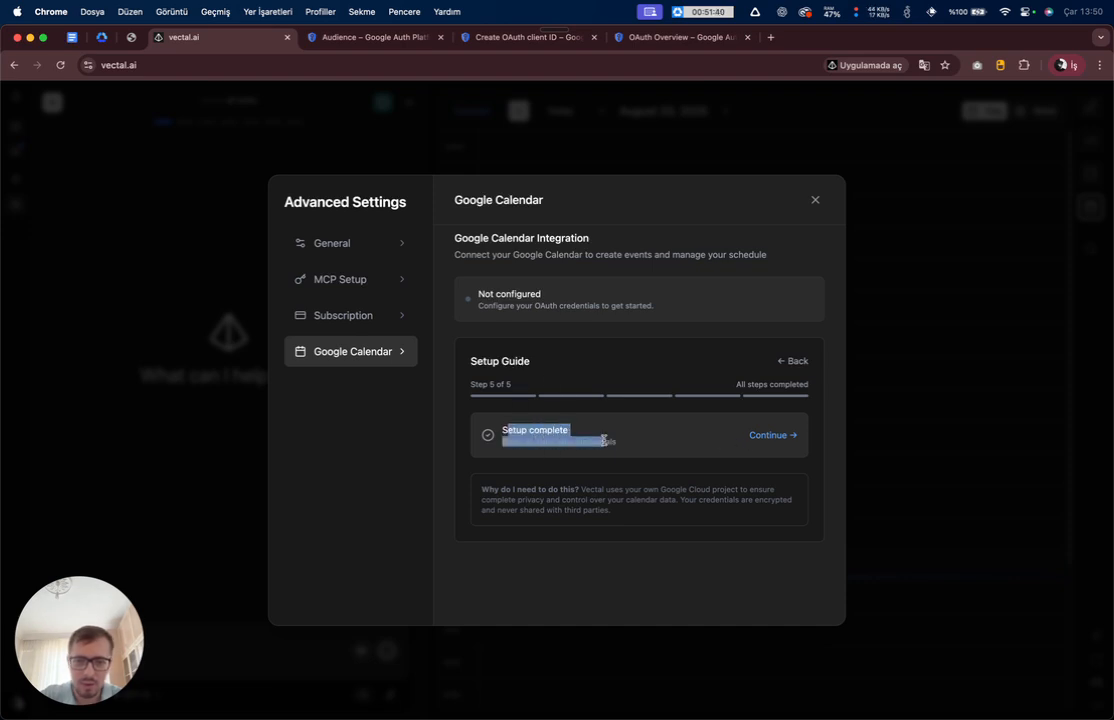
left_click(704, 446)
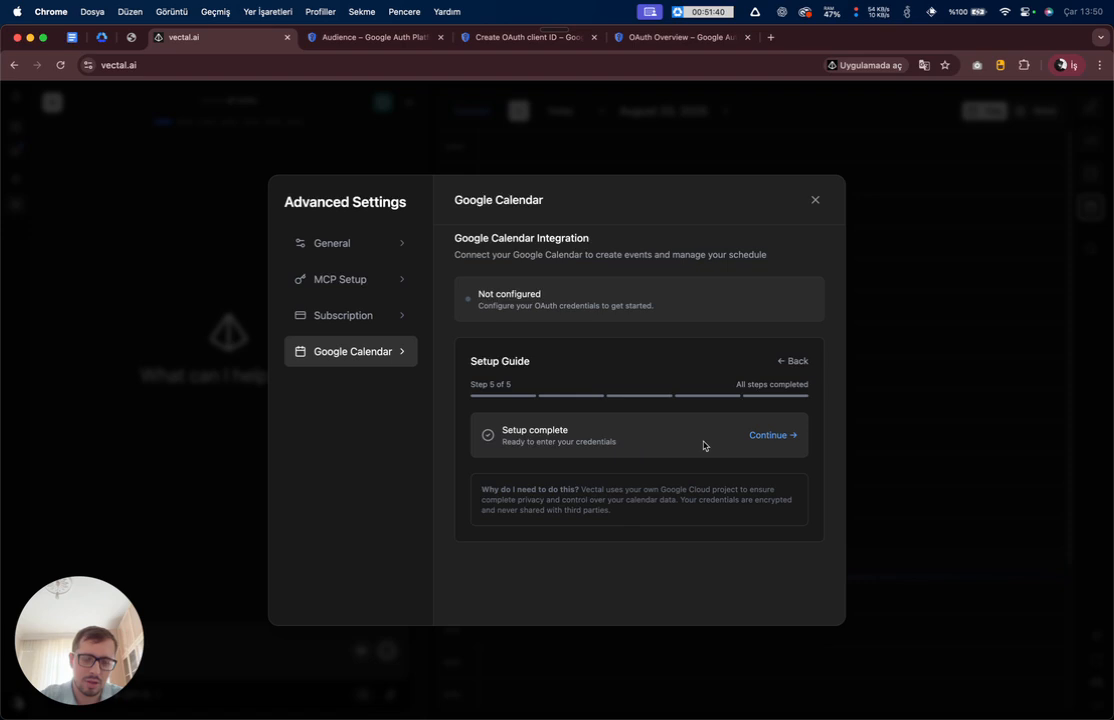
left_click(761, 437)
- Paste the new OAuth client's Client ID into Vectal's Client ID field
scroll(567, 378, "down", 2)
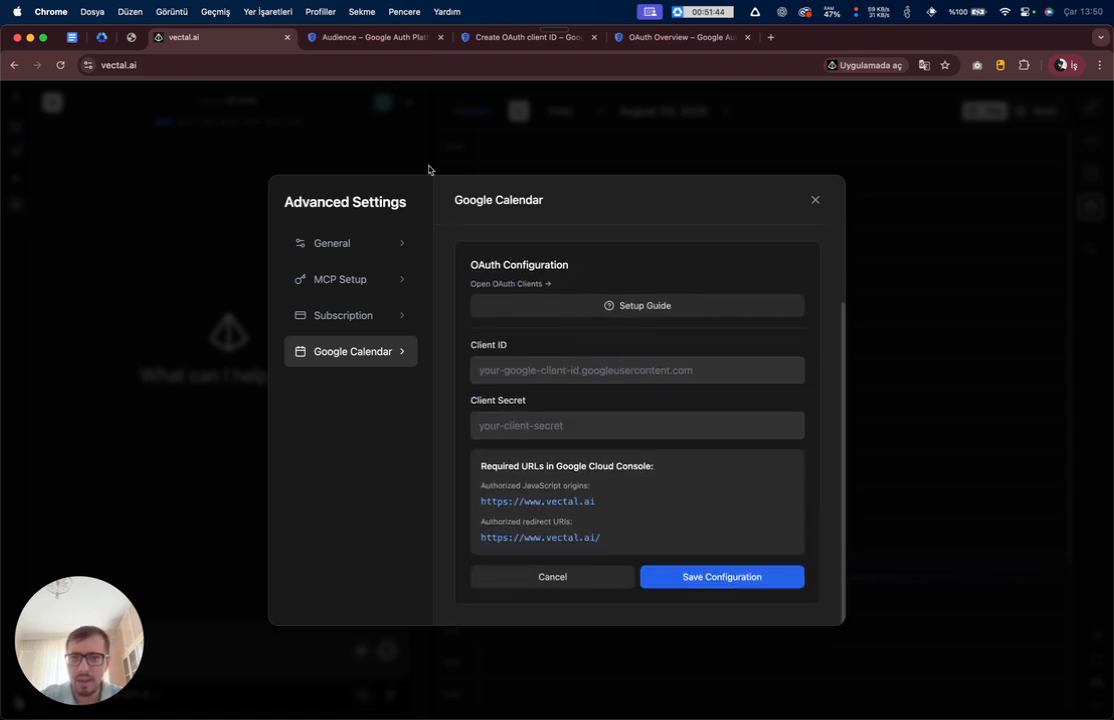
left_click_drag(498, 37, 414, 46)
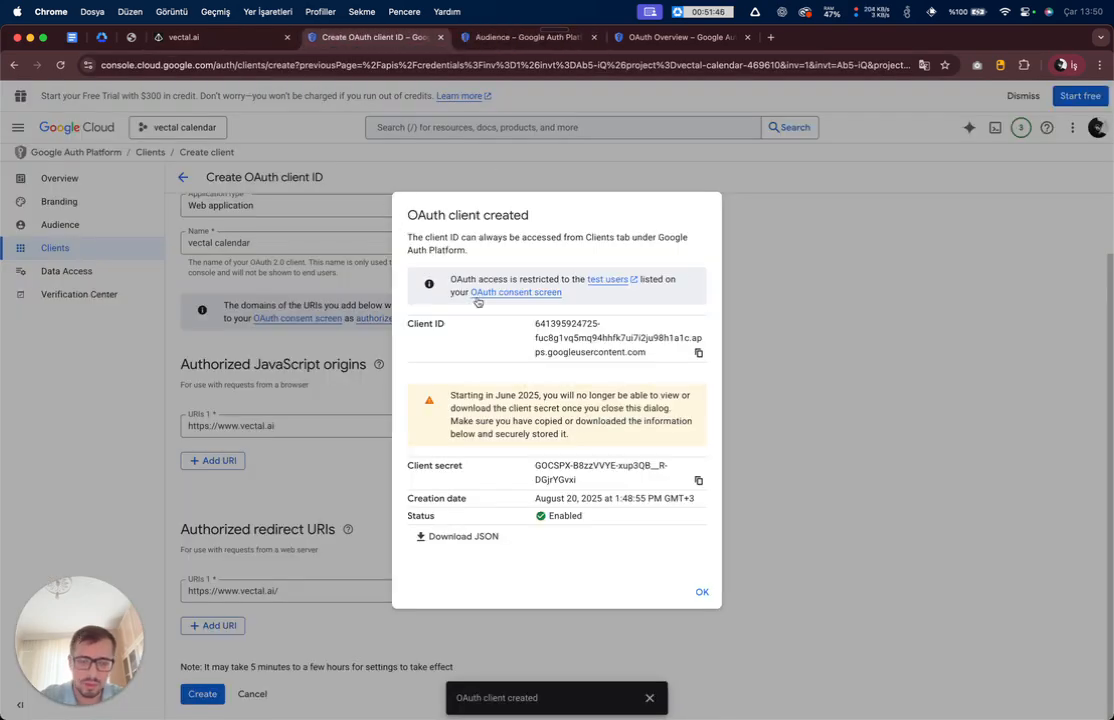
key("ctrl+shift+Tab")
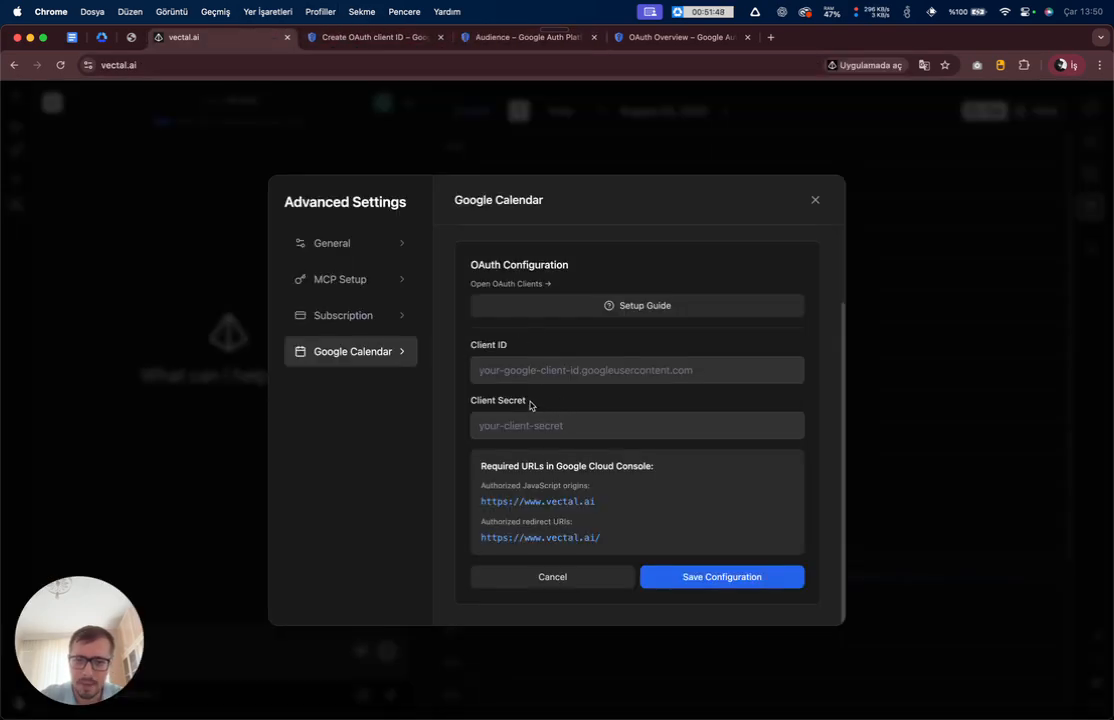
left_click(494, 367)
key("ctrl+Tab")
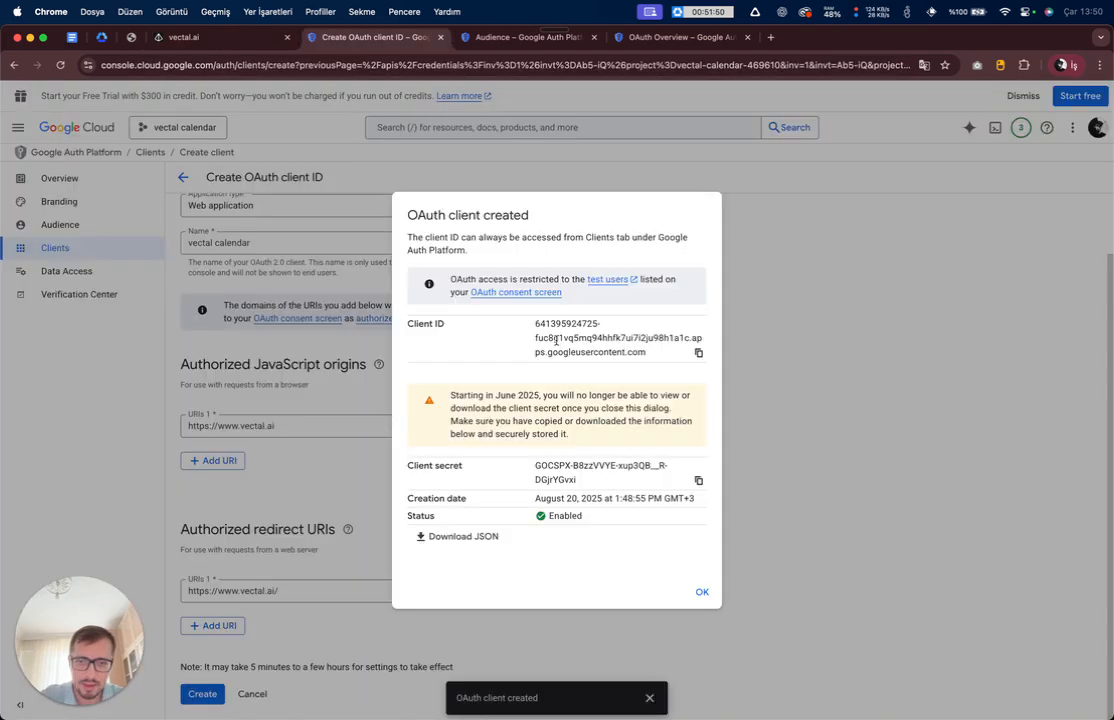
left_click(700, 353)
key("ctrl+shift+Tab")
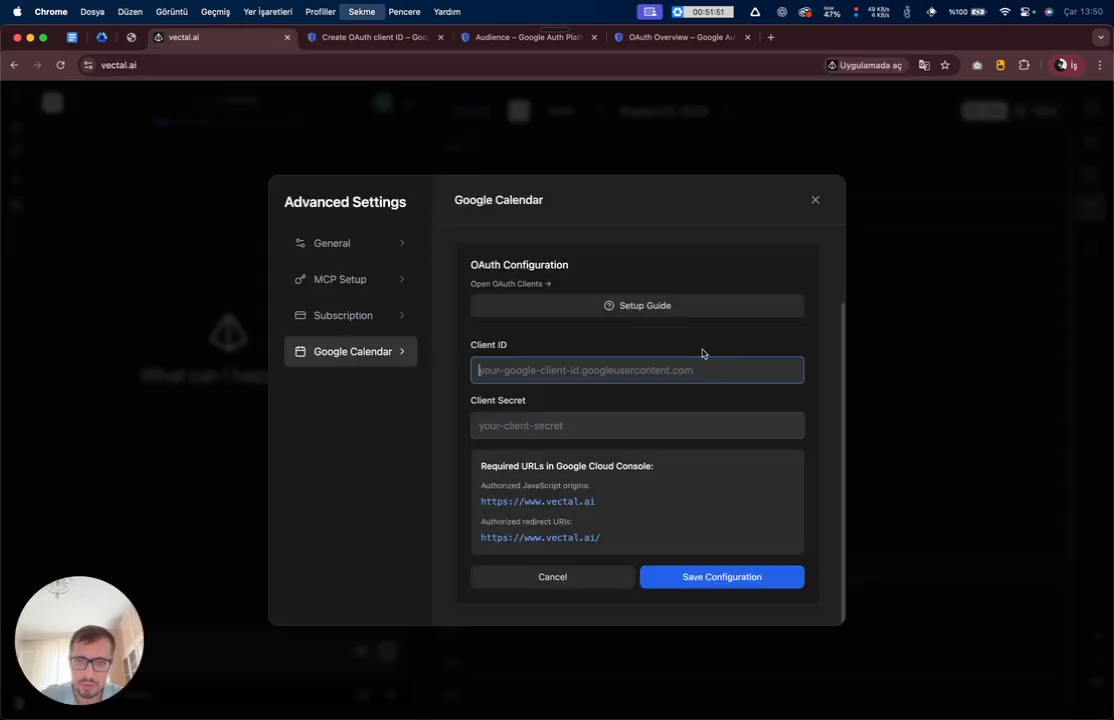
key("super+v")
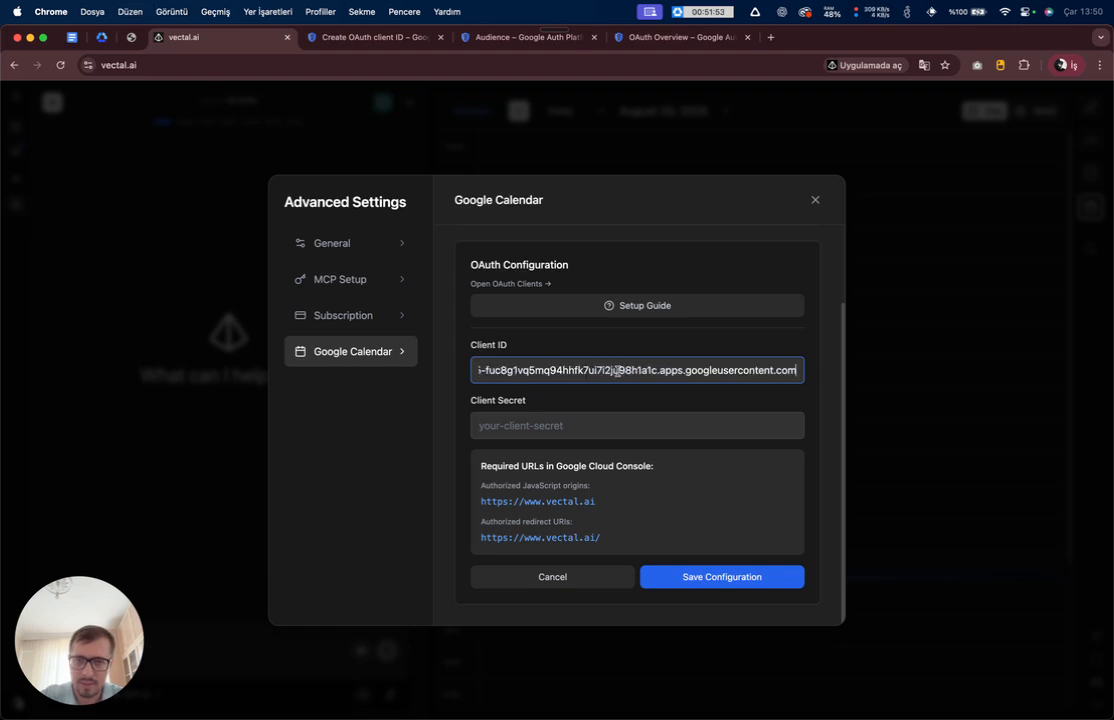
- Paste the Client secret into Vectal's Client Secret field and save the configuration
key("ctrl+Tab")
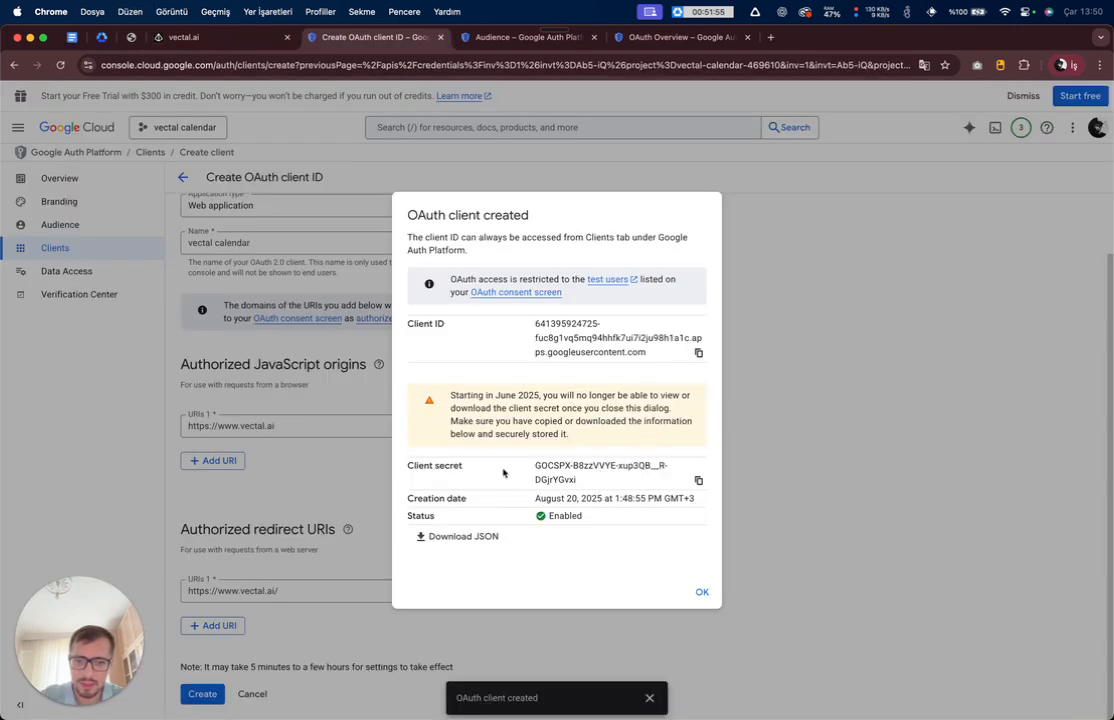
left_click(699, 480)
key("ctrl+shift+Tab")
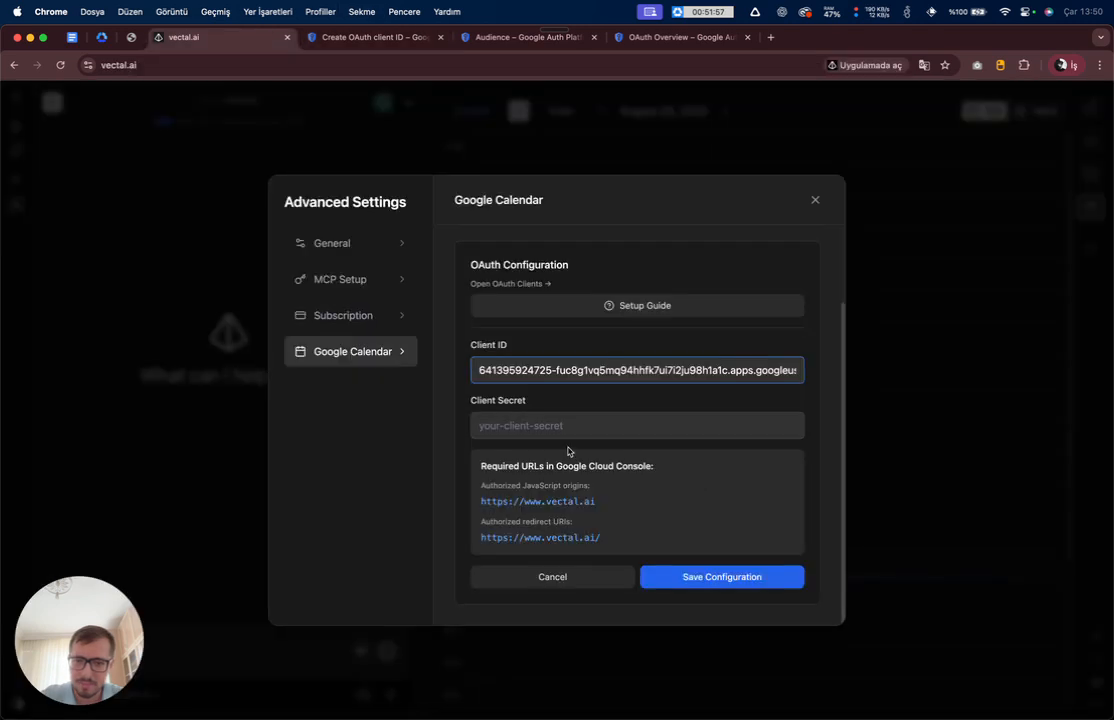
left_click(540, 425)
key("super+v")
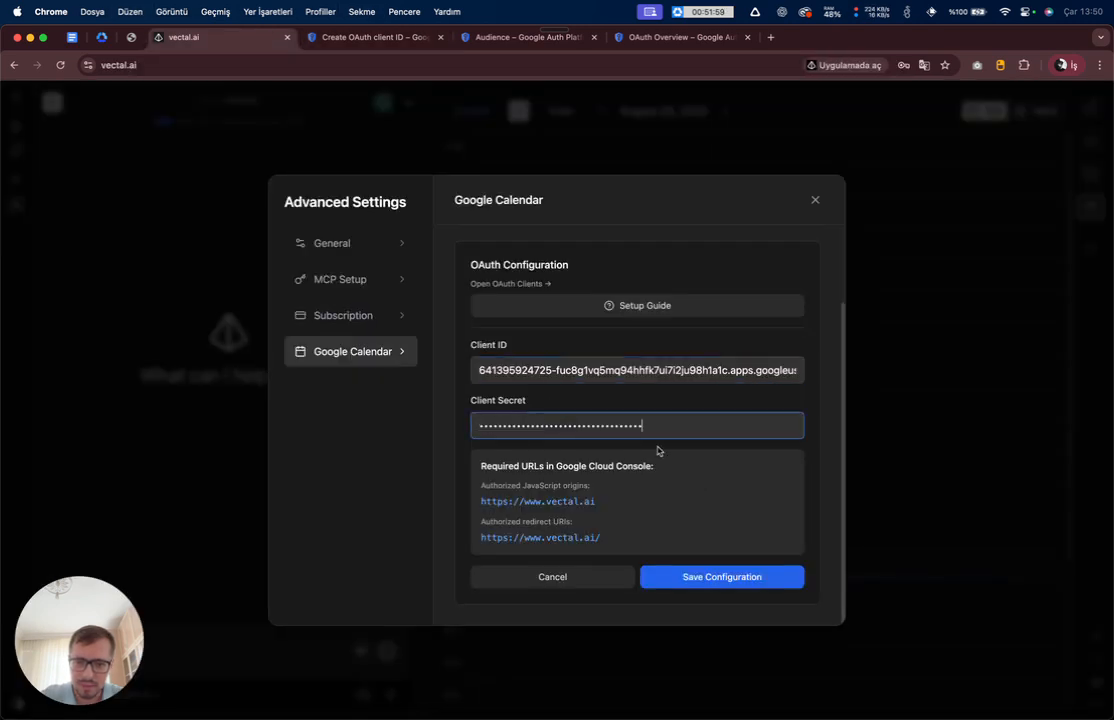
left_click(724, 578)
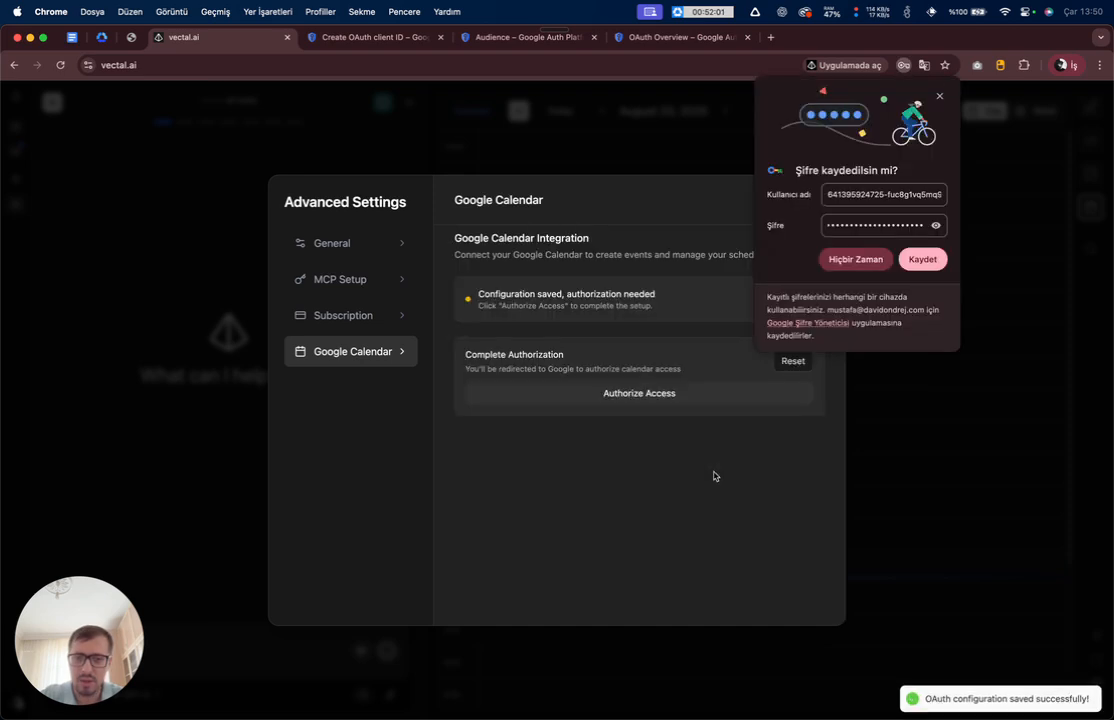
- Dismiss the save-password popup, then start Authorize Access and confirm leaving with Çık
left_click(939, 96)
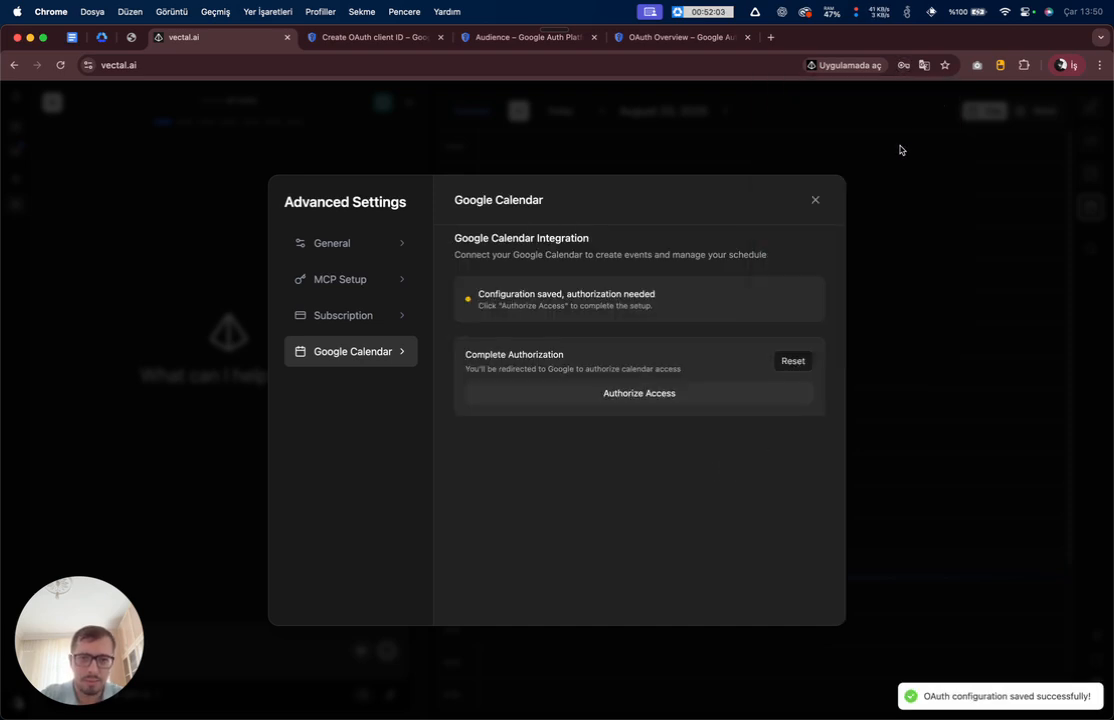
left_click(647, 395)
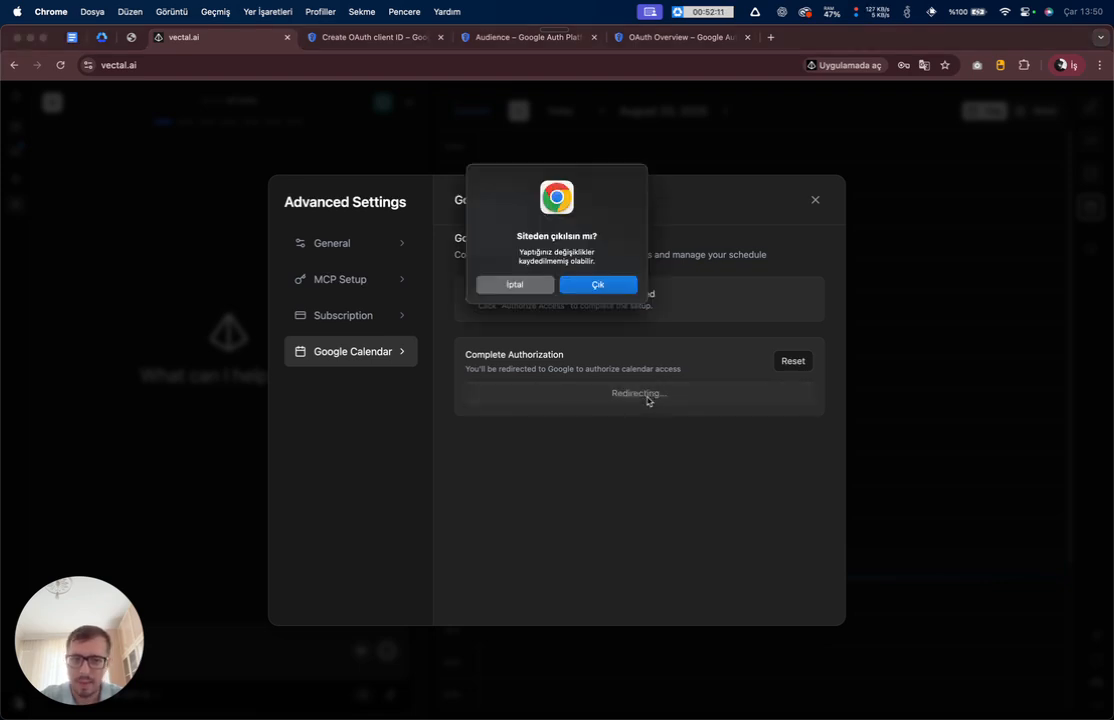
left_click(597, 284)
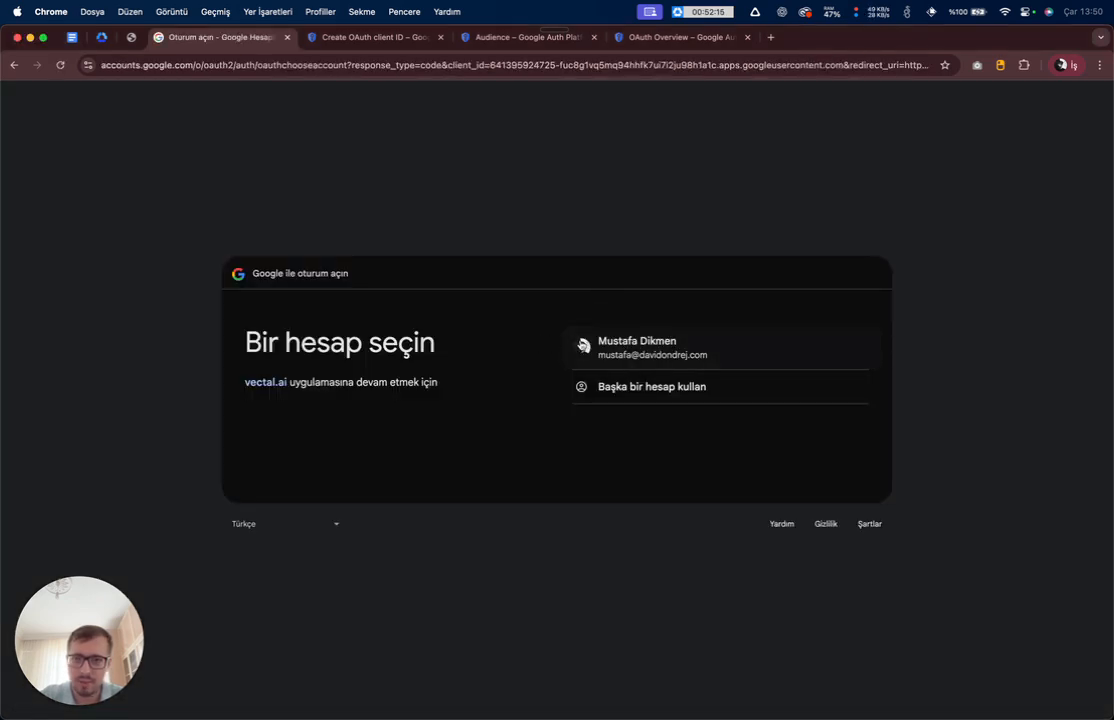
- Choose your Google account and allow vectal.ai access to its contacts and calendars
left_click(612, 350)
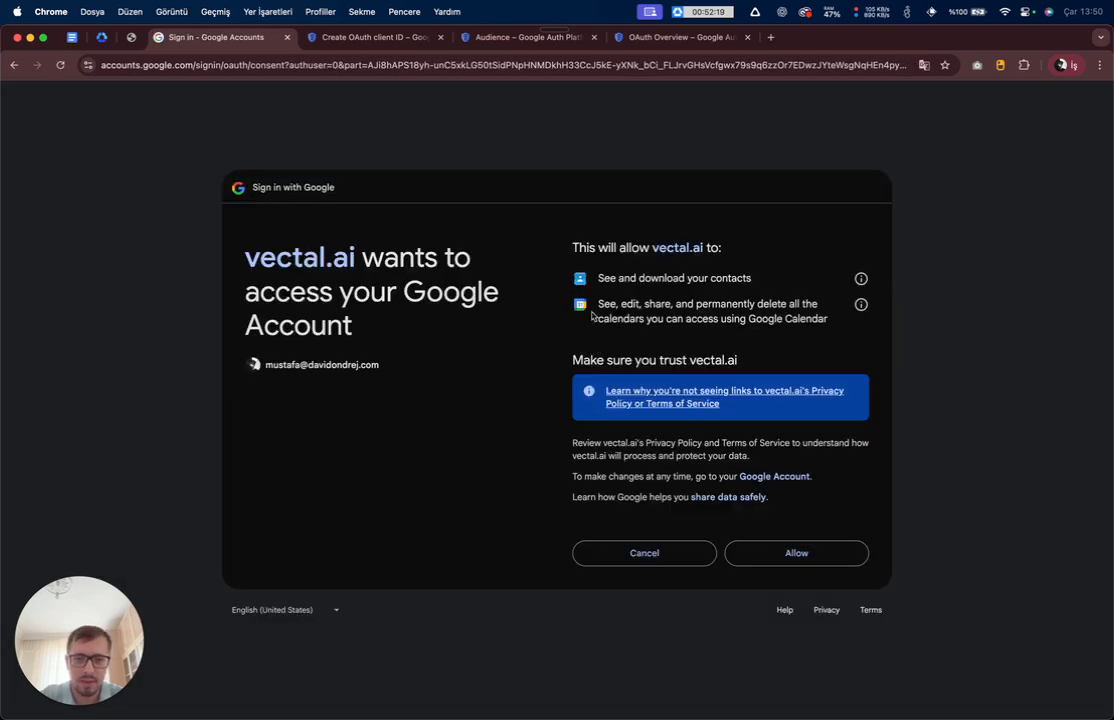
left_click_drag(518, 276, 714, 355)
left_click_drag(550, 248, 726, 345)
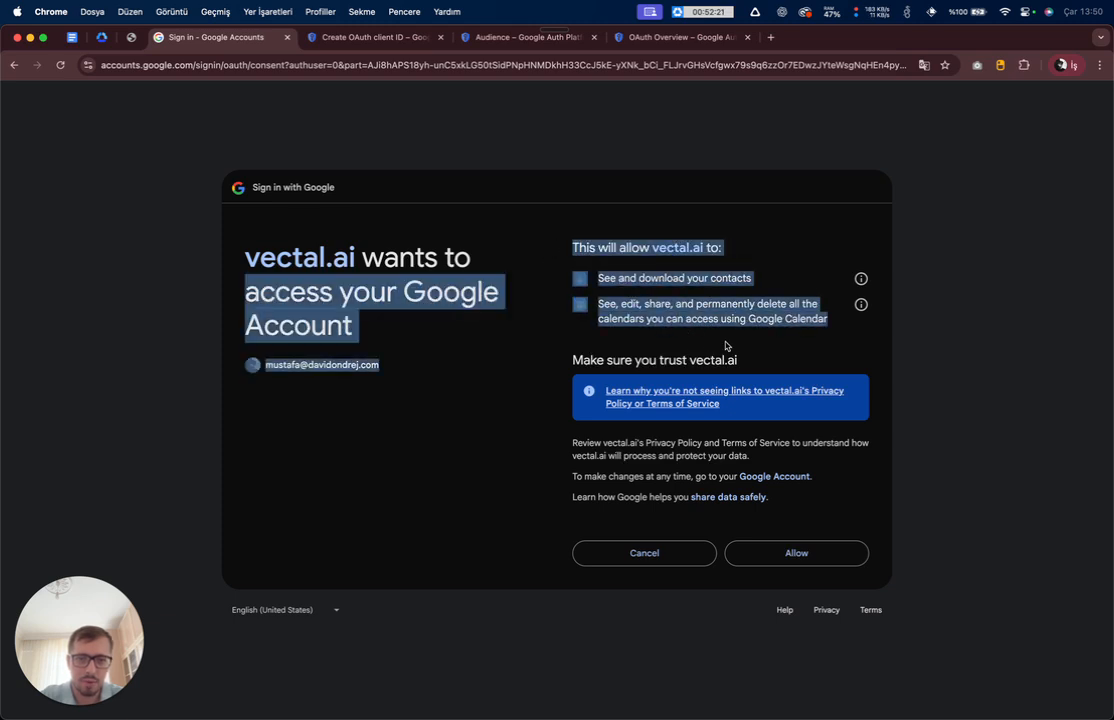
left_click(575, 285)
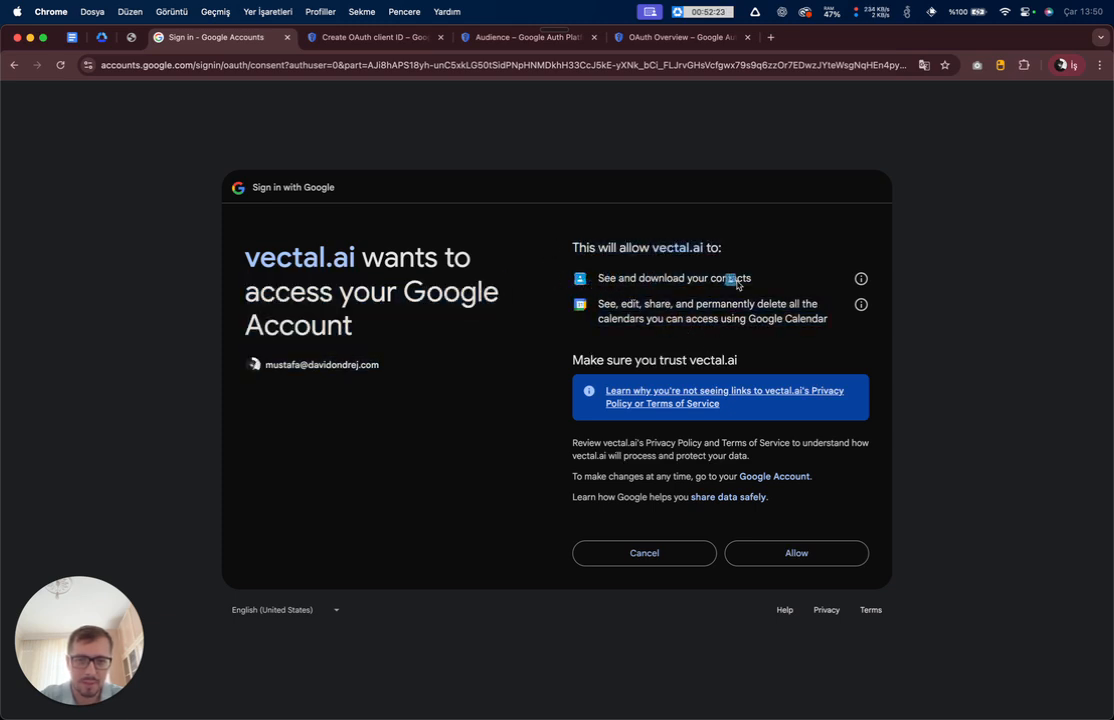
mouse_move(773, 285)
left_mouse_down()
mouse_move(617, 277)
mouse_move(752, 279)
left_mouse_up()
left_click(605, 279)
left_click(608, 298)
left_click_drag(598, 302, 643, 318)
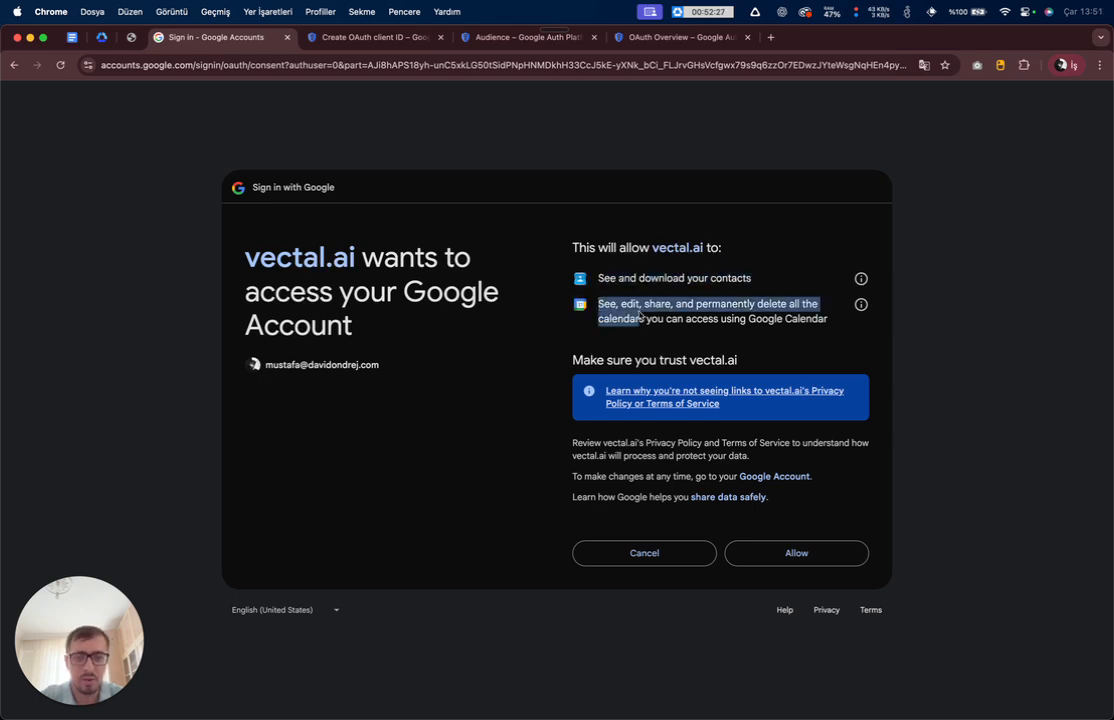
left_click(725, 322)
left_click(793, 557)
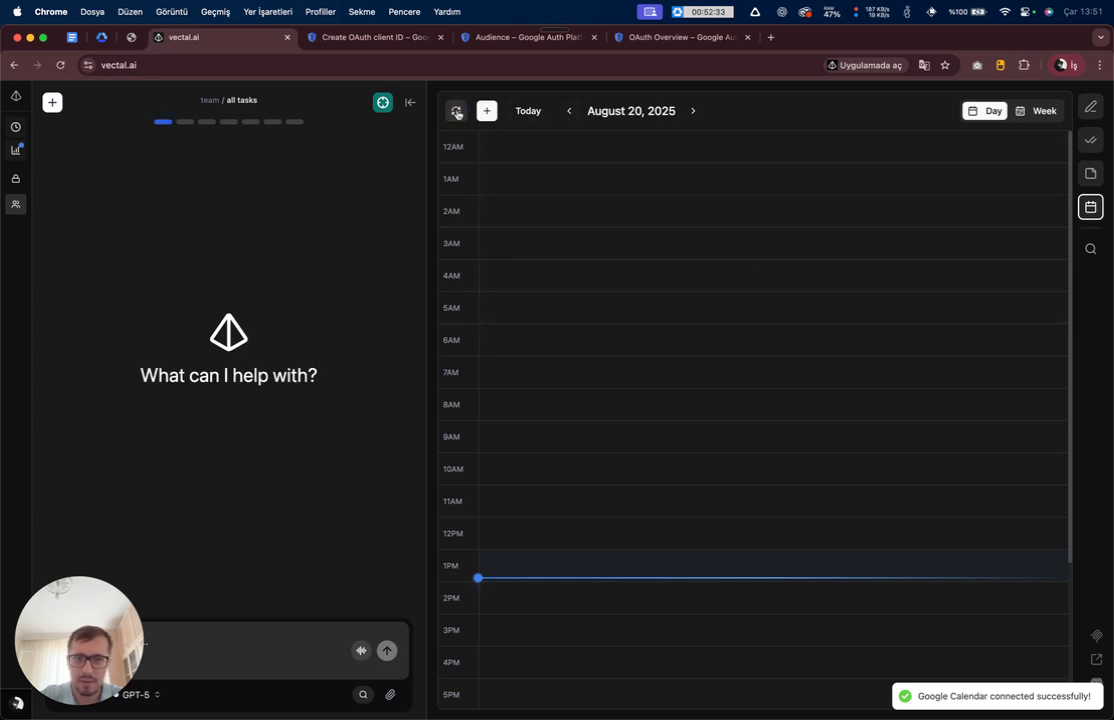
- Step the day view back from August 20 to August 18, 2025 to see 'Yeni Etkinlik' at 1 PM
left_click(567, 113)
scroll(580, 185, "down", 4)
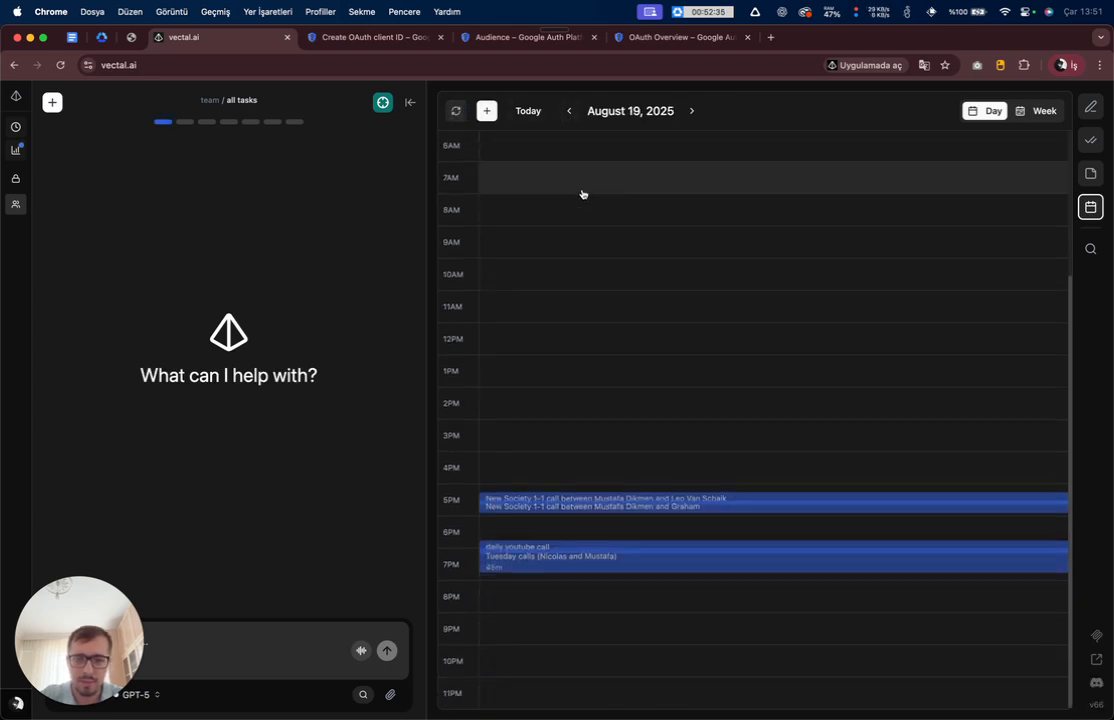
scroll(568, 586, "up", 3)
scroll(570, 588, "down", 3)
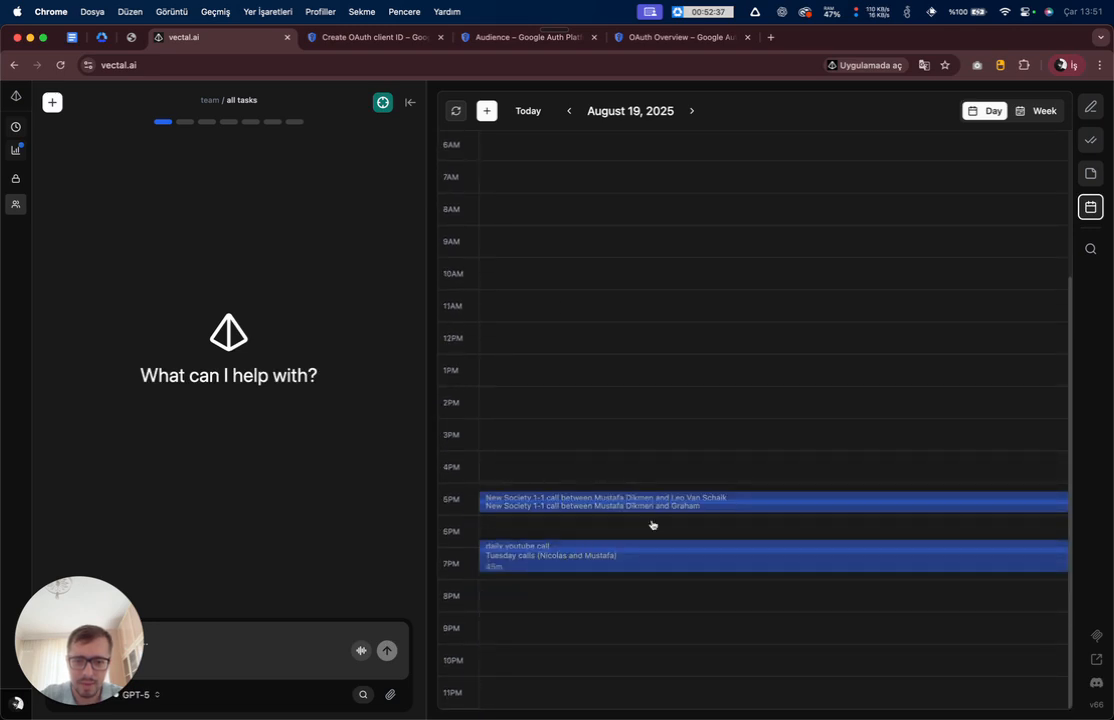
scroll(671, 410, "up", 4)
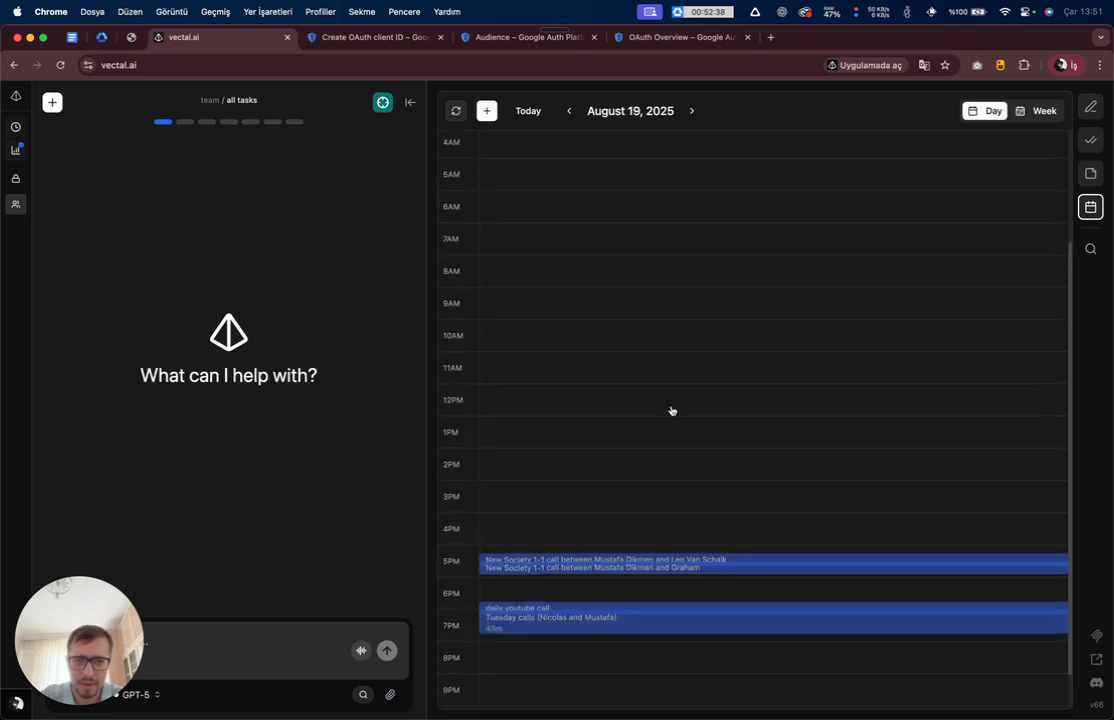
left_click(572, 111)
scroll(584, 211, "down", 3)
scroll(579, 204, "up", 3)
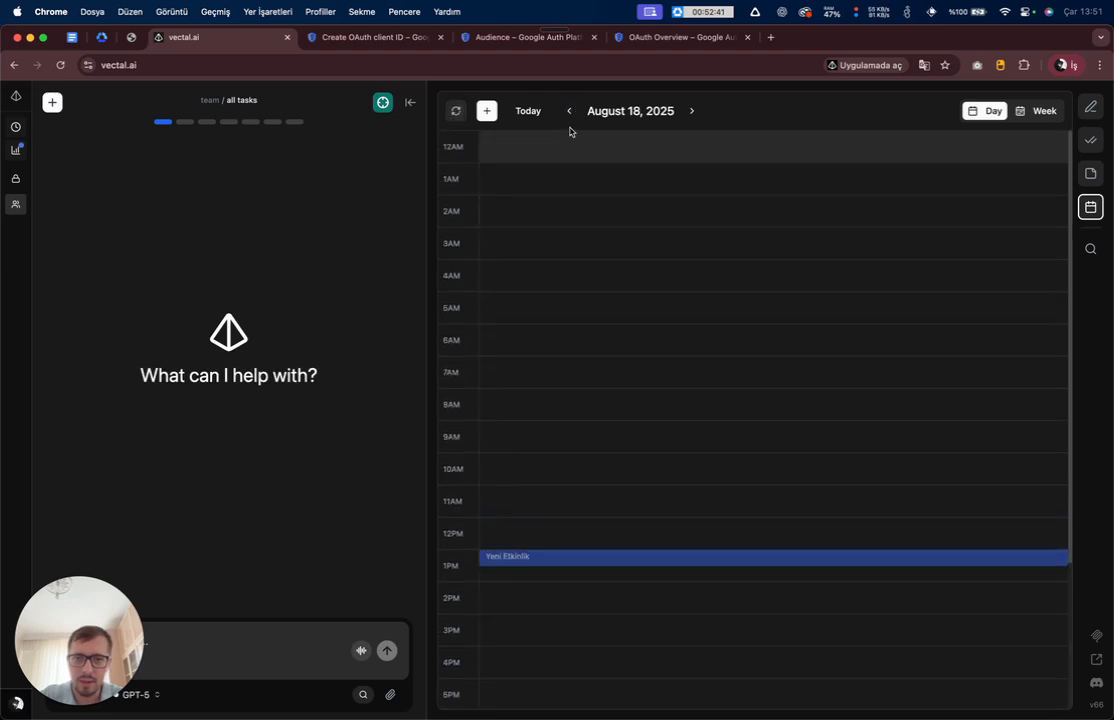